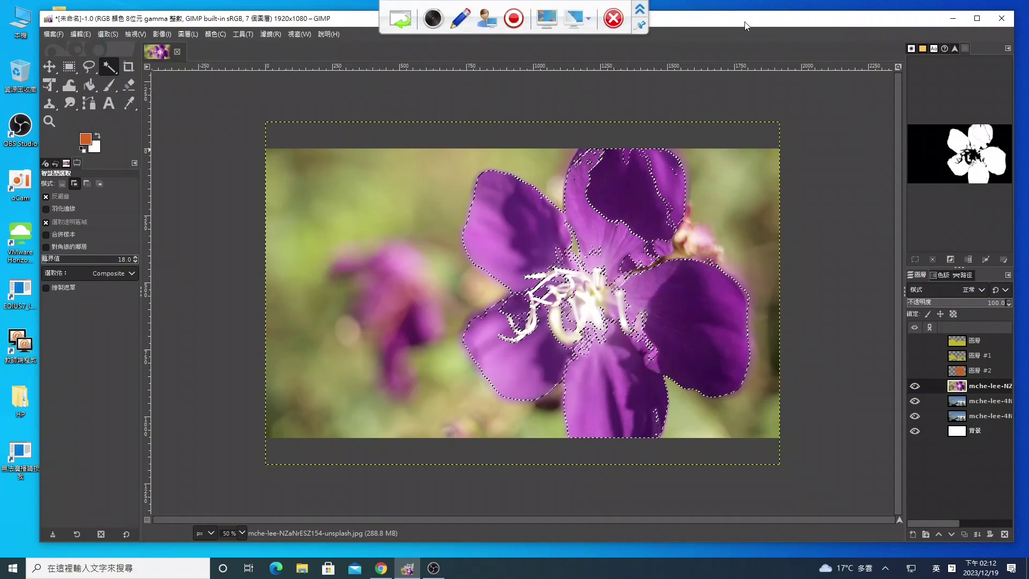
Step: Remove the selection around the flower photo
left_click(640, 14)
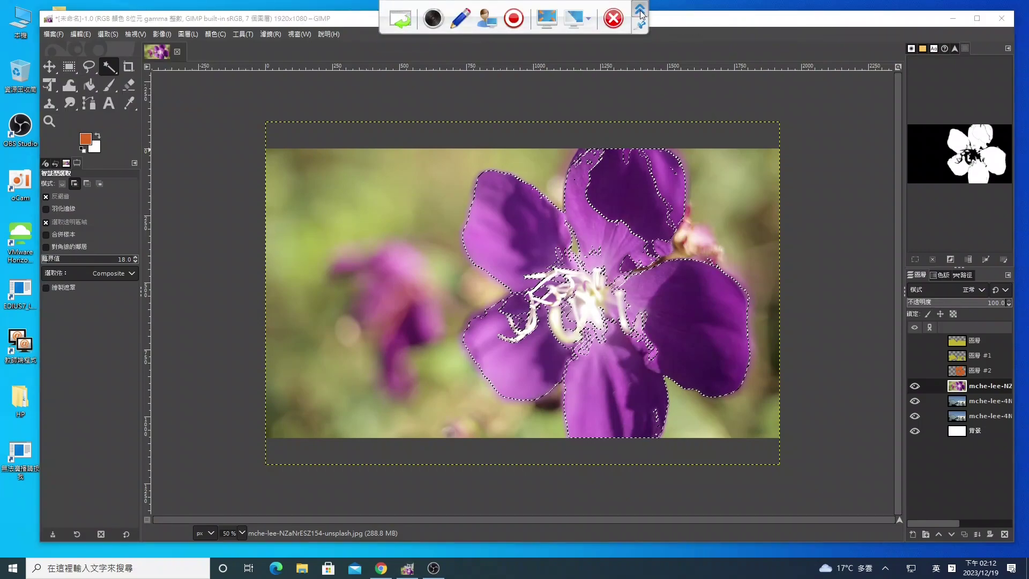
left_click(53, 65)
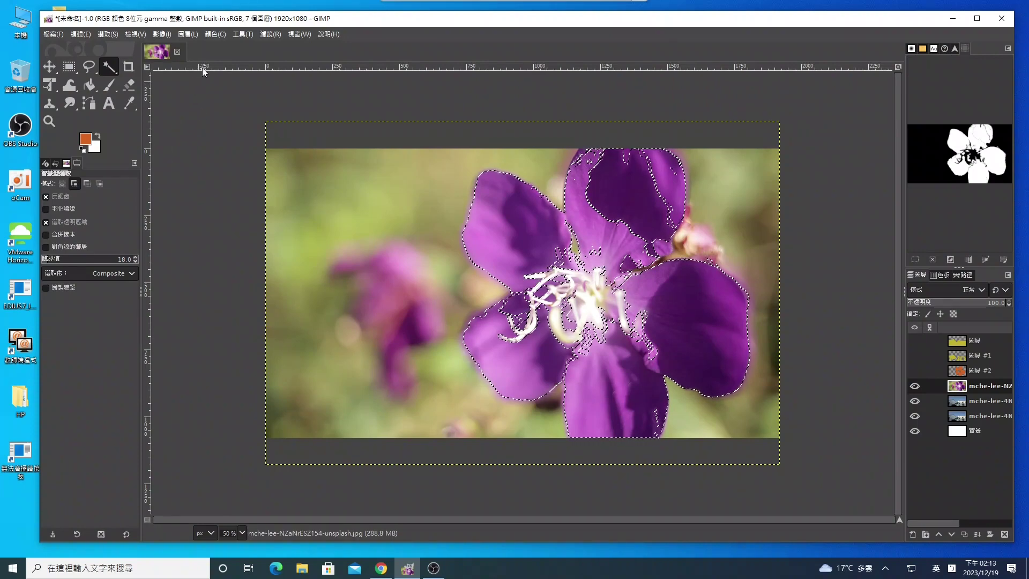
left_click(163, 33)
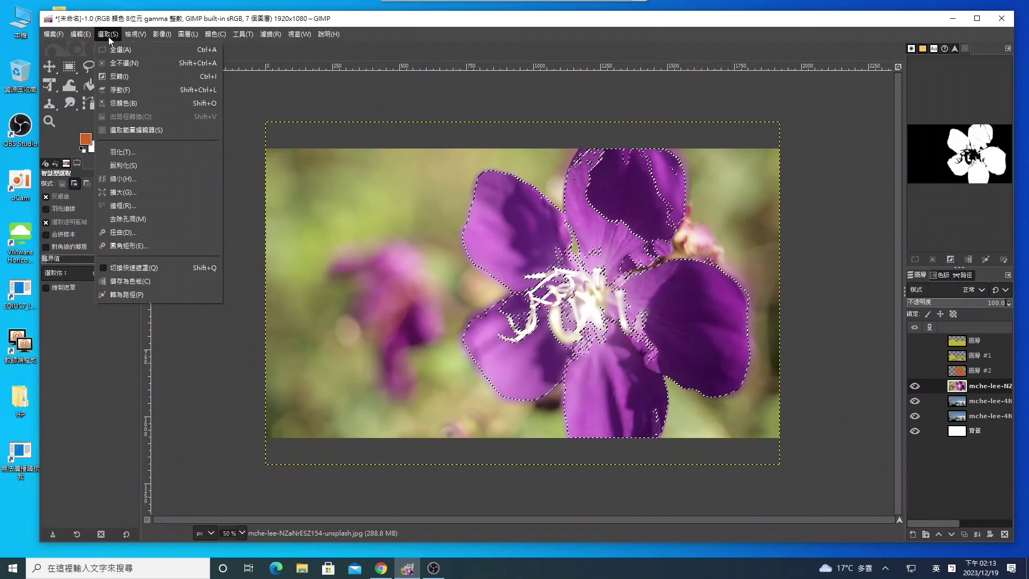
left_click(124, 63)
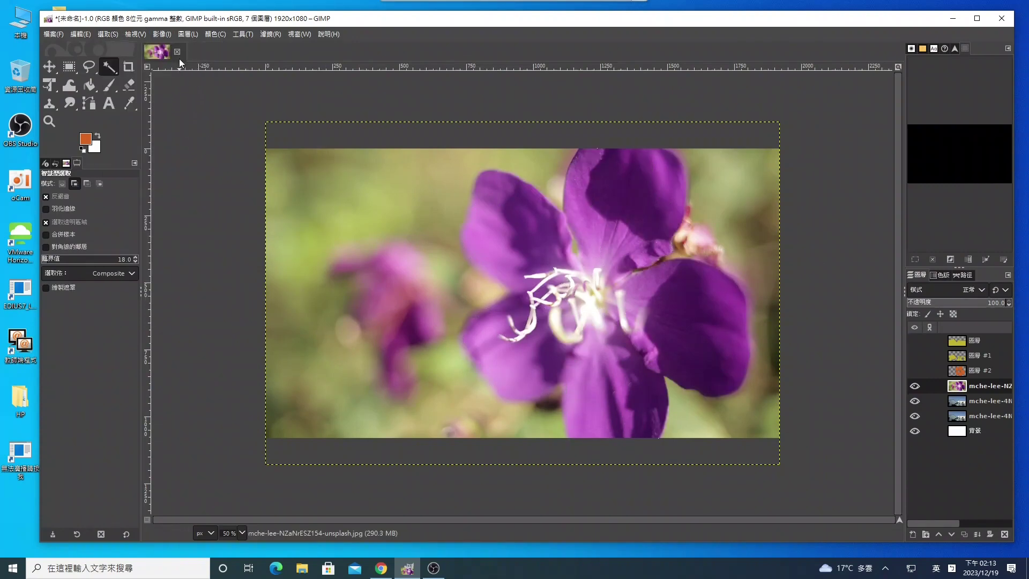
Step: Create a new white 1920×1080 px image with default settings
left_click(52, 34)
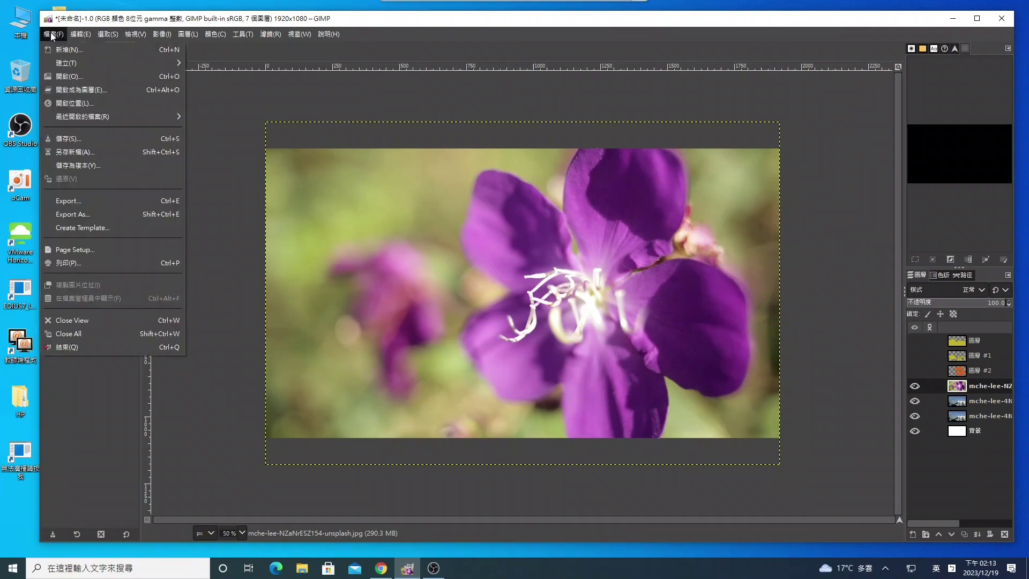
left_click(54, 49)
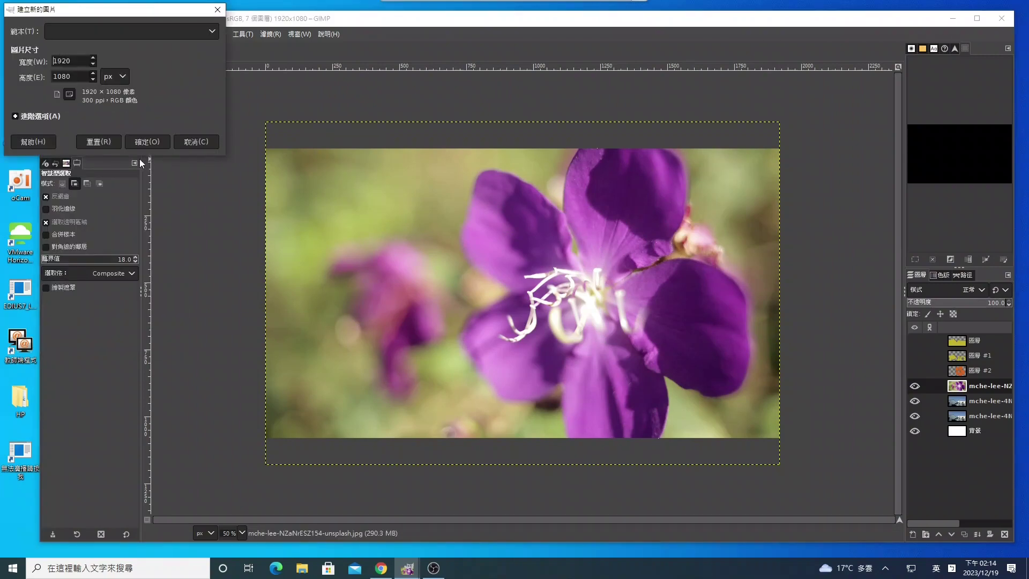
left_click(140, 142)
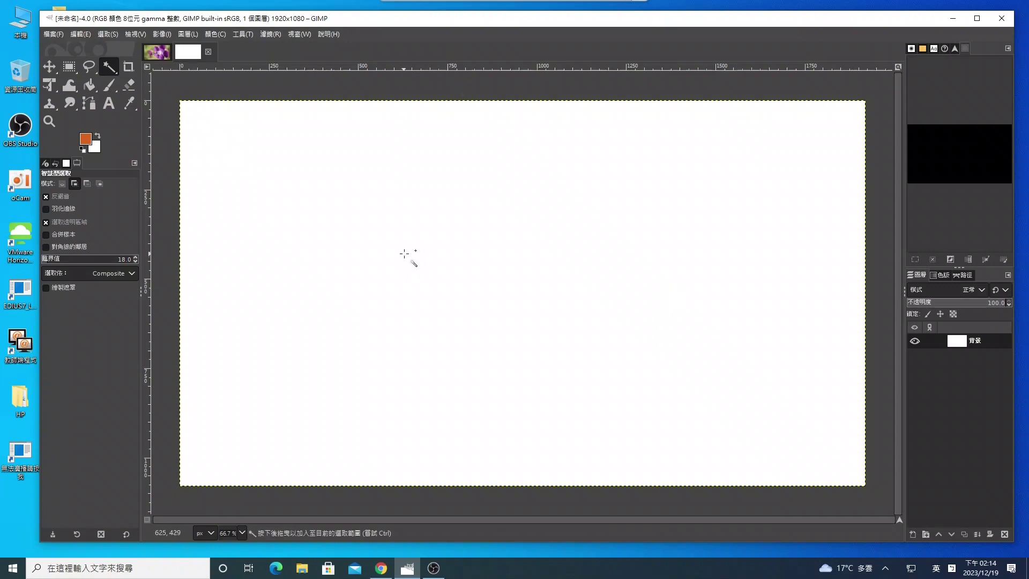
Step: Add a new transparent layer and choose the Paintbrush with the Hardness 100 brush
left_click(912, 535)
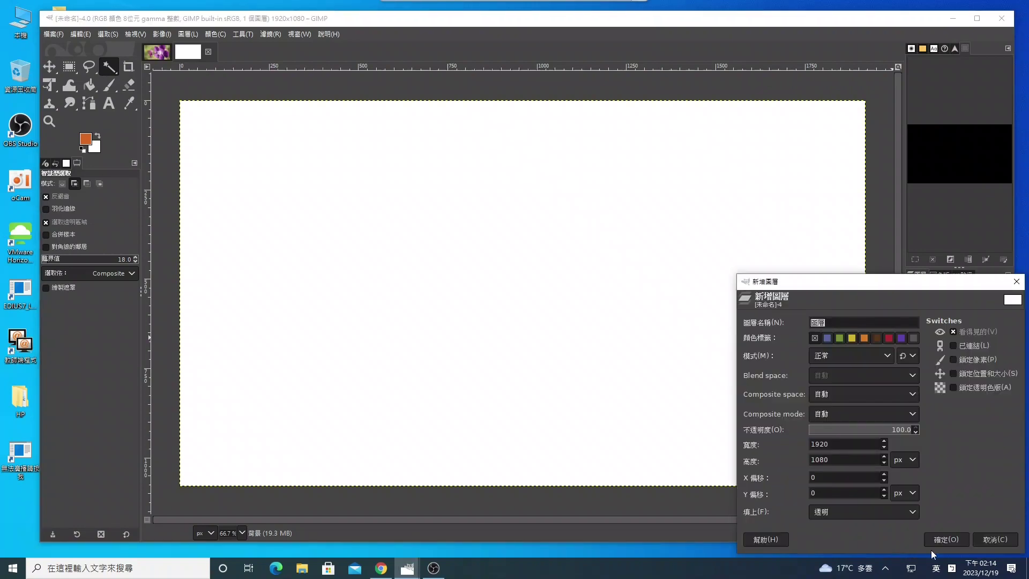
left_click(953, 542)
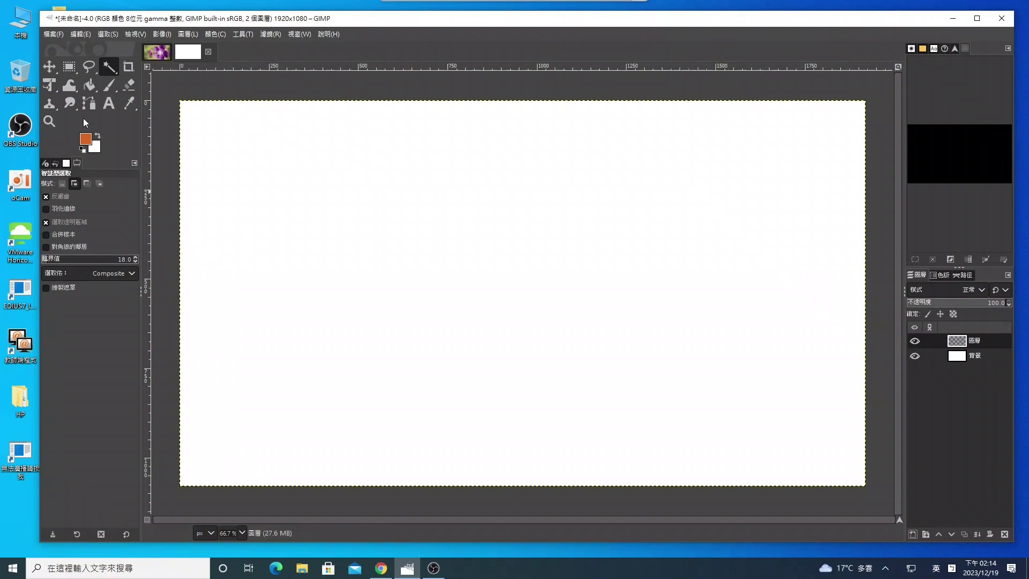
left_click(108, 86)
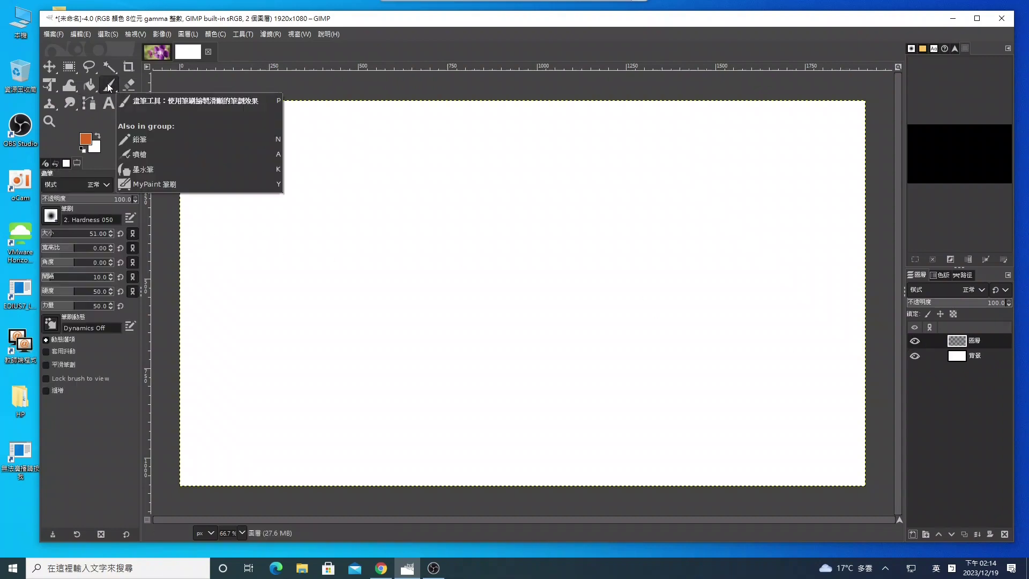
left_click(912, 47)
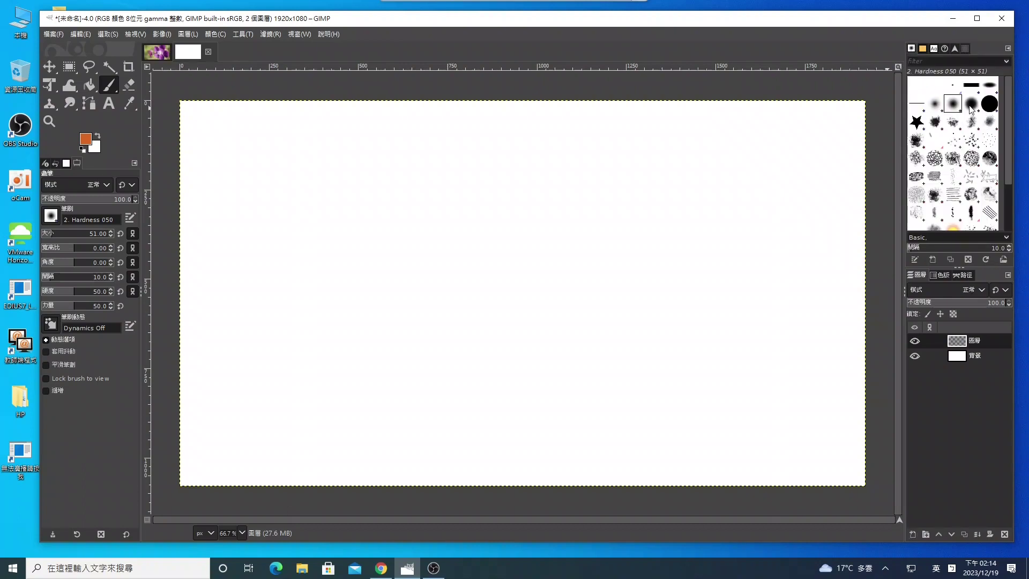
left_click(993, 105)
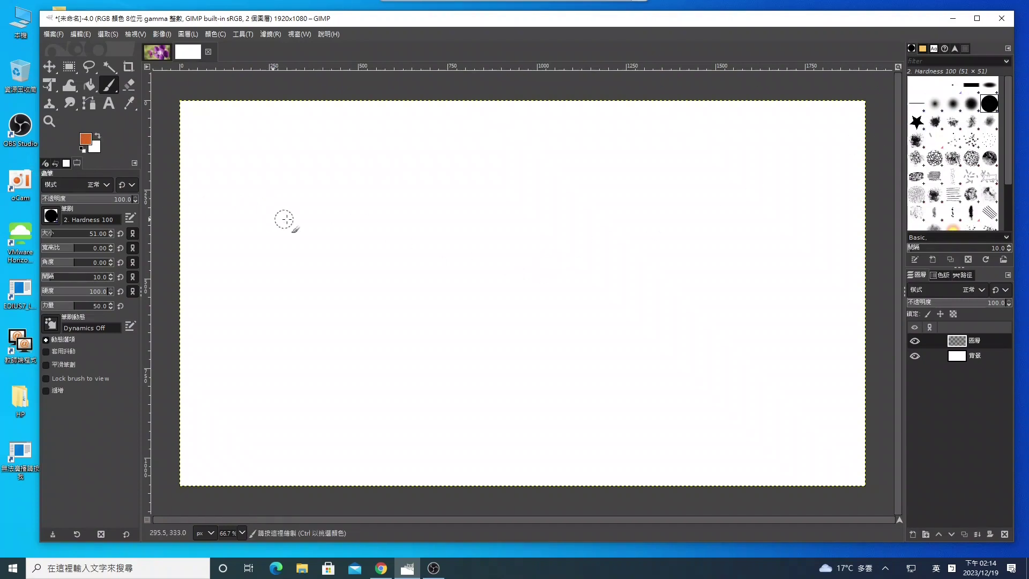
Step: Paint an orange X at lower left, zoom to 50%, and toggle the background to check it
left_click_drag(335, 337, 262, 423)
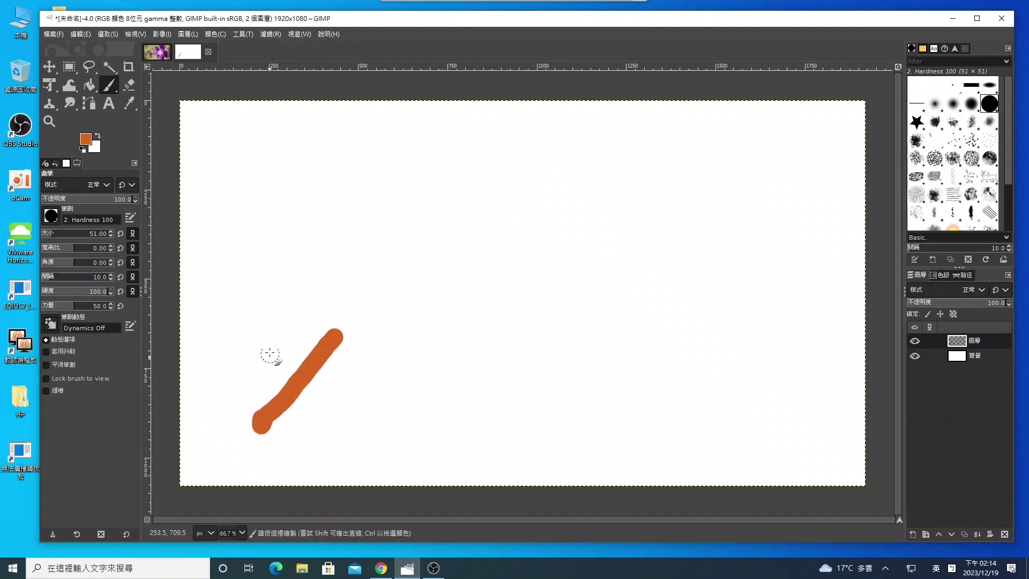
left_click_drag(259, 333, 356, 402)
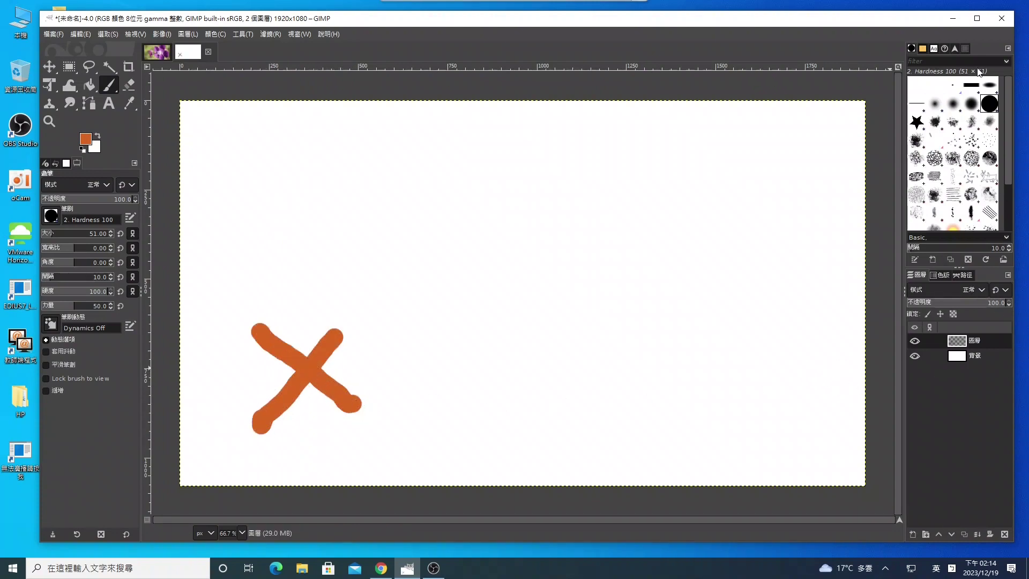
left_click(953, 48)
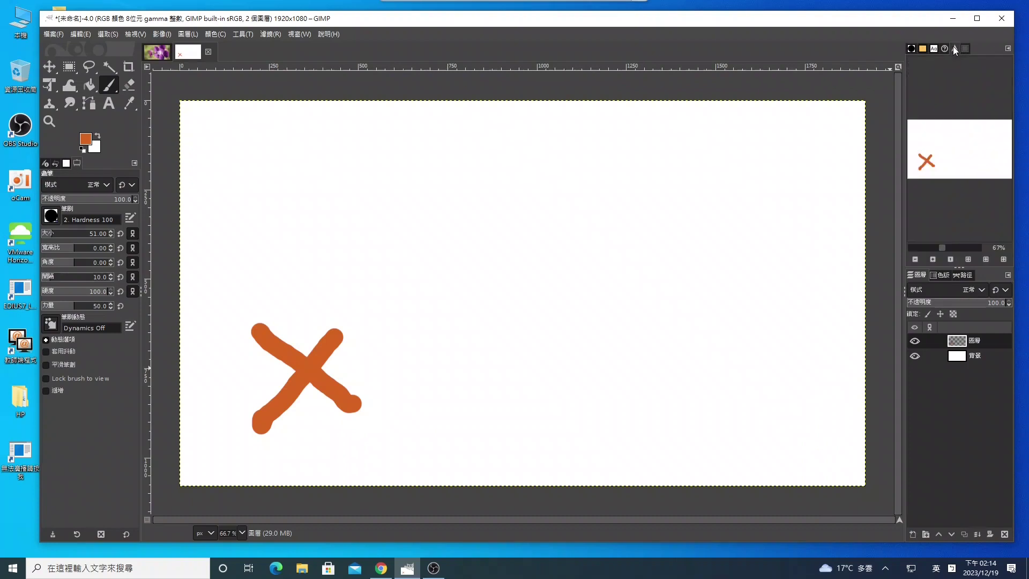
left_click(915, 259)
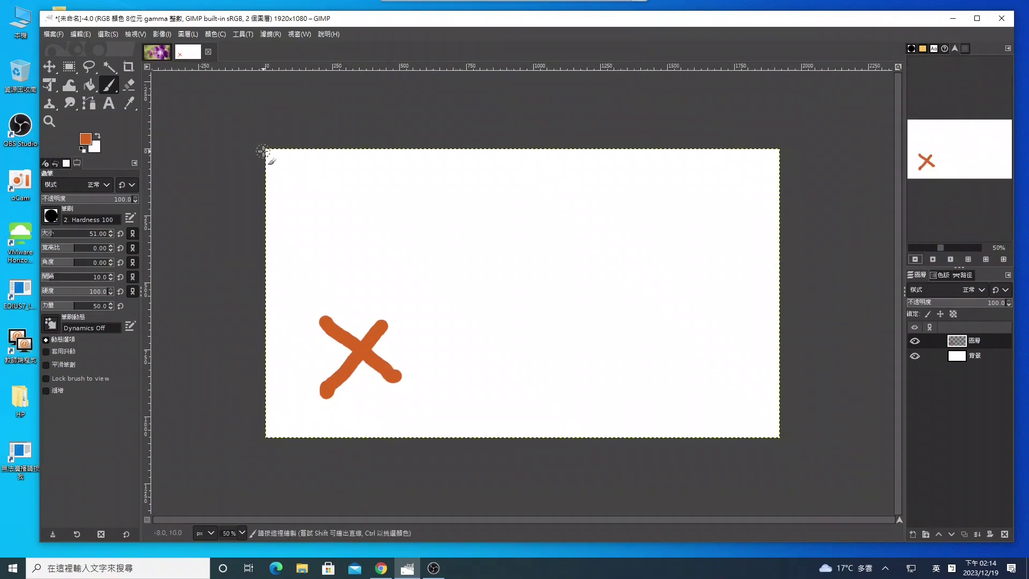
left_click(915, 356)
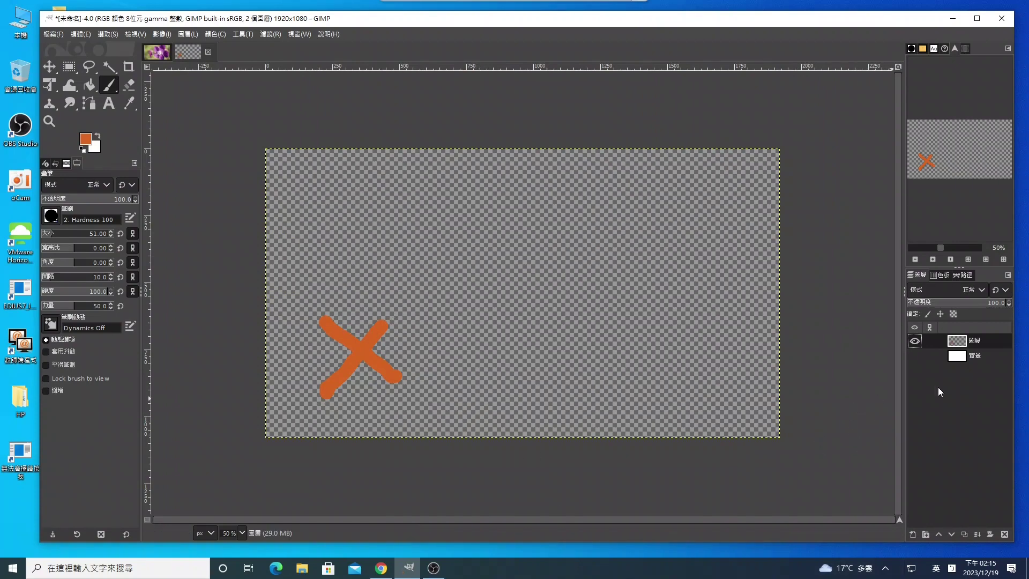
left_click(915, 357)
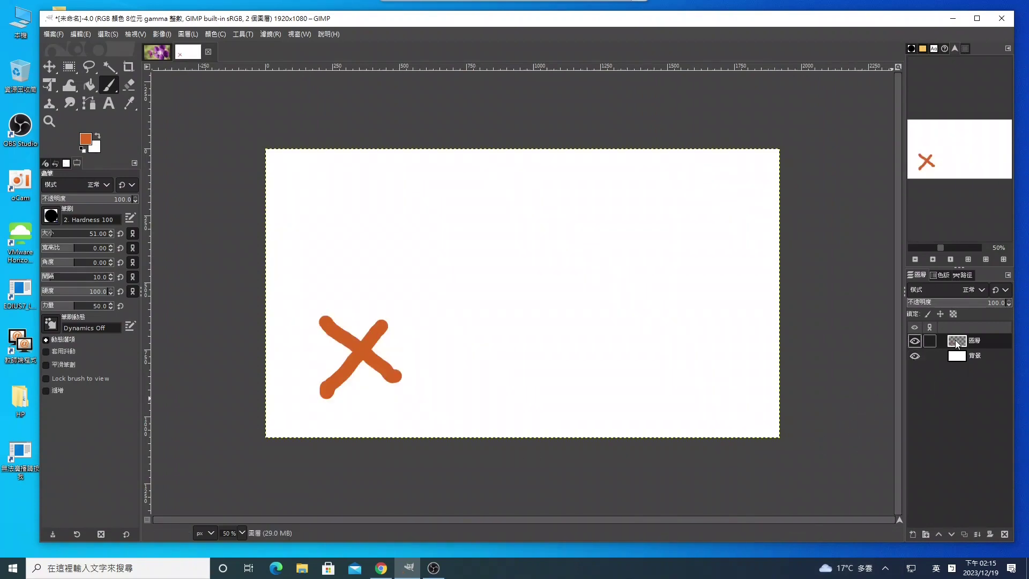
Step: Add transparent layer 圖層 #1 and paint an orange circle near the top right
left_click(913, 533)
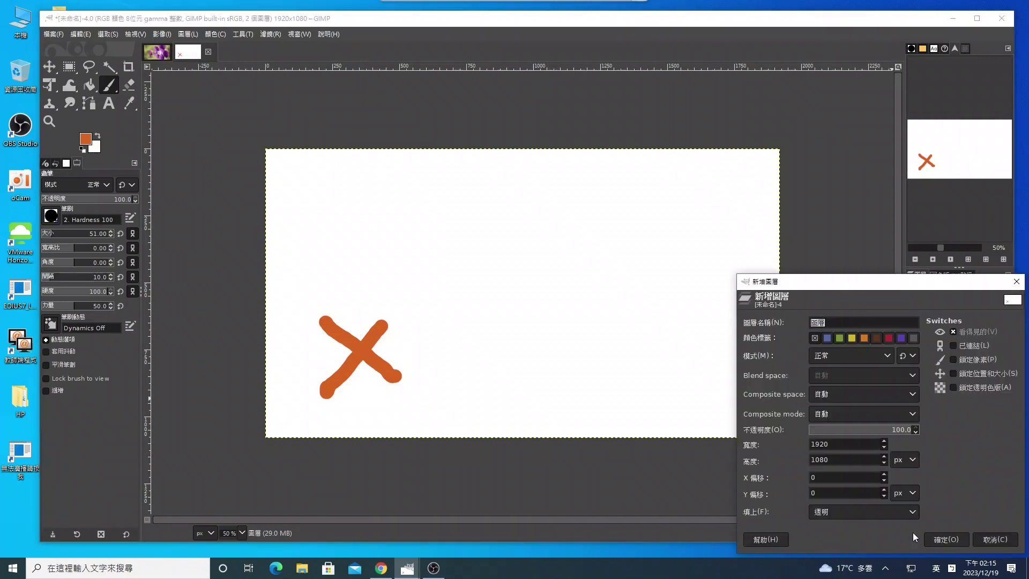
left_click(943, 540)
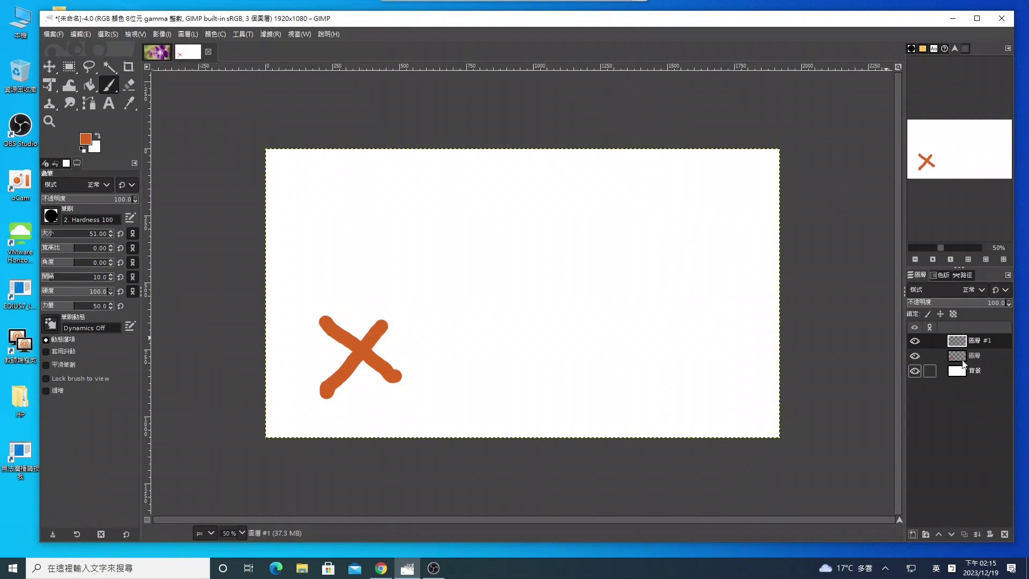
mouse_move(692, 270)
left_mouse_down()
mouse_move(715, 203)
mouse_move(694, 274)
left_mouse_up()
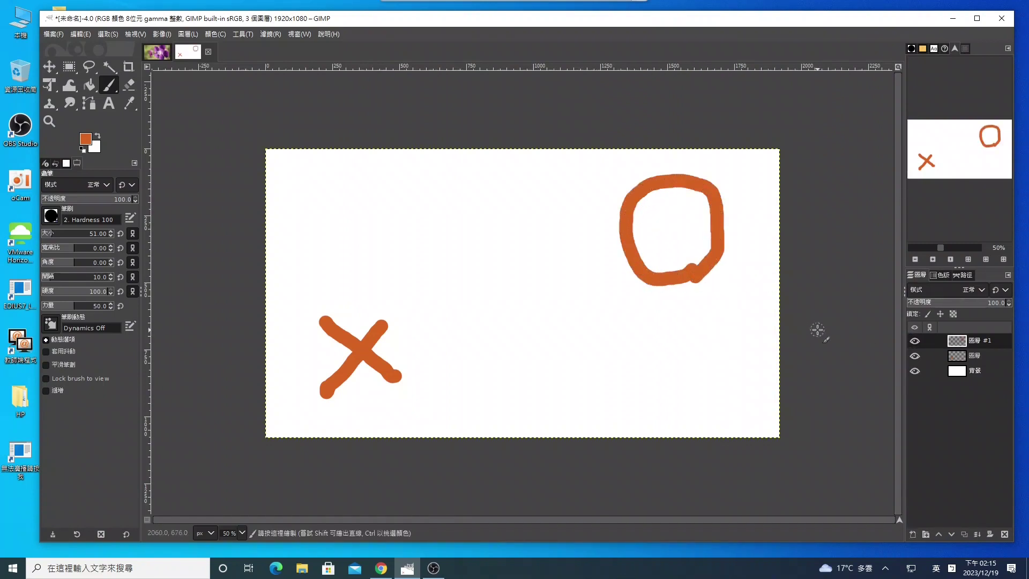
Step: Toggle background, X and circle layer visibility to compare them, leaving all visible
left_click(915, 371)
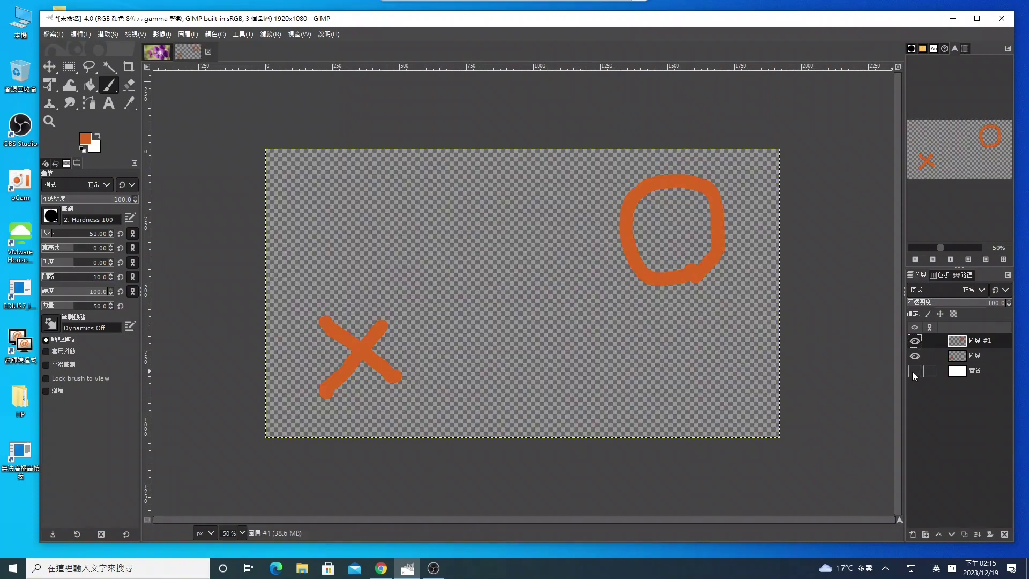
left_click(914, 356)
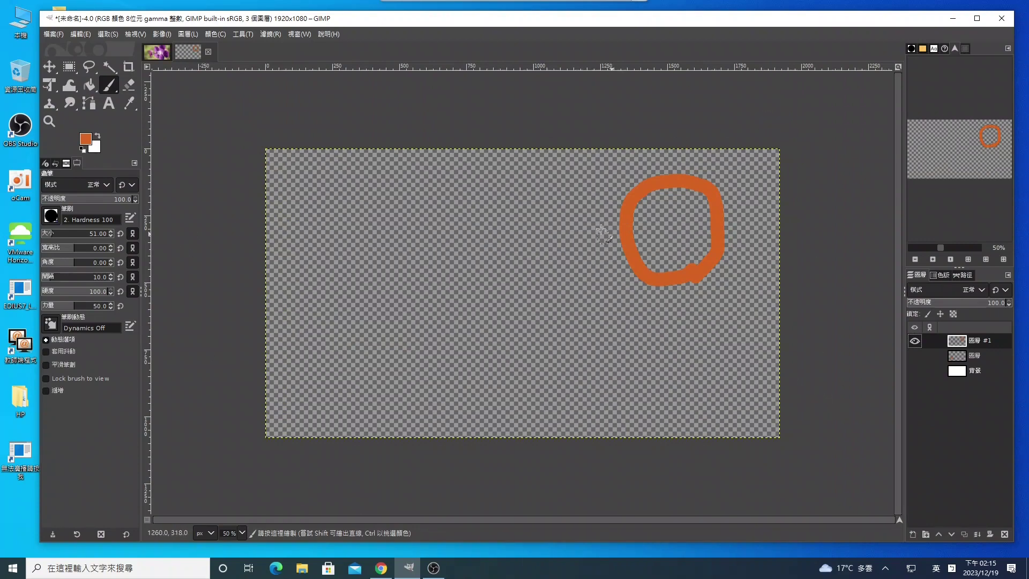
left_click(915, 355)
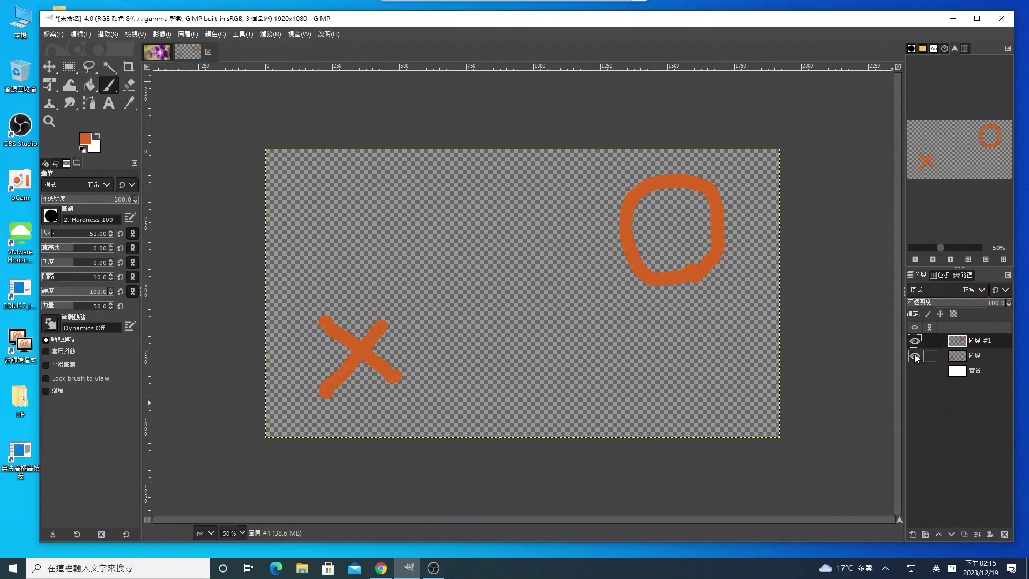
left_click(914, 342)
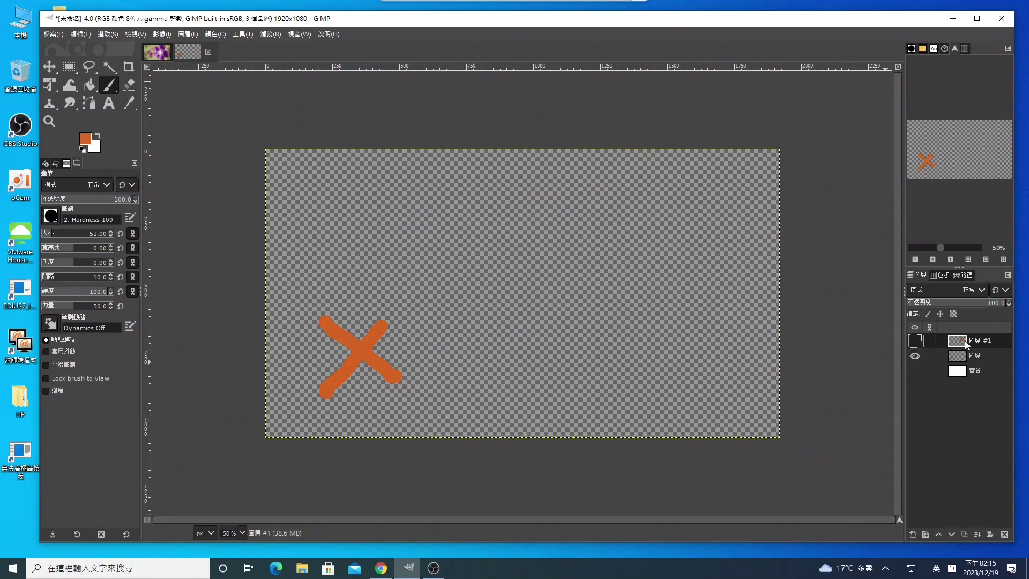
left_click(915, 341)
left_click(915, 370)
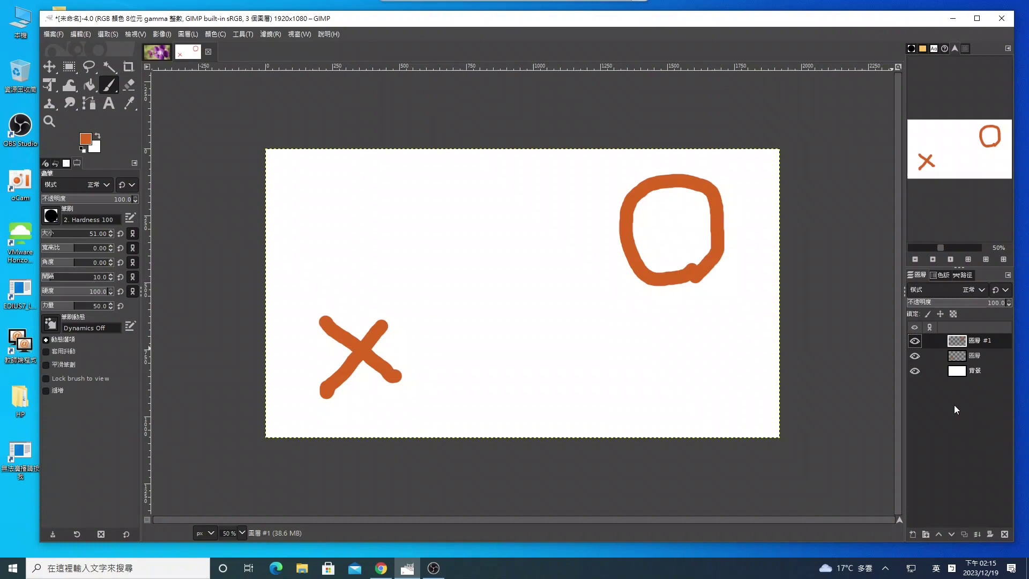
Step: Set the Move tool to move the active layer and drag the circle layer around
left_click(49, 66)
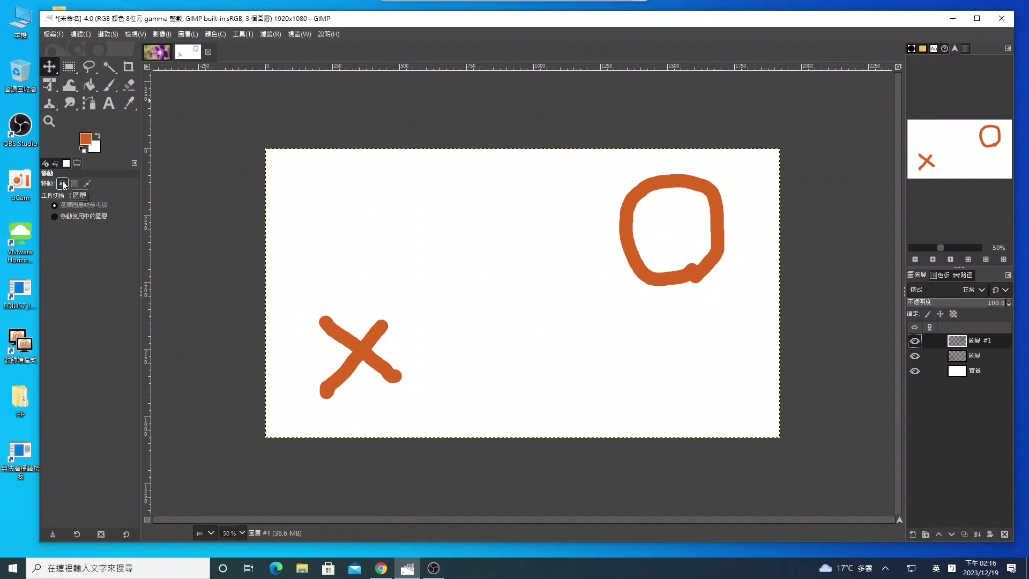
left_click(54, 216)
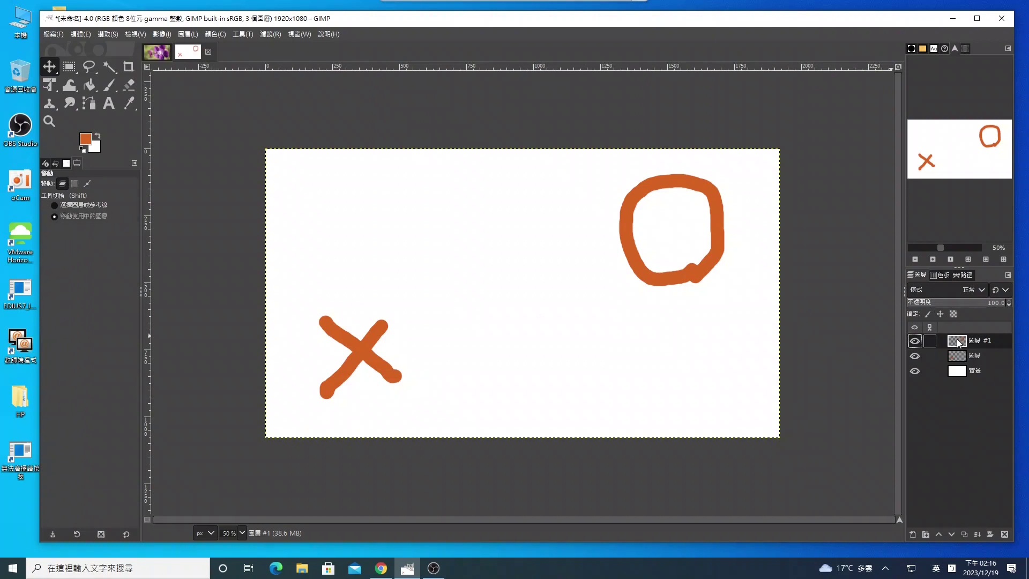
mouse_move(714, 261)
left_mouse_down()
mouse_move(714, 377)
mouse_move(697, 237)
left_mouse_up()
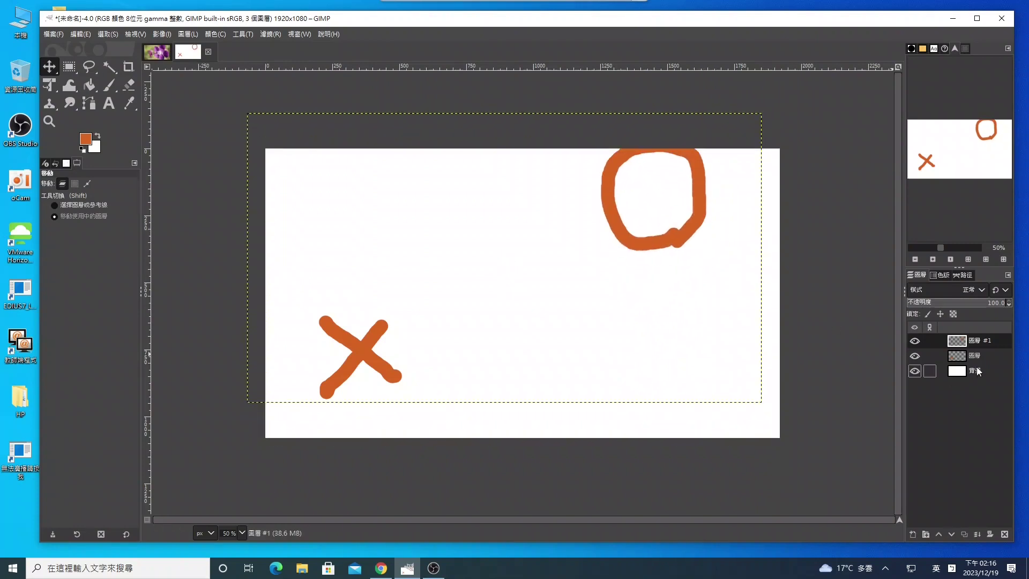
left_click_drag(673, 244, 722, 244)
left_click_drag(366, 358, 358, 331)
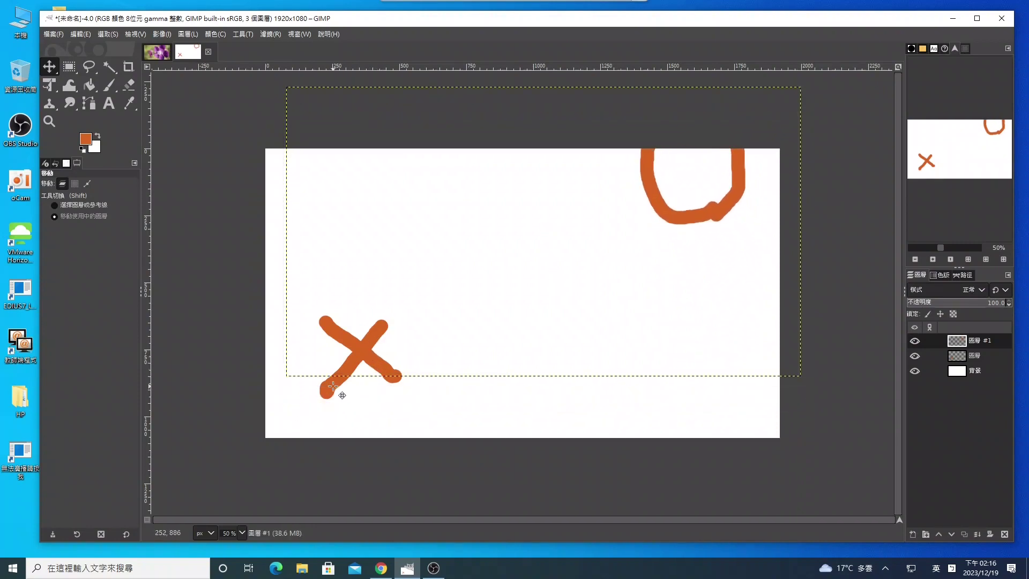
left_click_drag(343, 396, 337, 389)
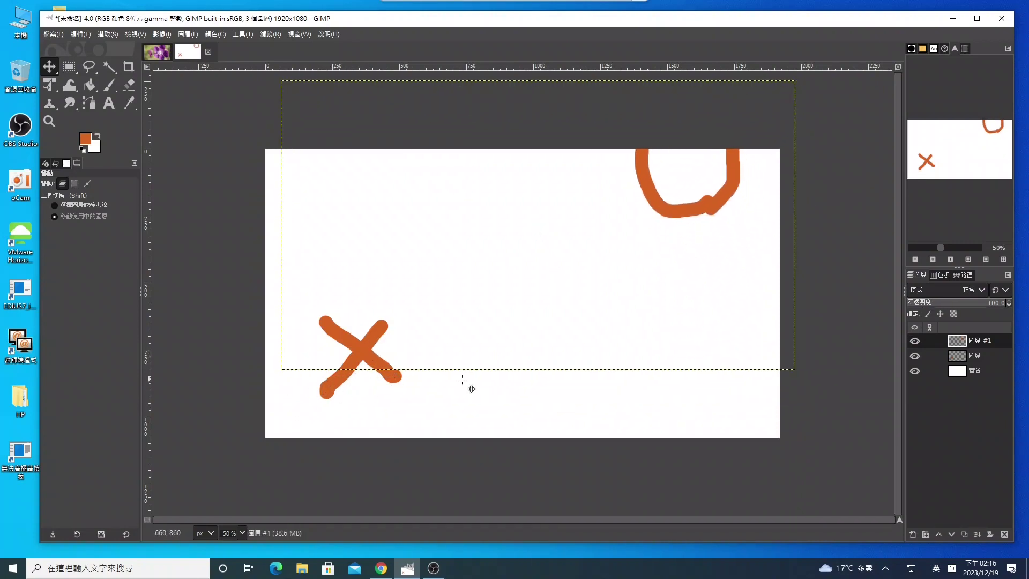
Step: Move the X further down-left and bring the O fully onto the canvas
left_click(960, 358)
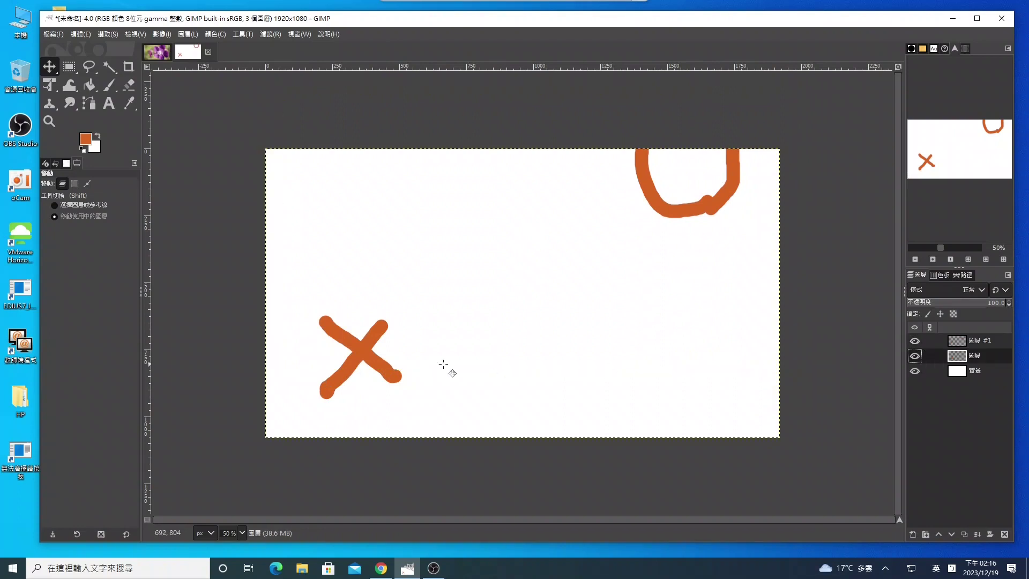
left_click_drag(387, 376, 382, 397)
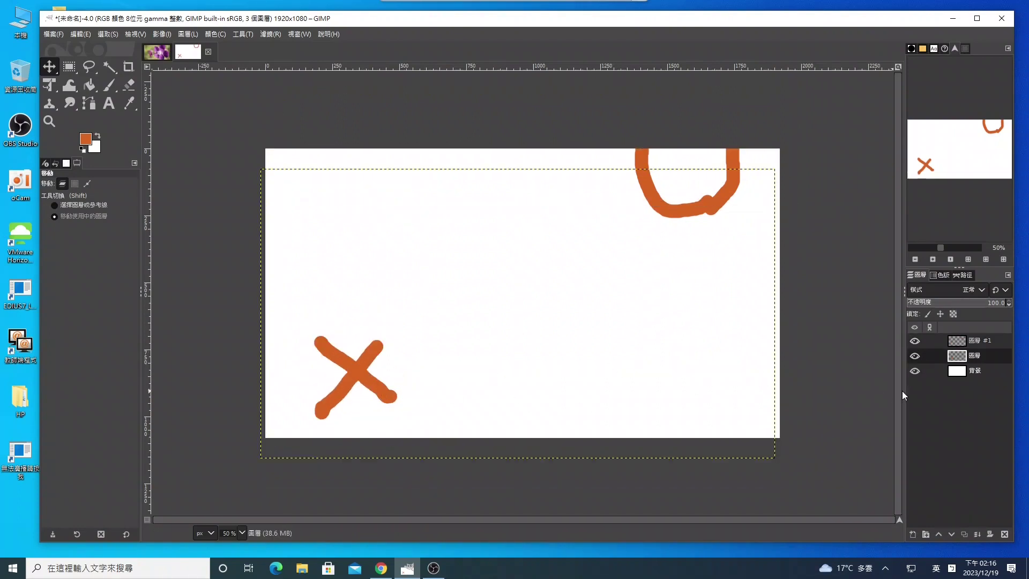
left_click(979, 341)
left_click_drag(727, 201, 738, 244)
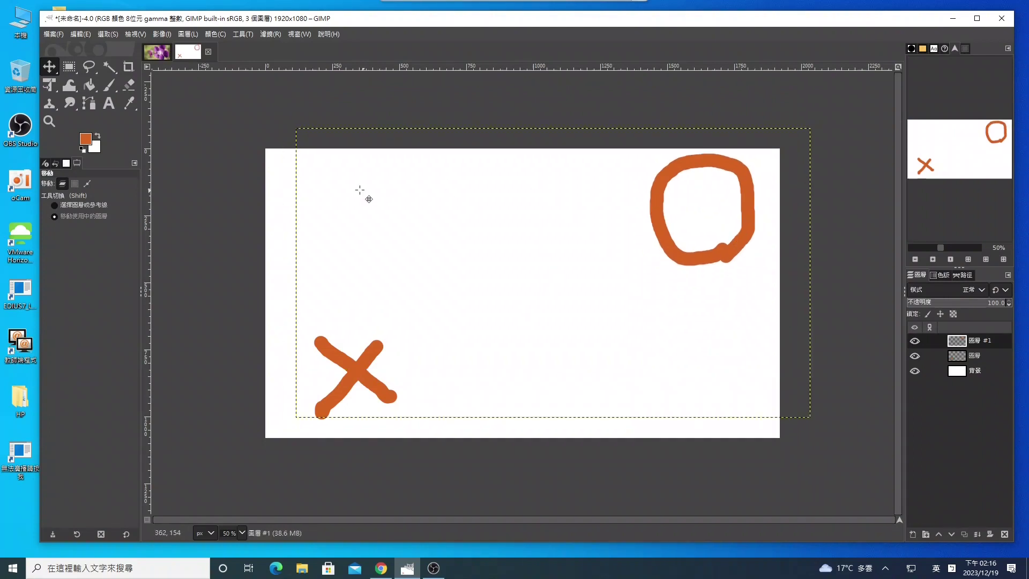
left_click(960, 356)
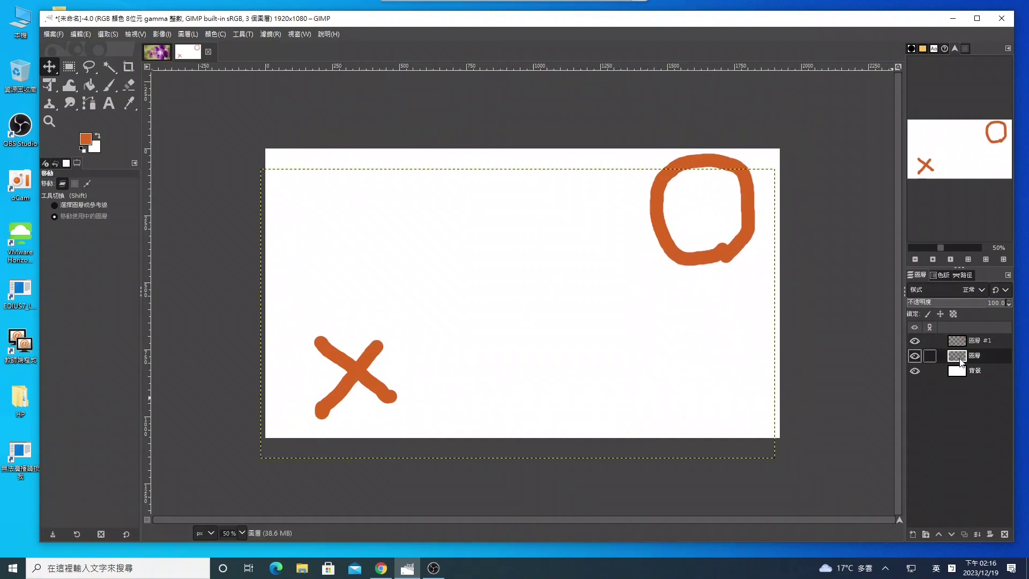
mouse_move(391, 398)
left_mouse_down()
mouse_move(359, 408)
mouse_move(354, 400)
left_mouse_up()
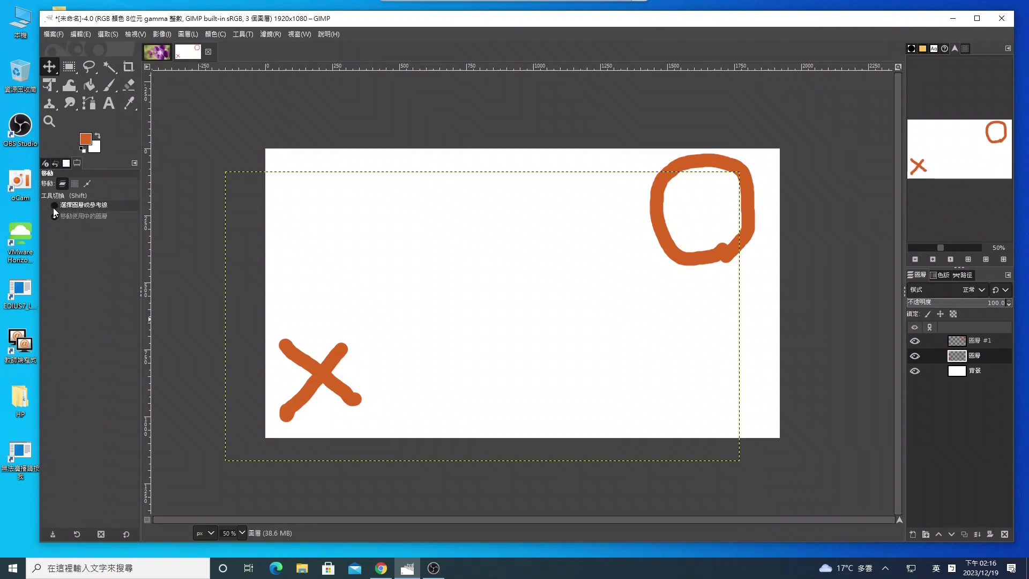
Step: Nudge the O slightly right and down and the X slightly left and down
left_click(69, 205)
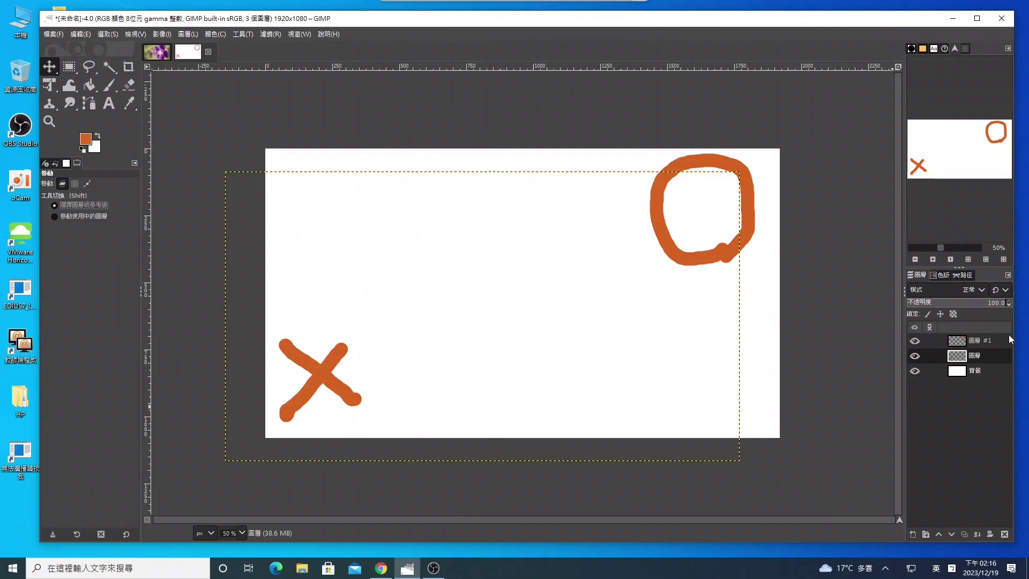
left_click(748, 228)
left_click_drag(748, 227, 758, 240)
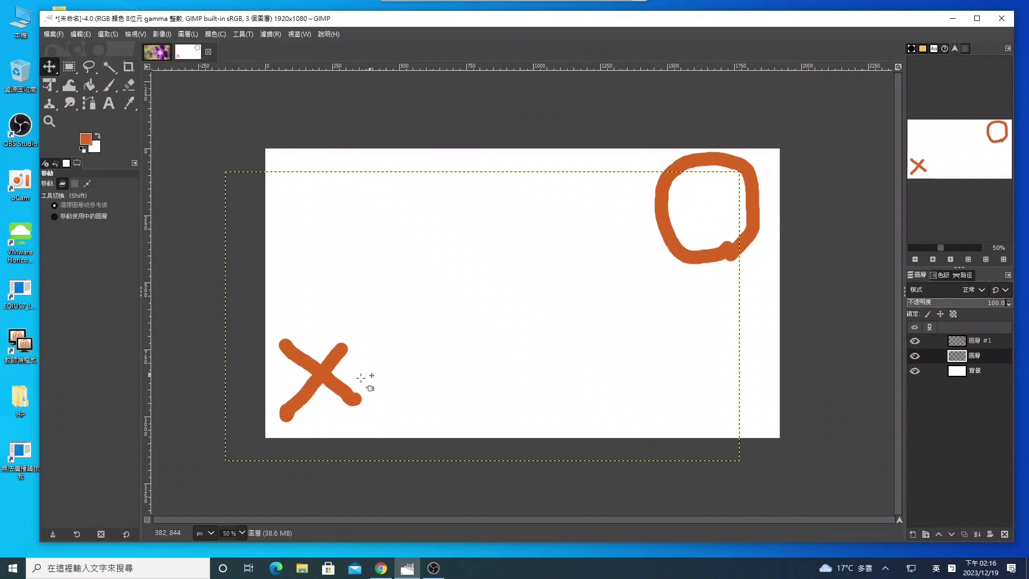
left_click_drag(334, 389, 340, 397)
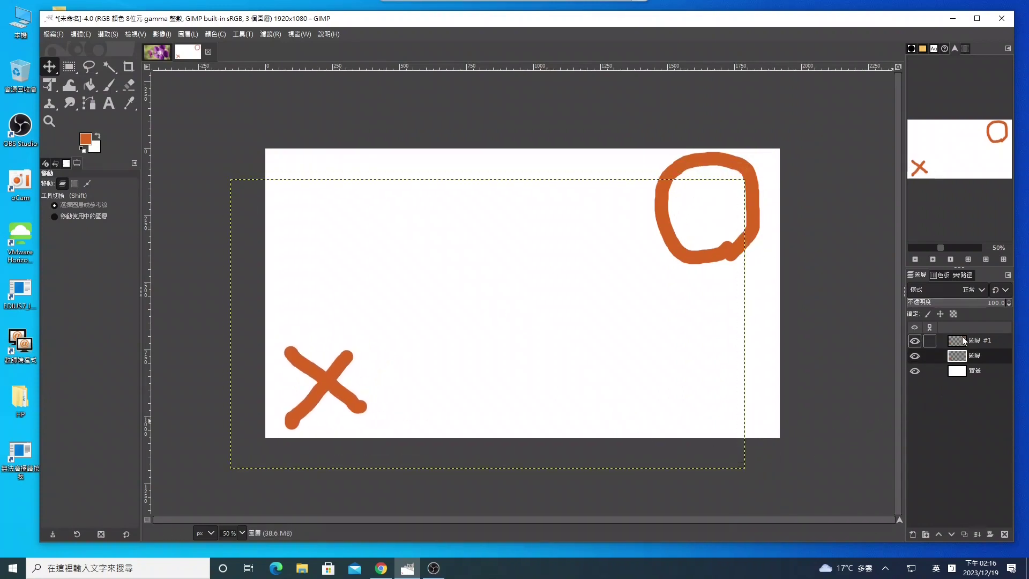
left_click_drag(750, 173, 762, 180)
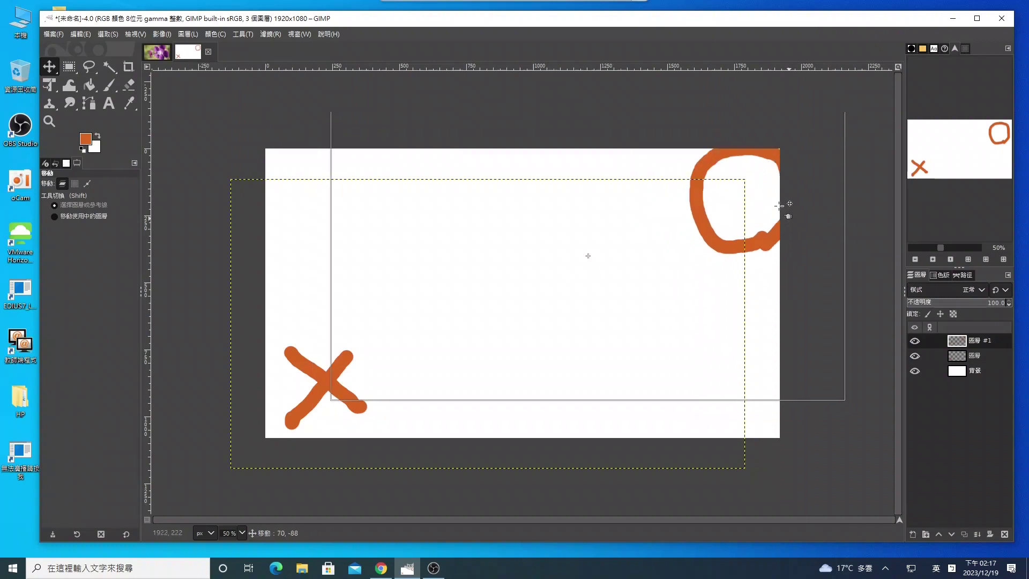
left_click_drag(761, 231, 758, 221)
left_click(315, 402)
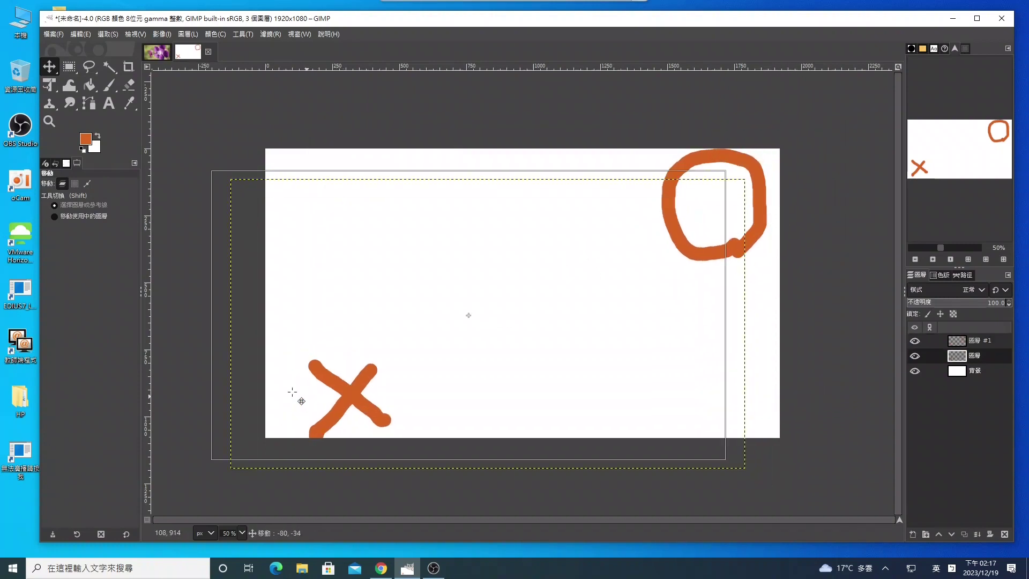
left_click_drag(316, 401, 311, 408)
Step: Shift the O up and left and readjust the X's position
left_click_drag(782, 224, 795, 225)
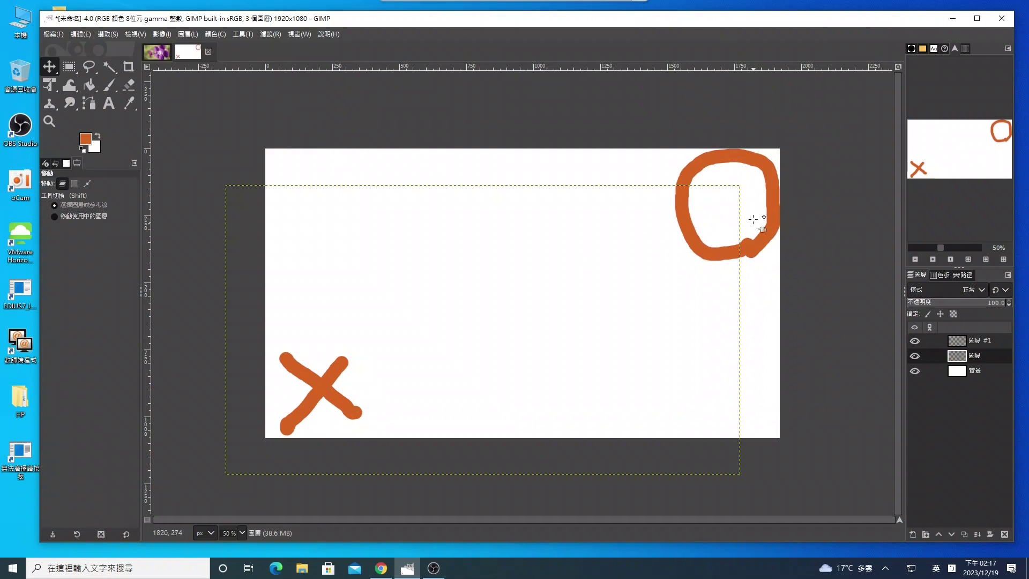
mouse_move(759, 161)
left_mouse_down()
mouse_move(703, 157)
mouse_move(773, 238)
left_mouse_up()
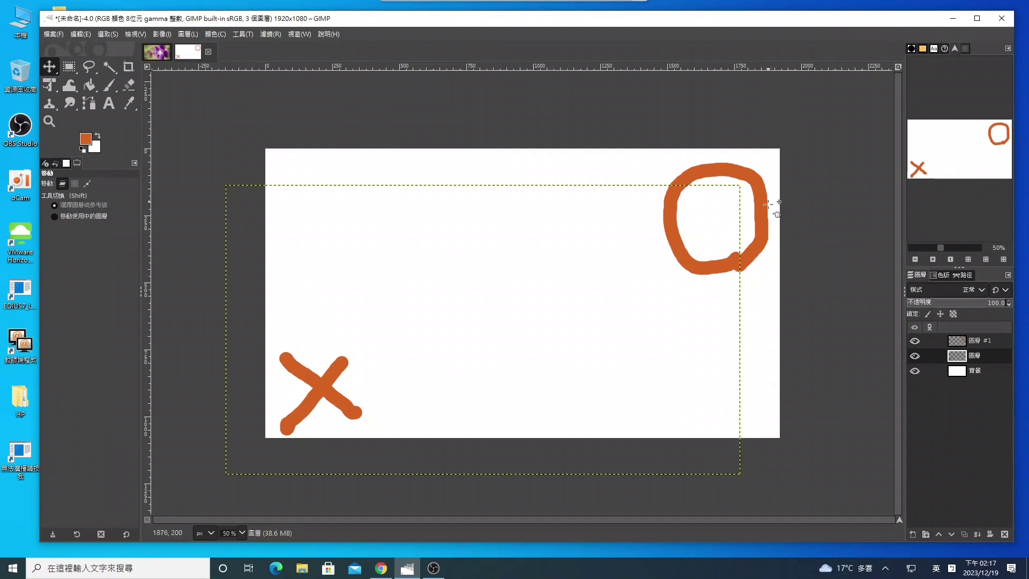
left_click_drag(764, 229, 714, 203)
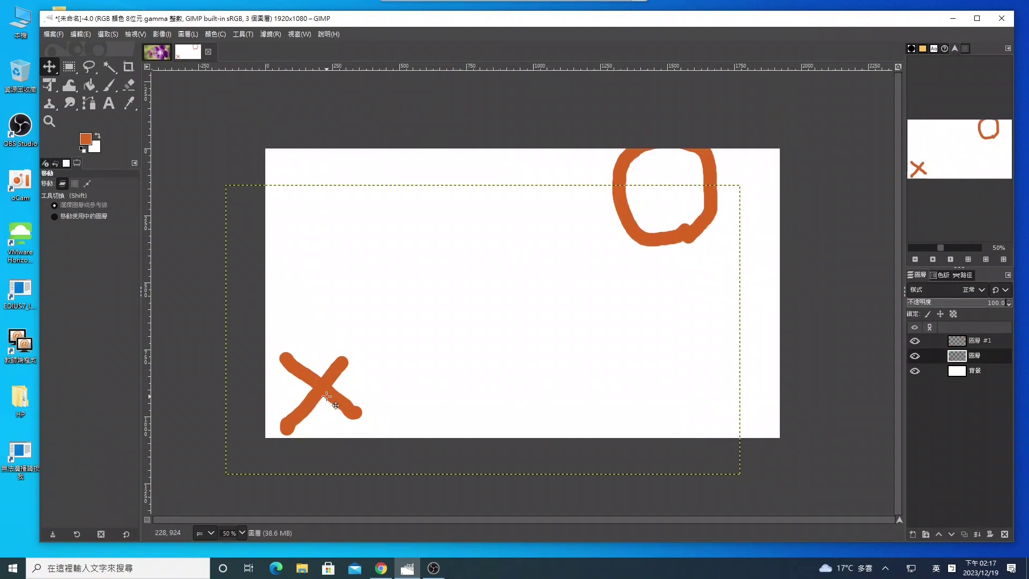
left_click_drag(327, 397, 328, 379)
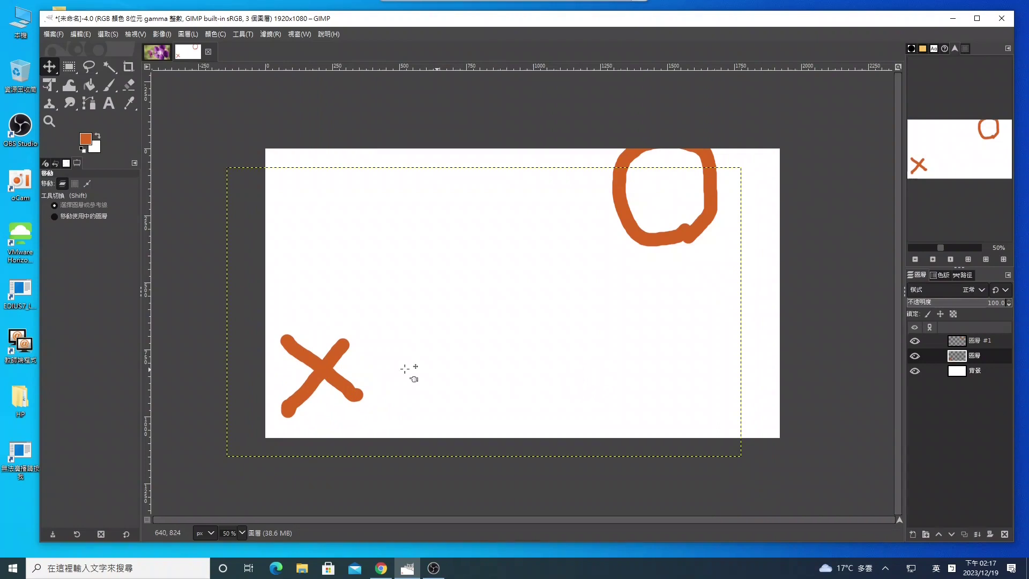
left_click(97, 214)
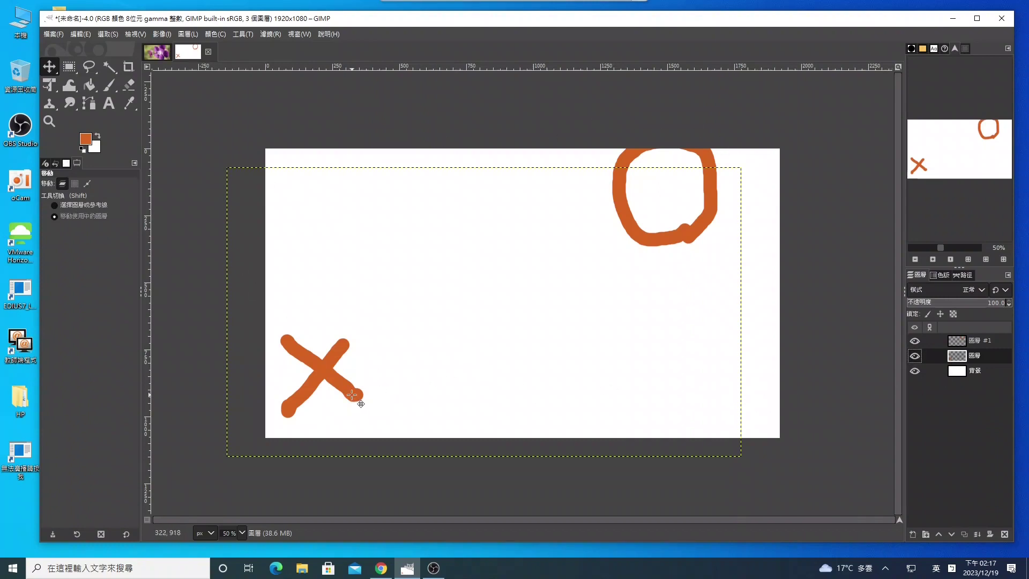
left_click_drag(356, 395, 333, 411)
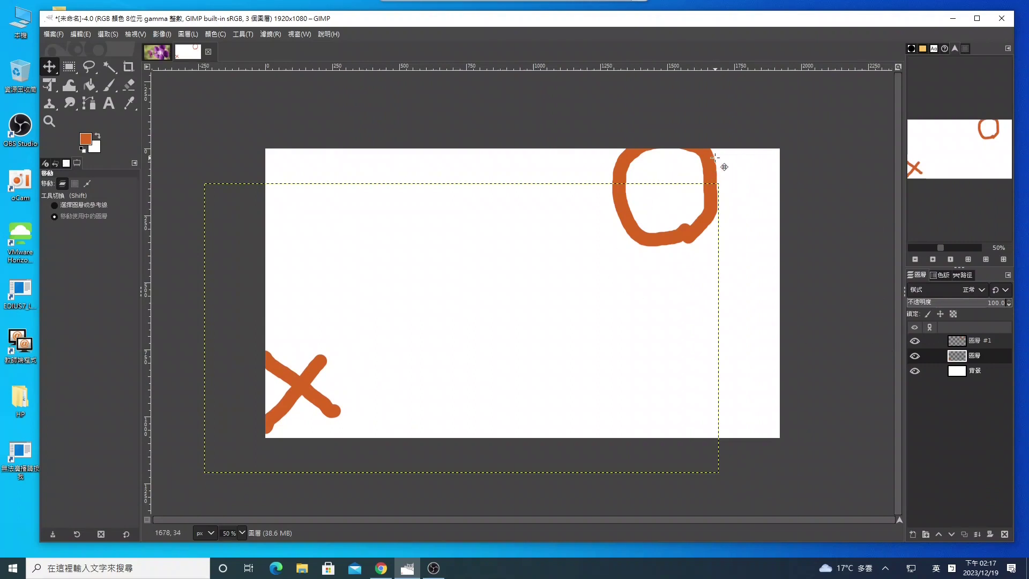
left_click_drag(710, 159, 713, 158)
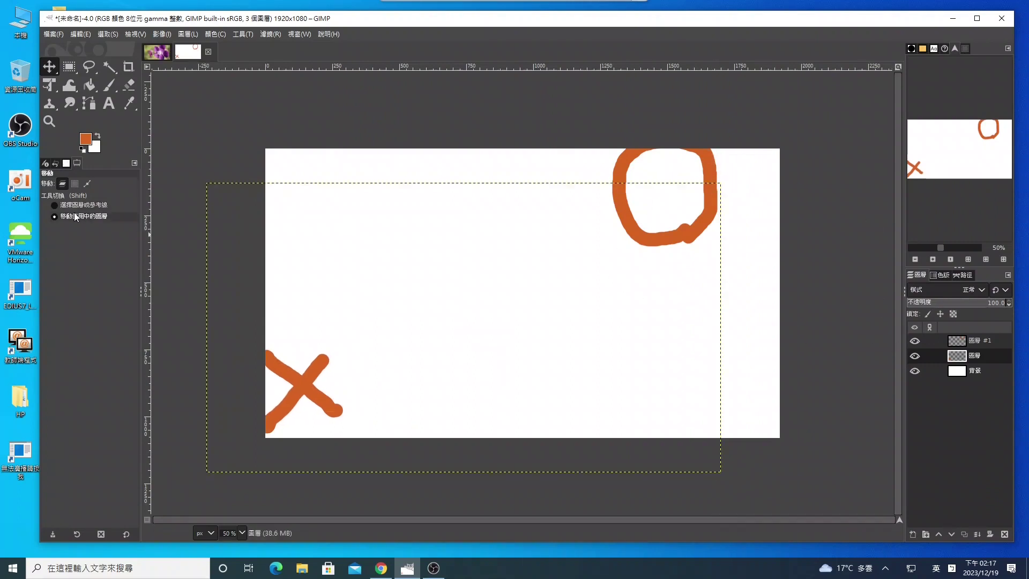
Step: Place the O near the top-right corner and push the X partly off the bottom-left edge
left_click(970, 341)
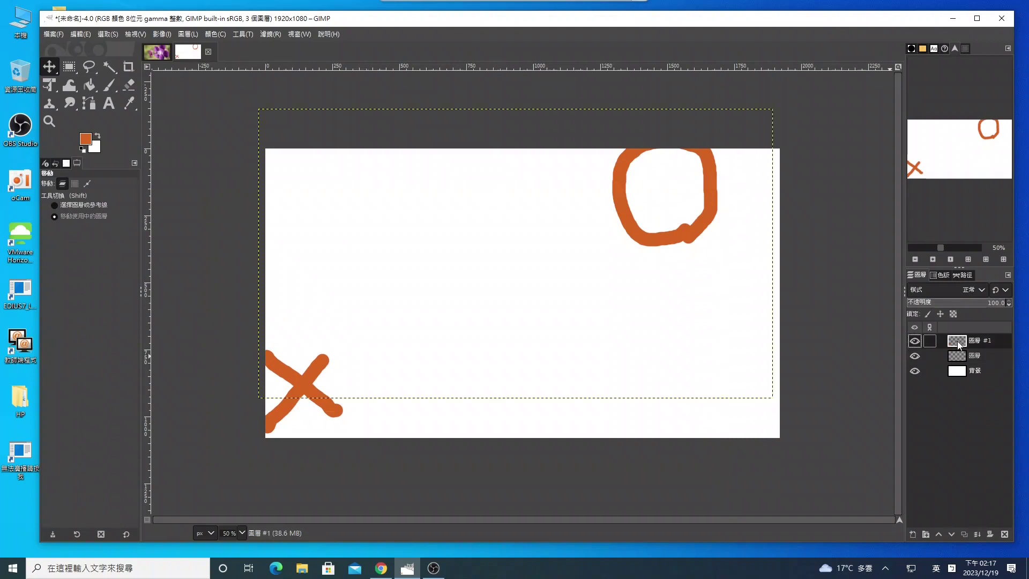
left_click_drag(712, 208, 743, 215)
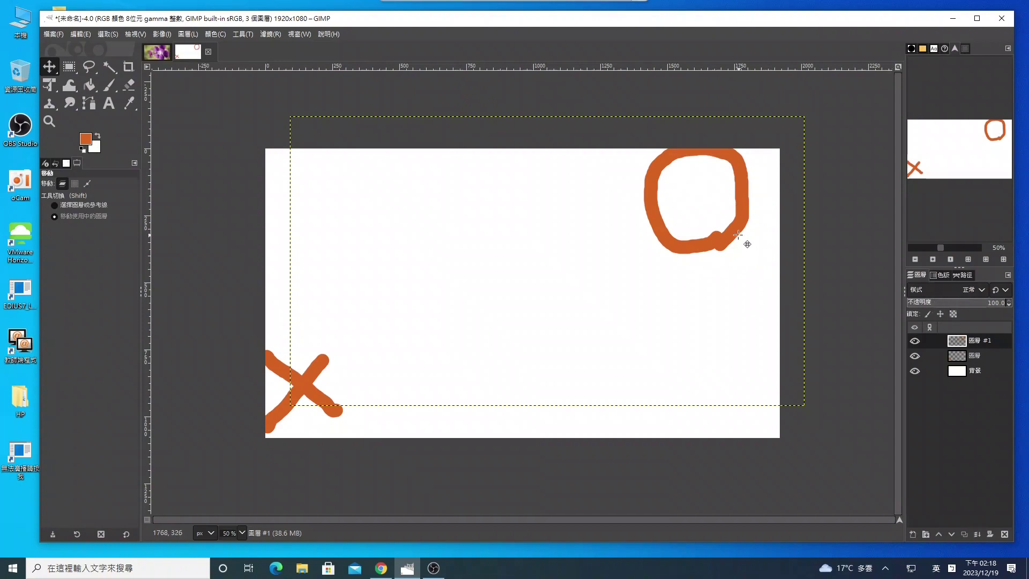
left_click_drag(737, 234, 744, 227)
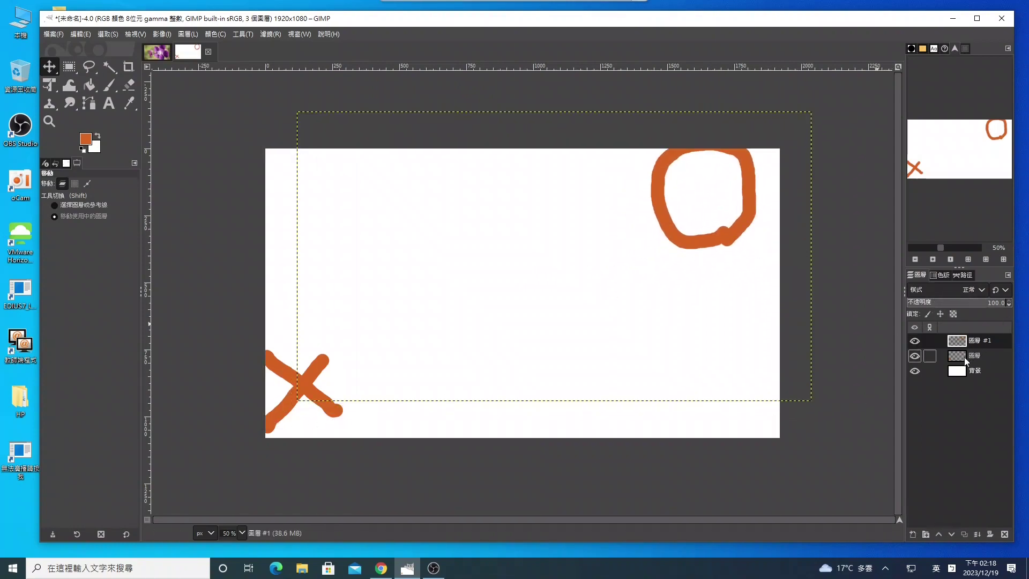
left_click(963, 357)
left_click_drag(272, 426, 246, 445)
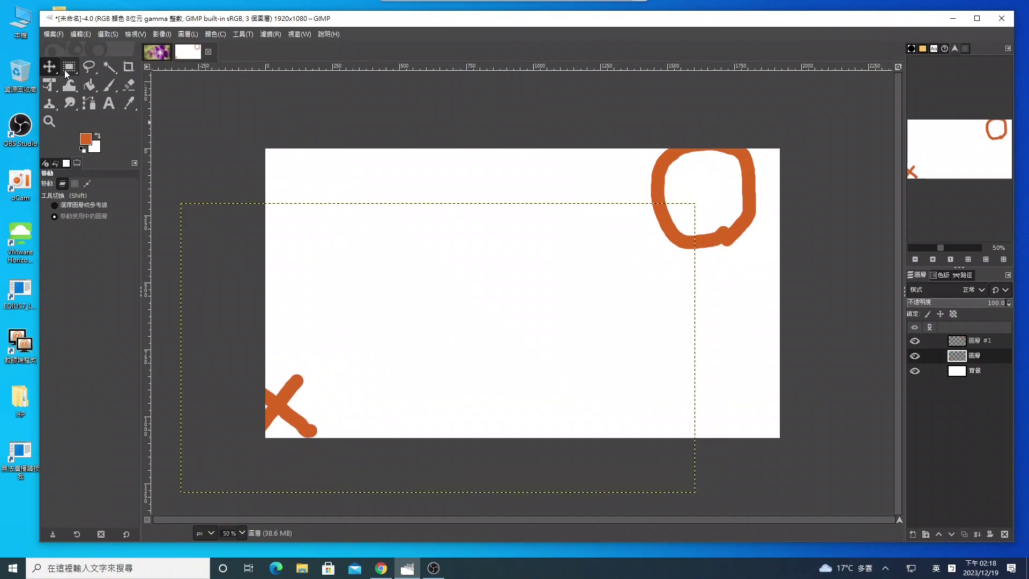
Step: Draw a 1500×184 px rectangular selection across the top of the canvas and activate the Align tool
right_click(50, 66)
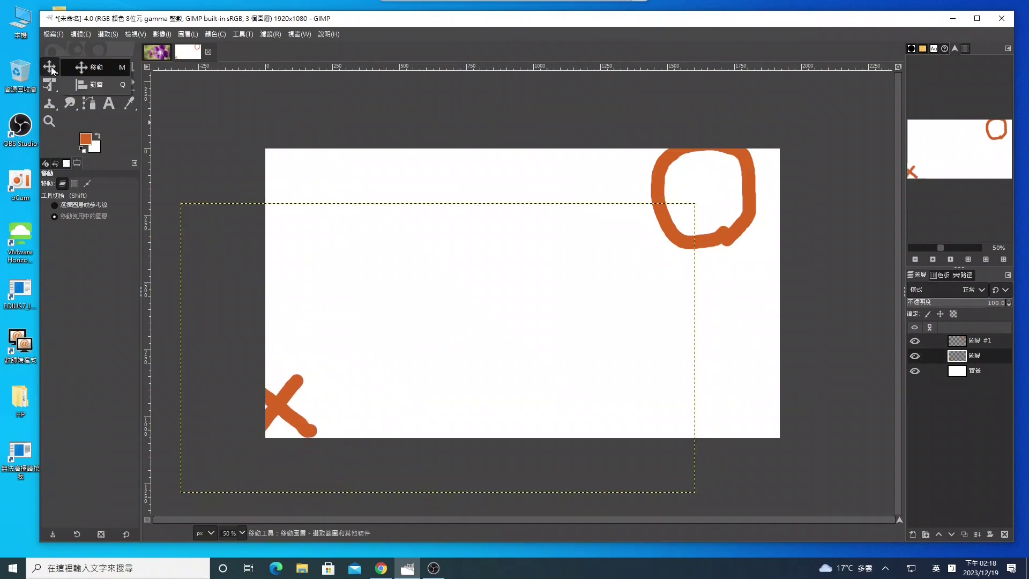
left_click(83, 84)
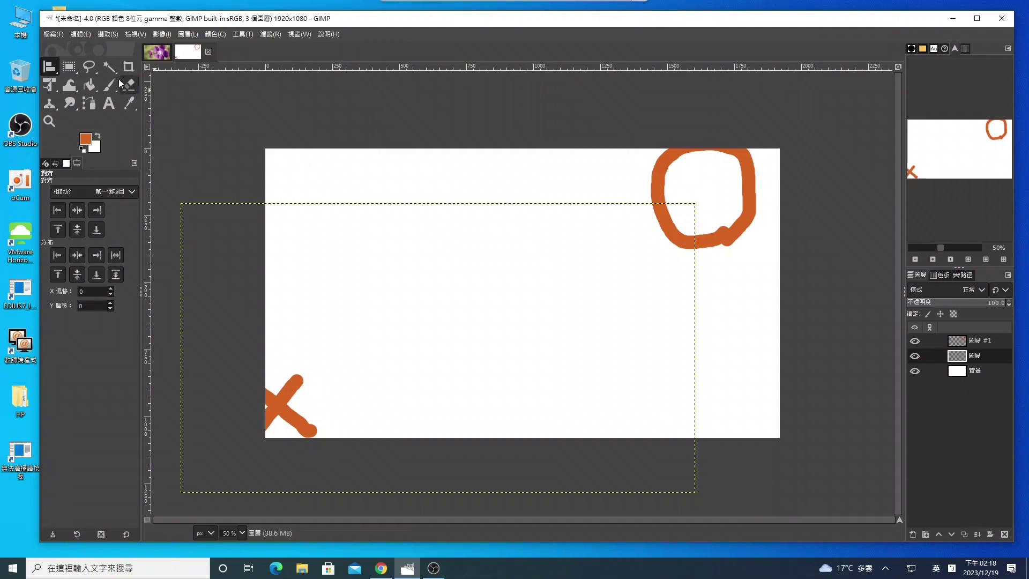
left_click(69, 66)
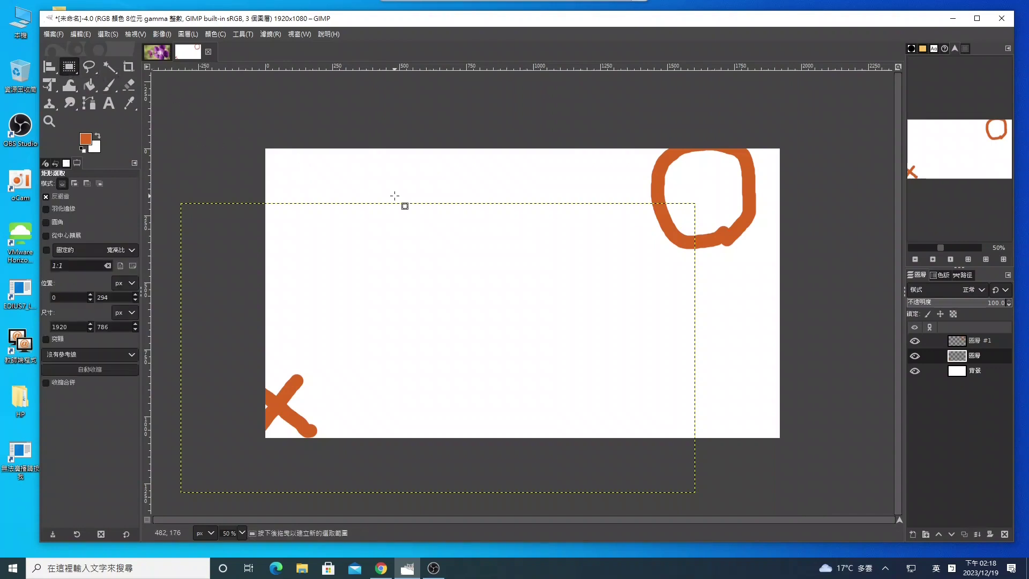
mouse_move(314, 174)
left_mouse_down()
mouse_move(689, 207)
mouse_move(716, 224)
left_mouse_up()
key("Return")
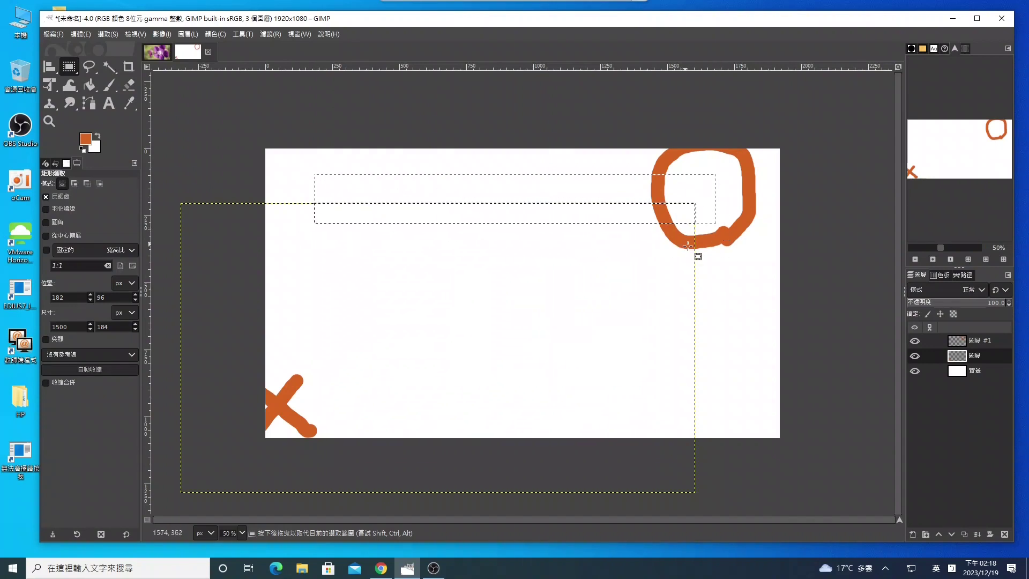
left_click(49, 66)
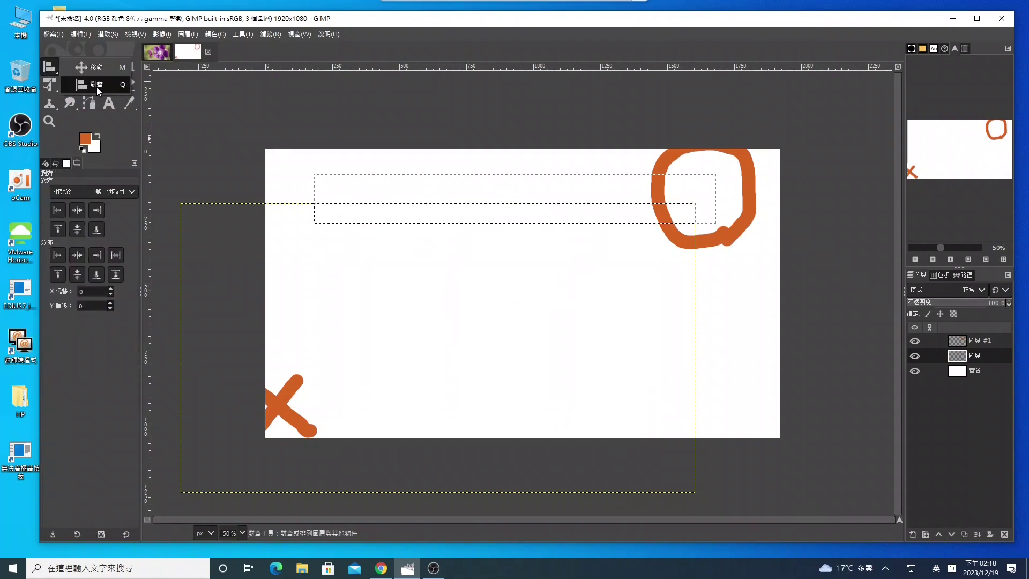
Step: Align relative to the selection and test Align Bottom and Align Top on the X layer
left_click(132, 192)
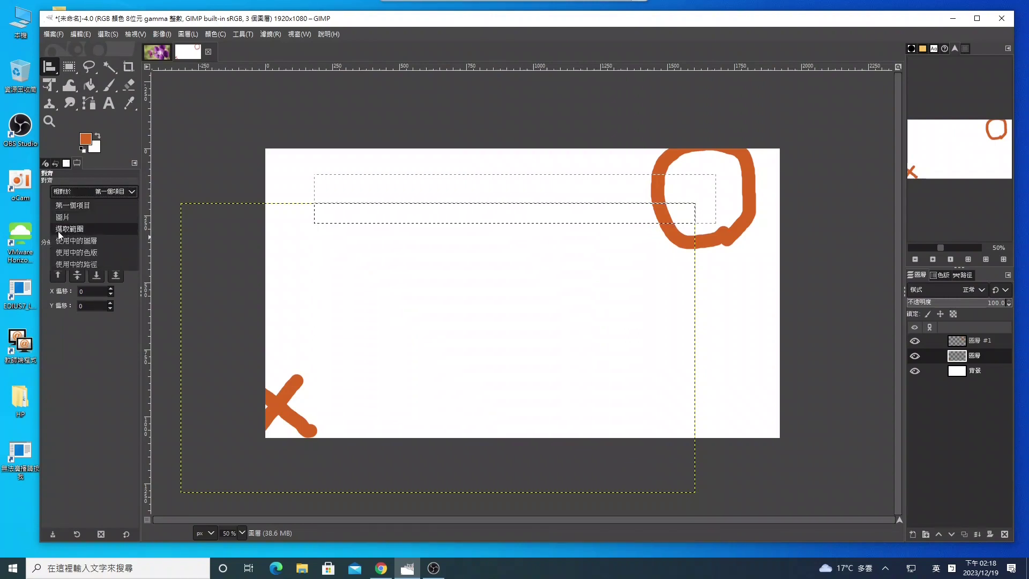
left_click(76, 229)
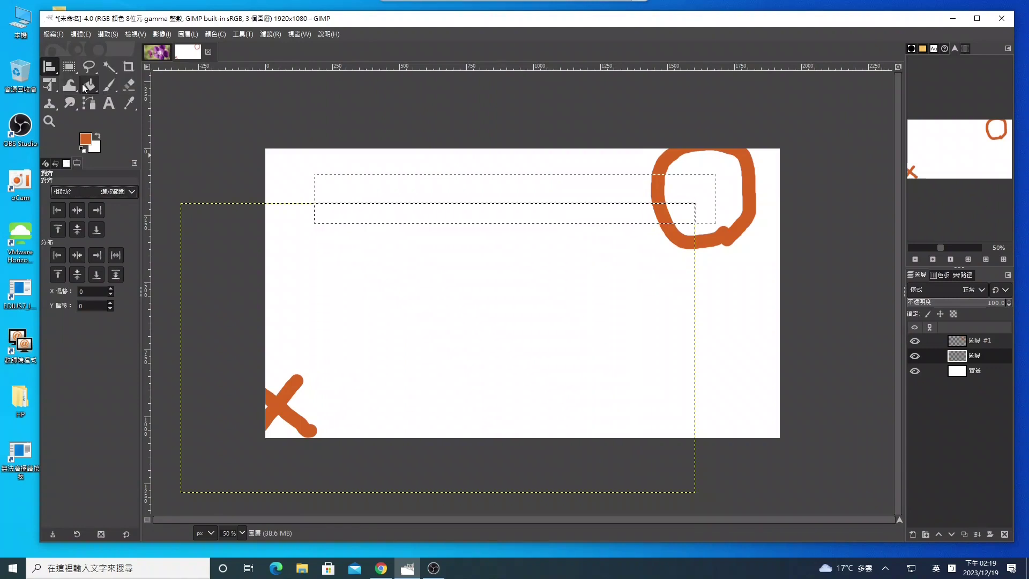
left_click(298, 419)
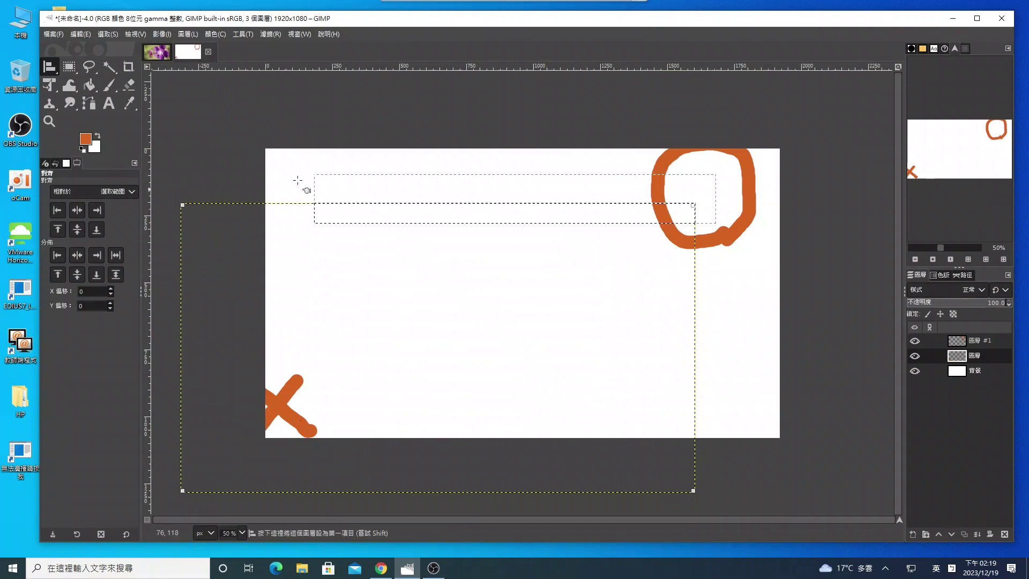
left_click(96, 230)
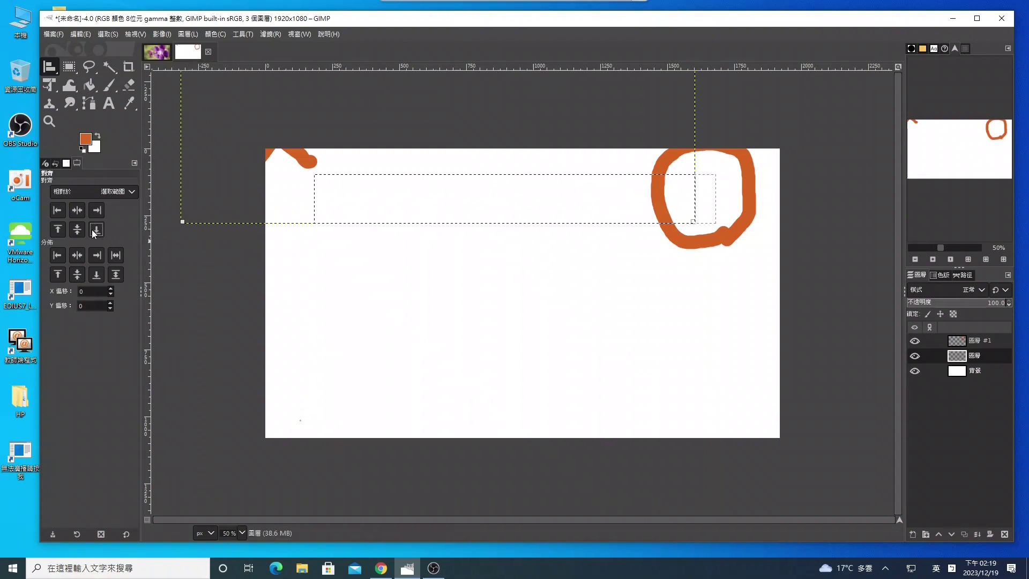
left_click(58, 230)
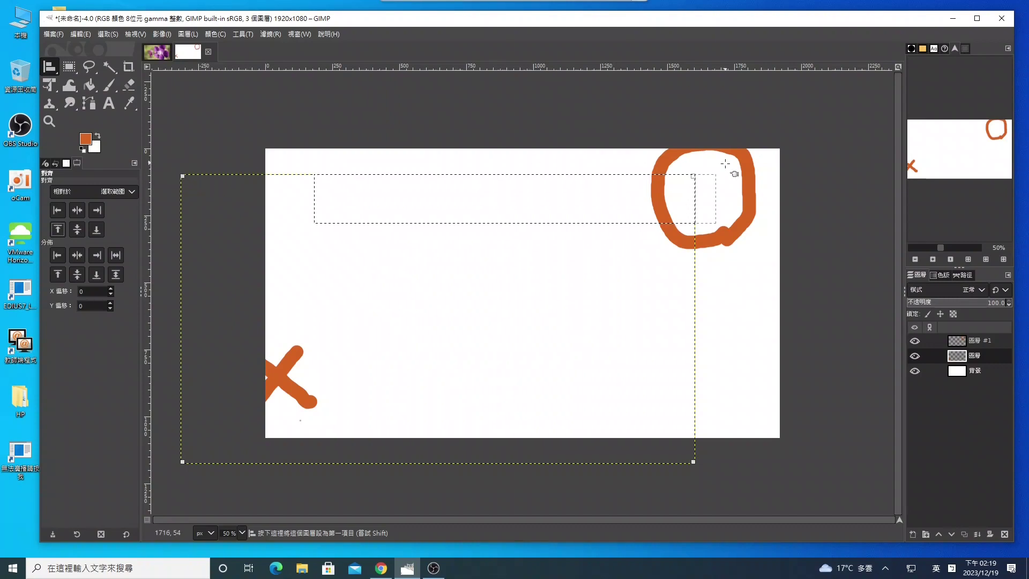
left_click(97, 229)
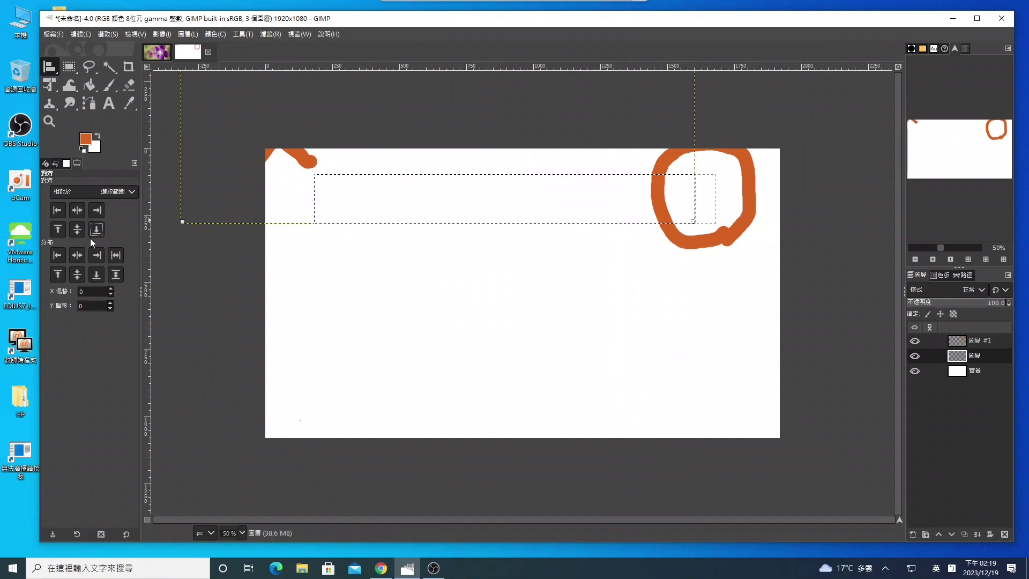
left_click(59, 230)
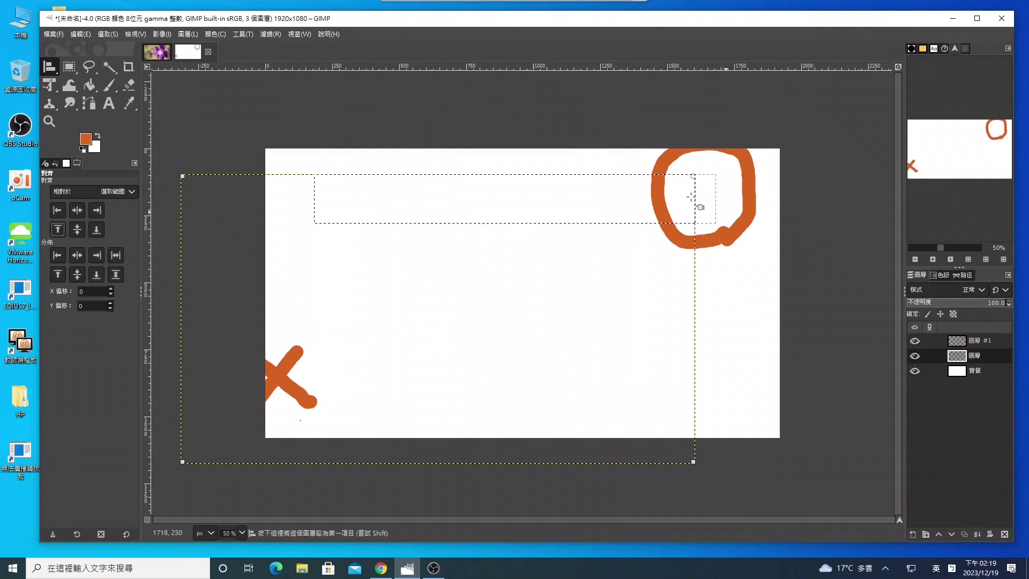
left_click(318, 113)
Step: Make 圖層 #1 active and align its top to the selection's top
left_click(955, 342)
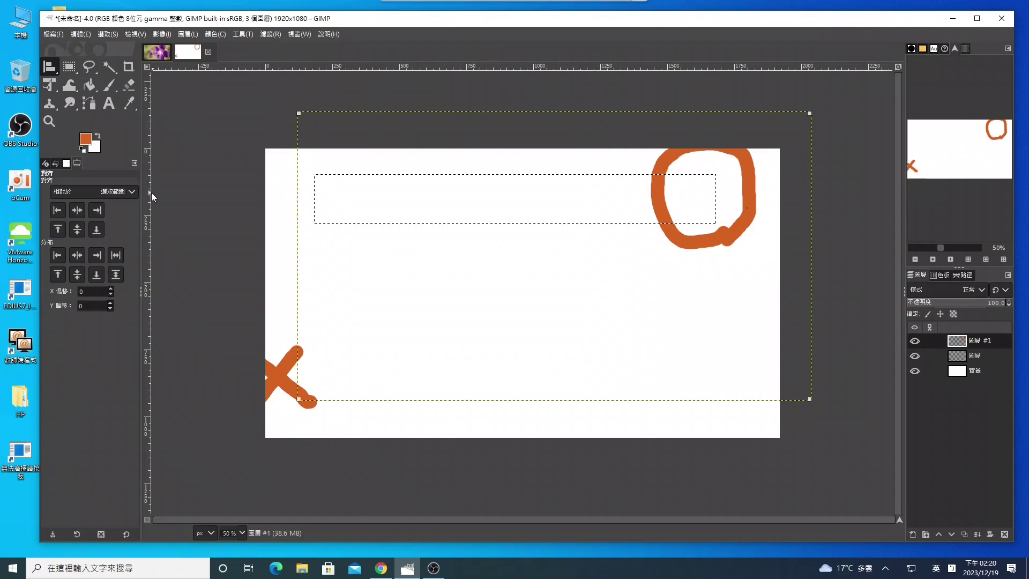
left_click(57, 230)
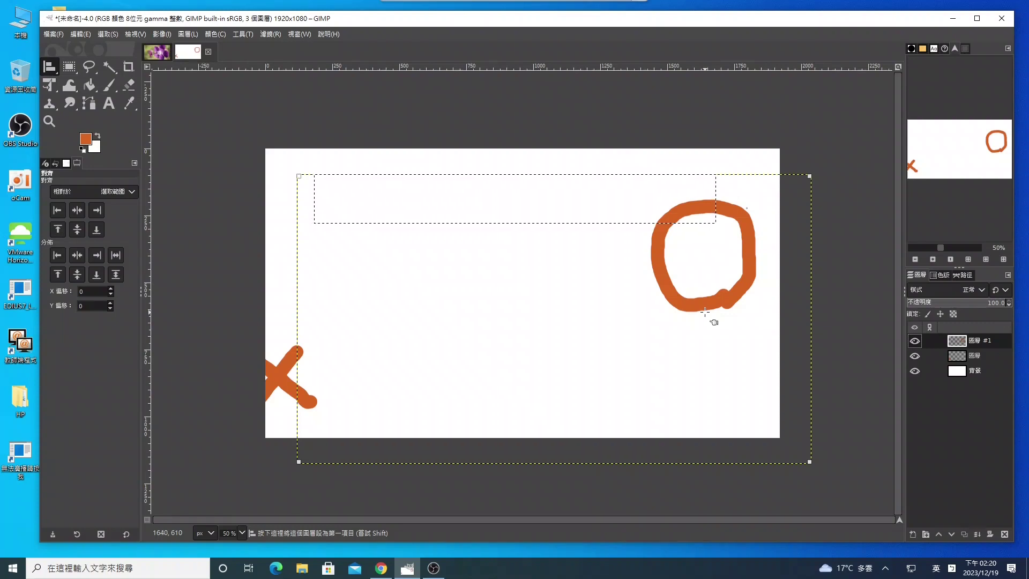
Step: Hide the background layer and remove the rectangular selection
right_click(722, 302)
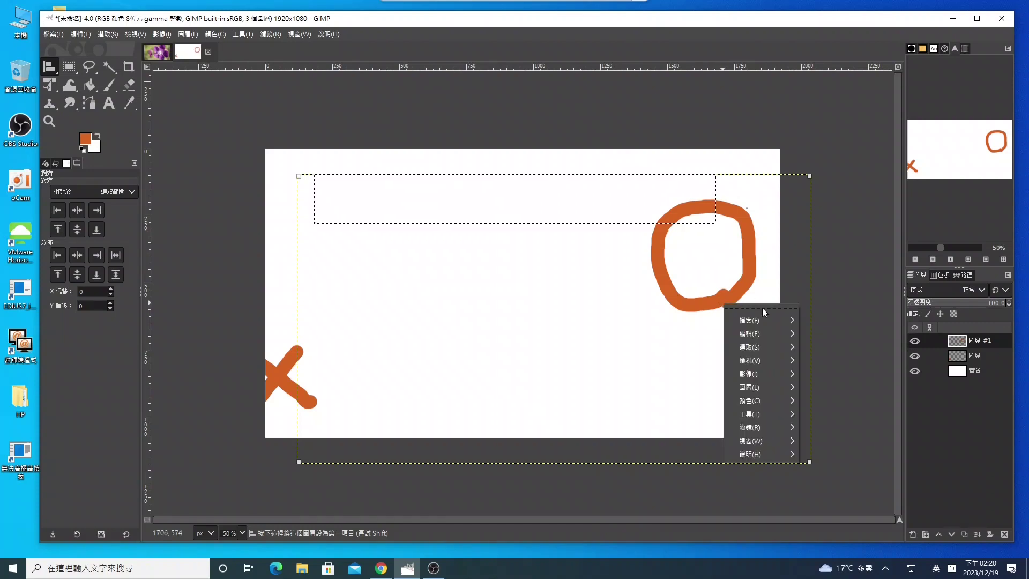
mouse_move(760, 387)
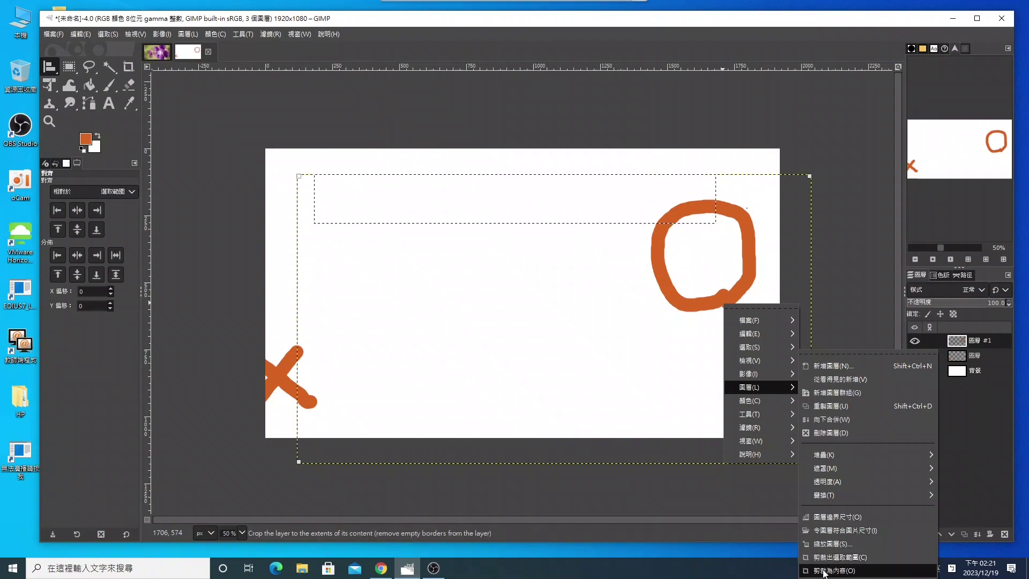
left_click(865, 276)
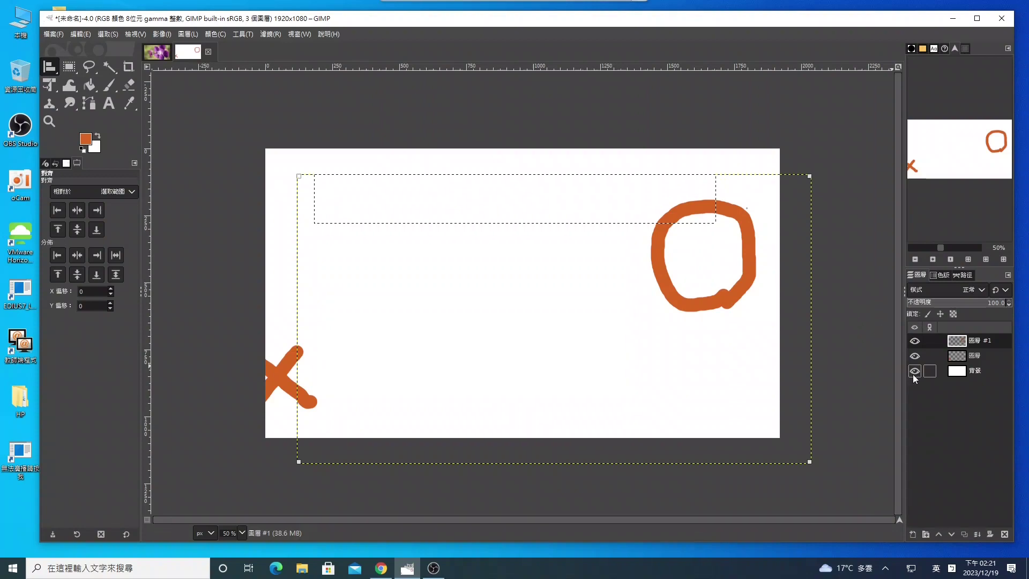
left_click(915, 371)
right_click(748, 279)
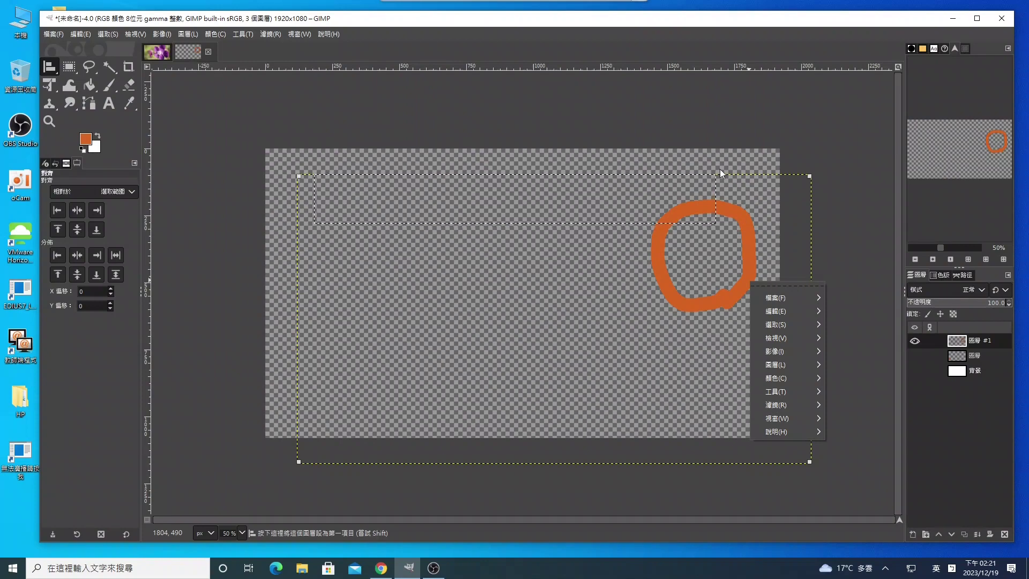
left_click(102, 33)
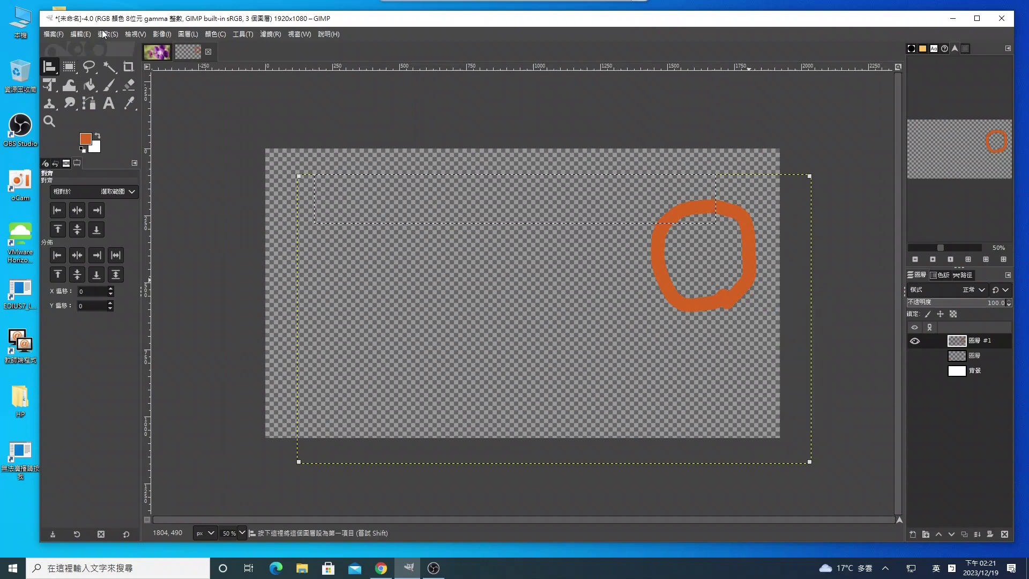
left_click(115, 60)
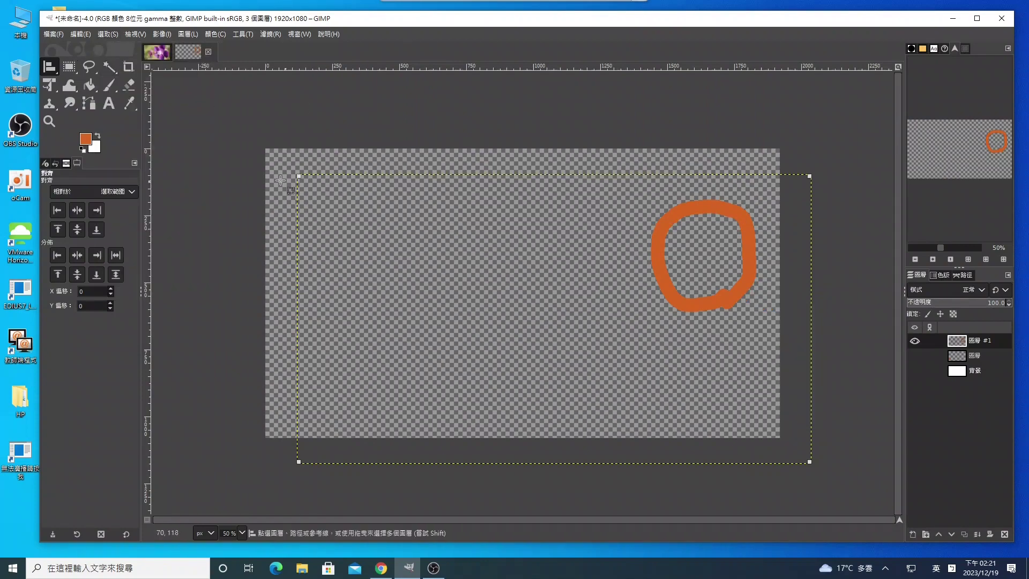
Step: Crop the O layer 圖層 #1 to its content
right_click(738, 307)
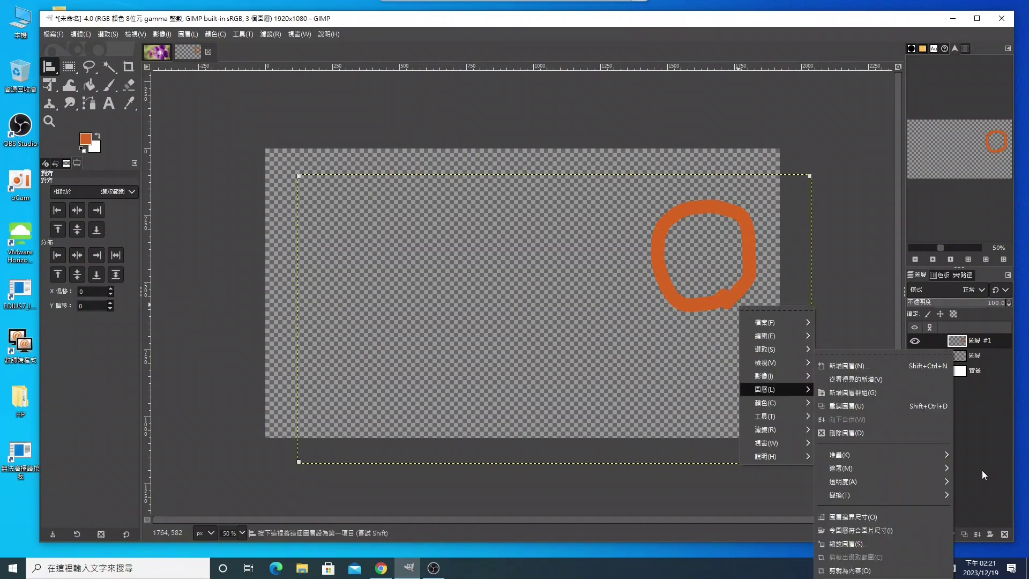
left_click(849, 572)
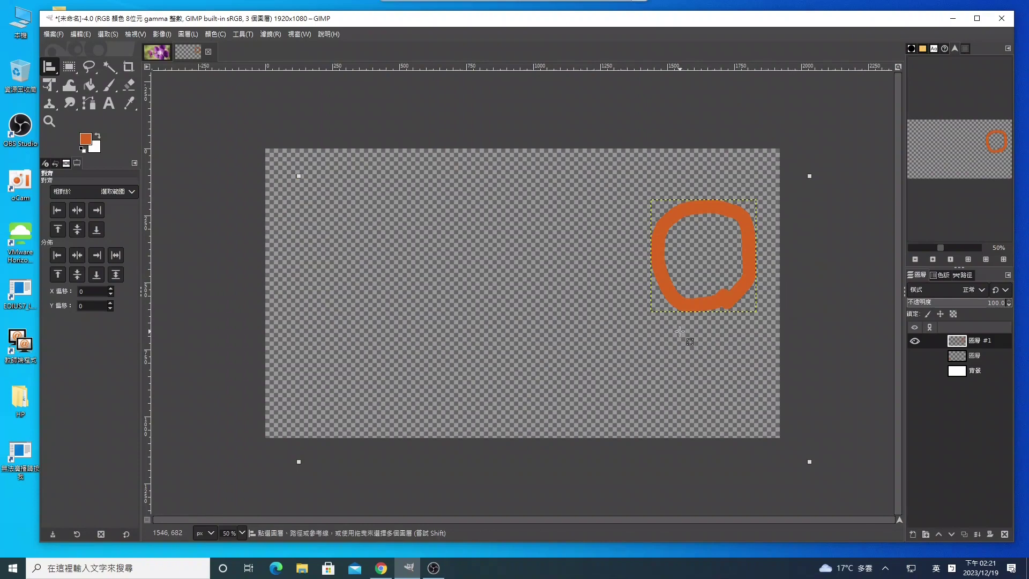
left_click(783, 108)
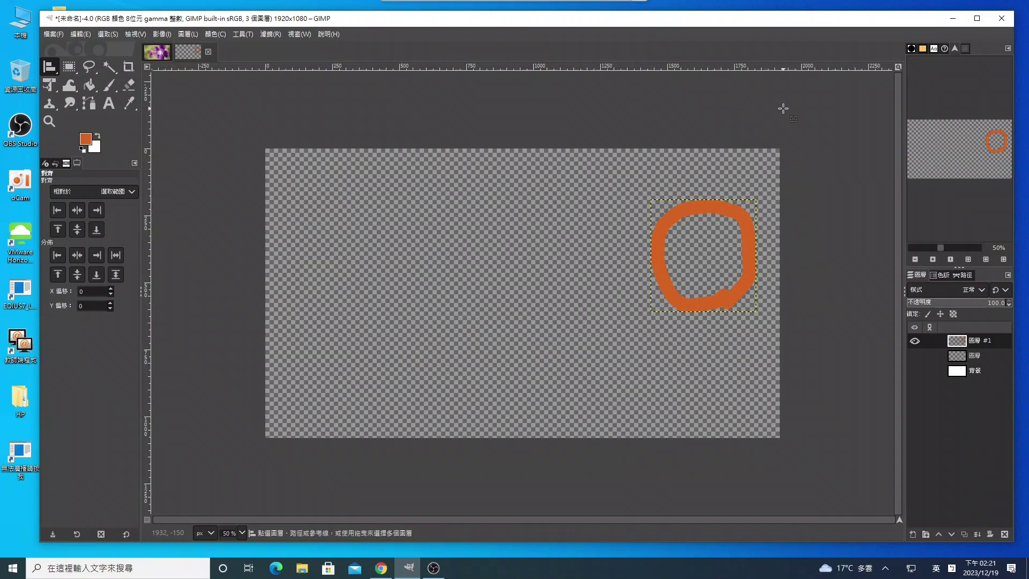
Step: Show and activate the X layer, then drag it right and up onto the canvas
left_click(914, 355)
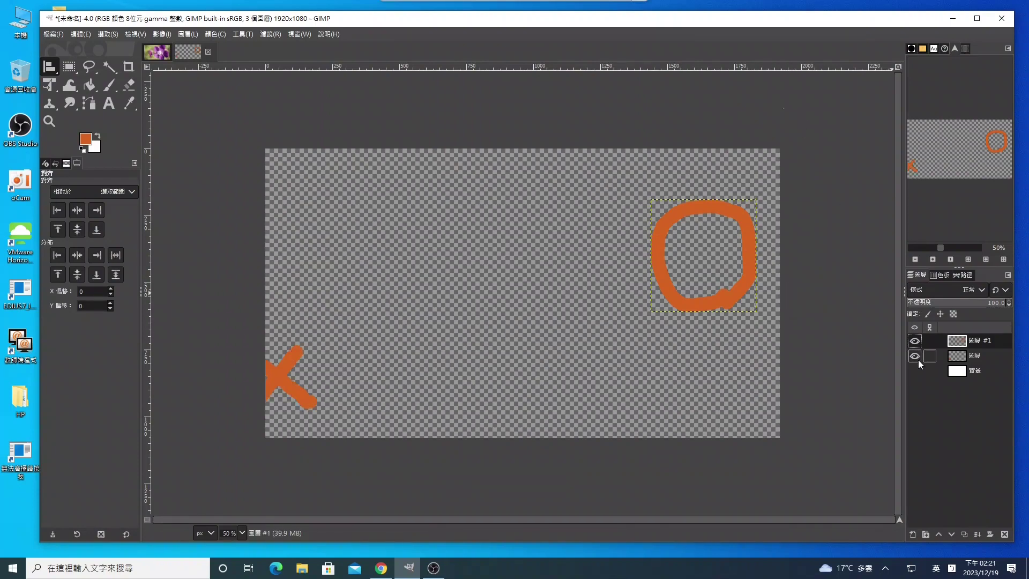
left_click(957, 357)
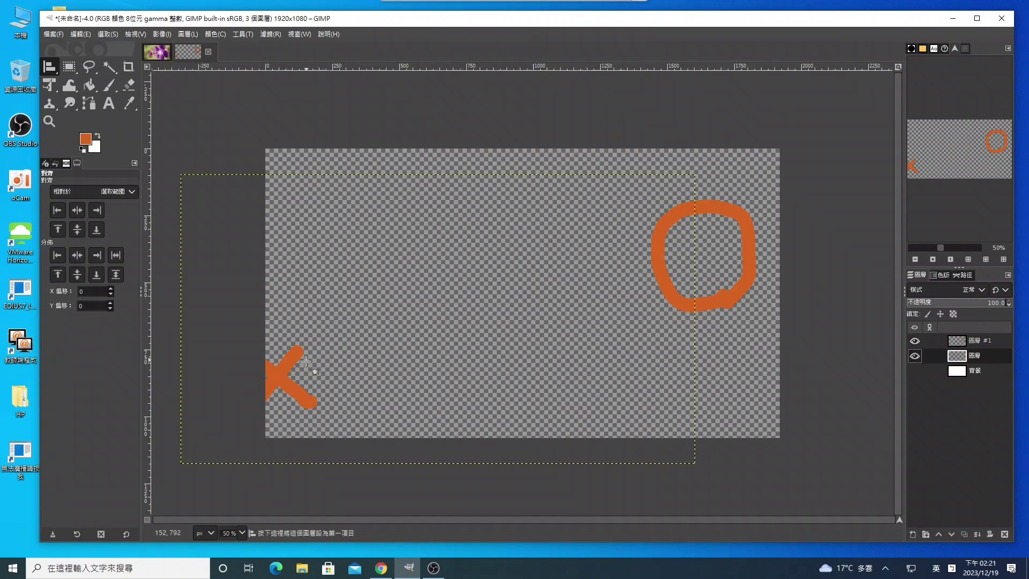
left_click(52, 73)
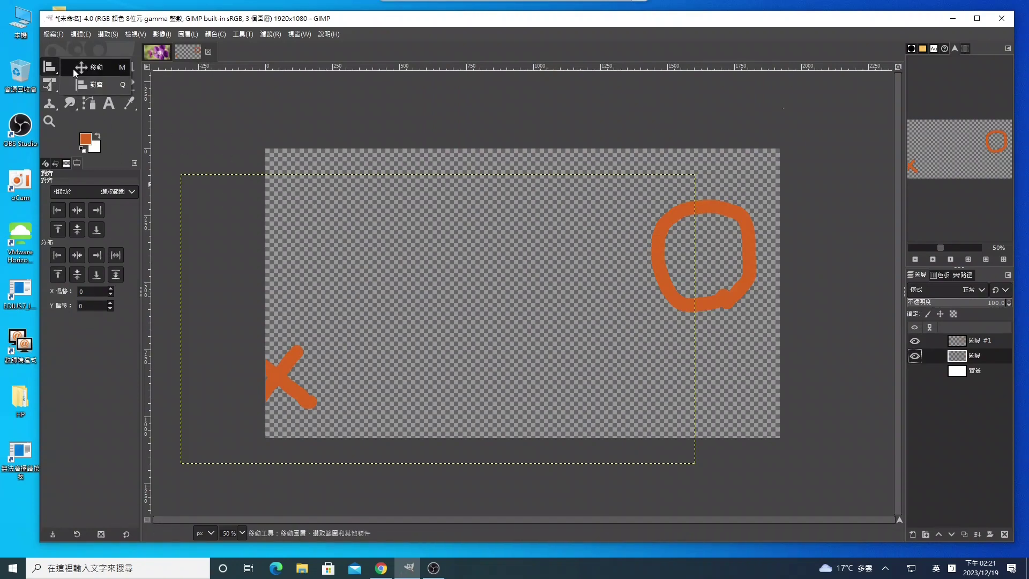
left_click(81, 65)
left_click(102, 214)
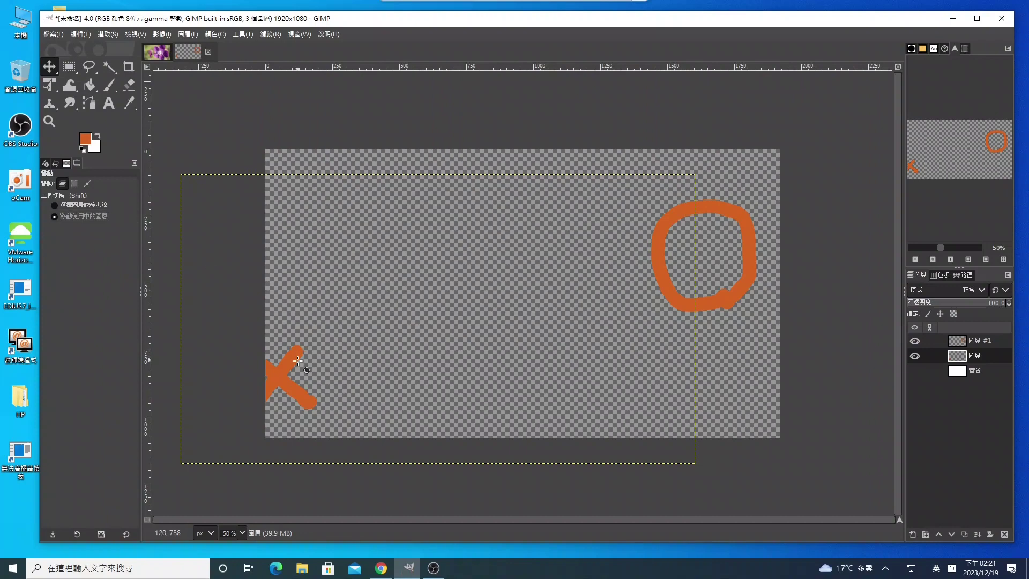
left_click_drag(306, 355, 367, 334)
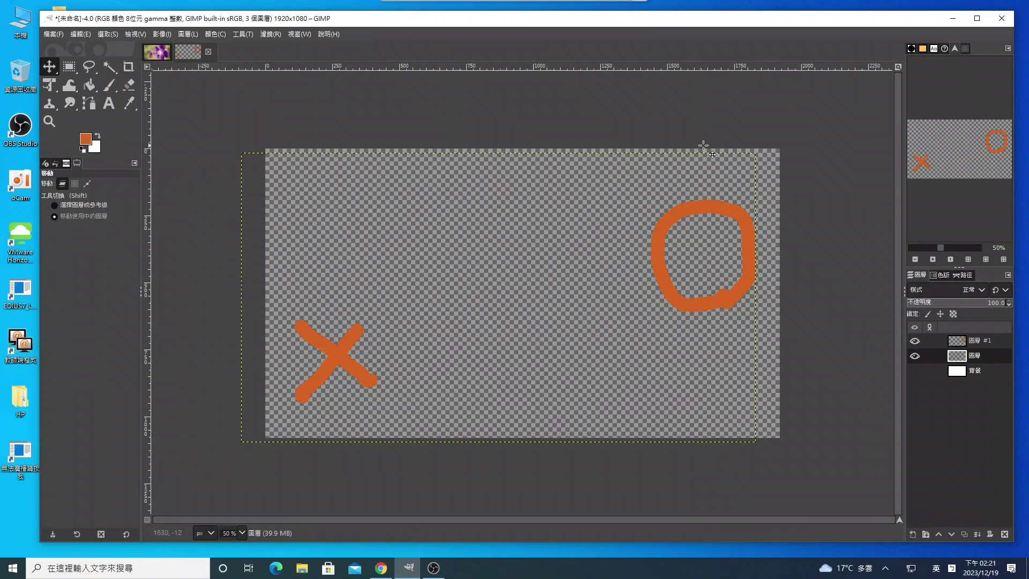
Step: Crop the X layer 圖層 to its content
right_click(367, 378)
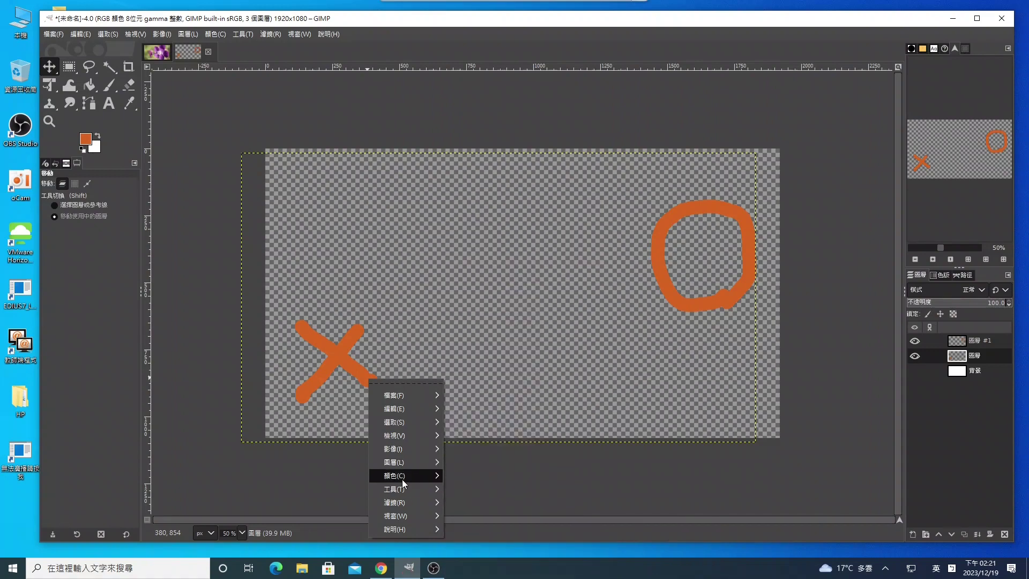
mouse_move(400, 462)
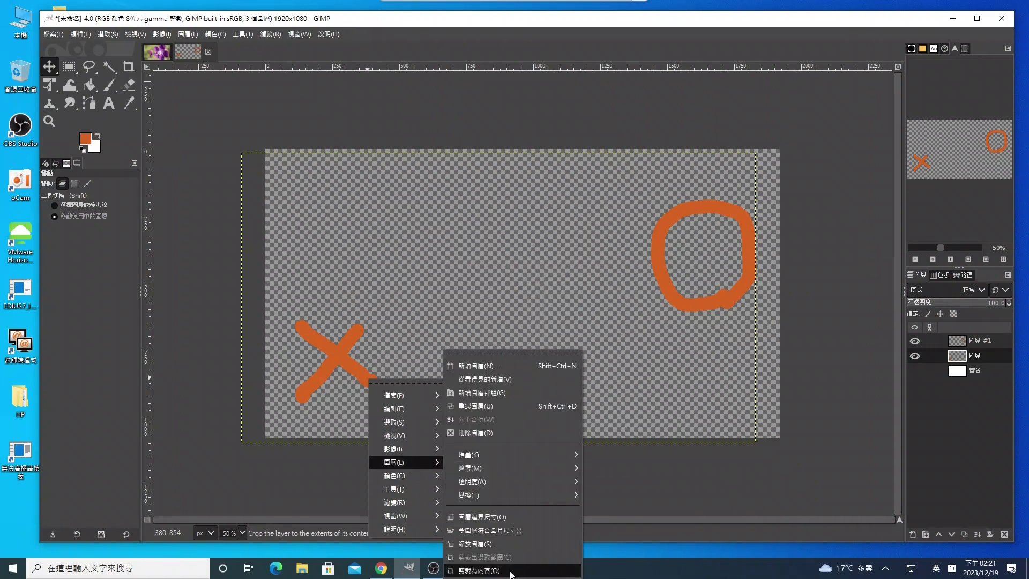
left_click(510, 571)
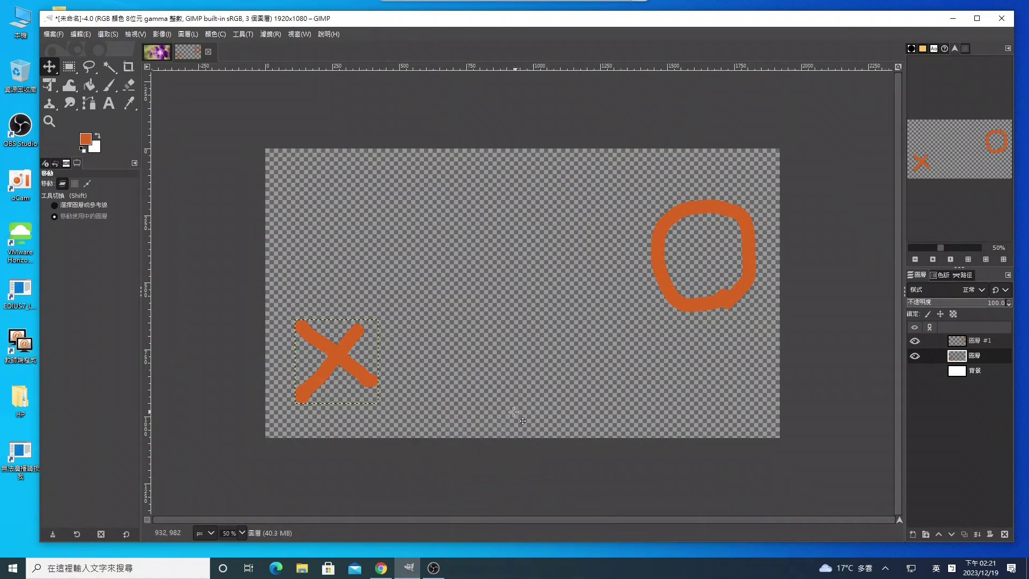
left_click(948, 343)
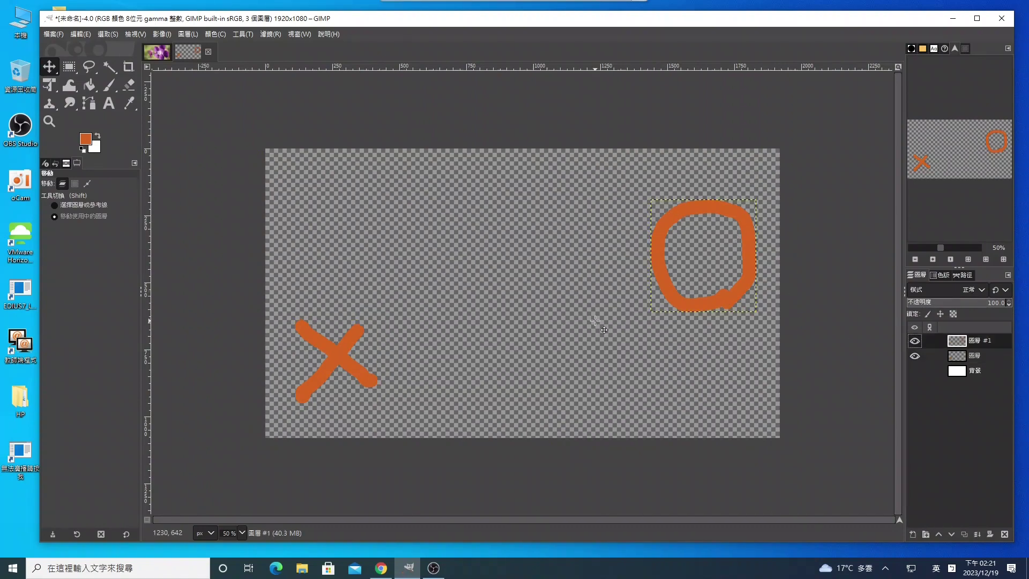
left_click(952, 356)
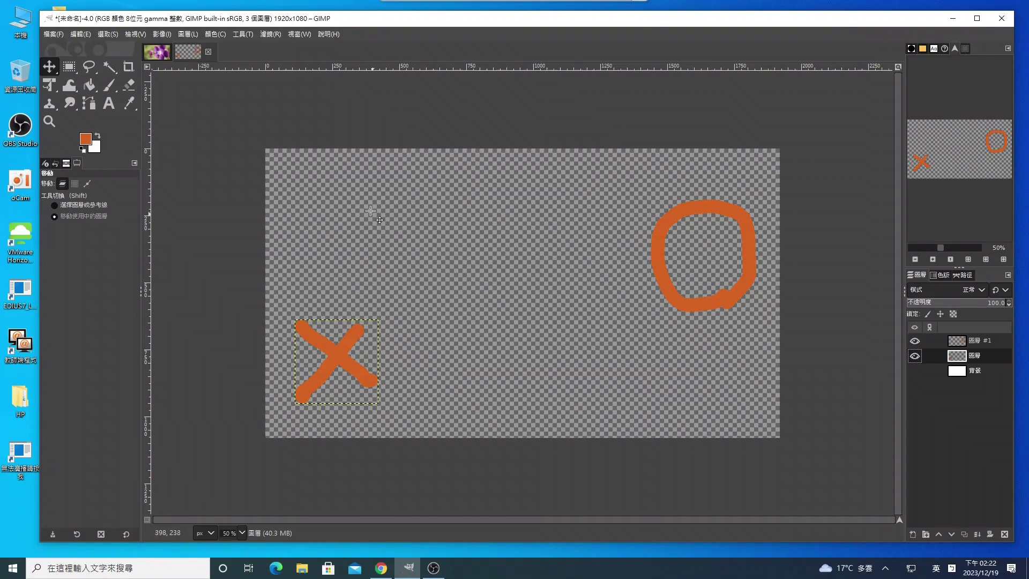
Step: Draw a wide rectangular selection spanning the middle of the canvas
left_click(69, 67)
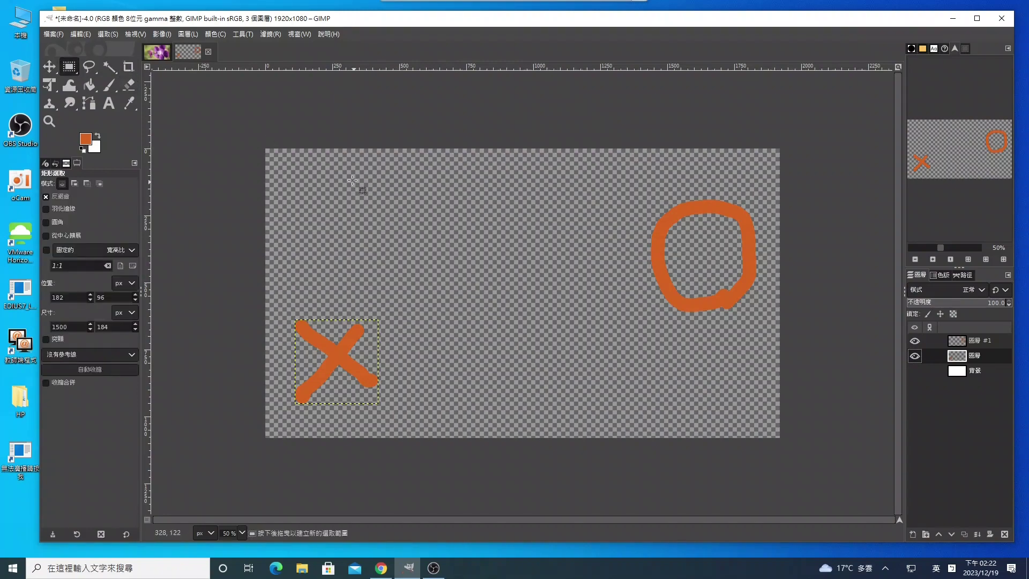
left_click_drag(314, 167, 630, 194)
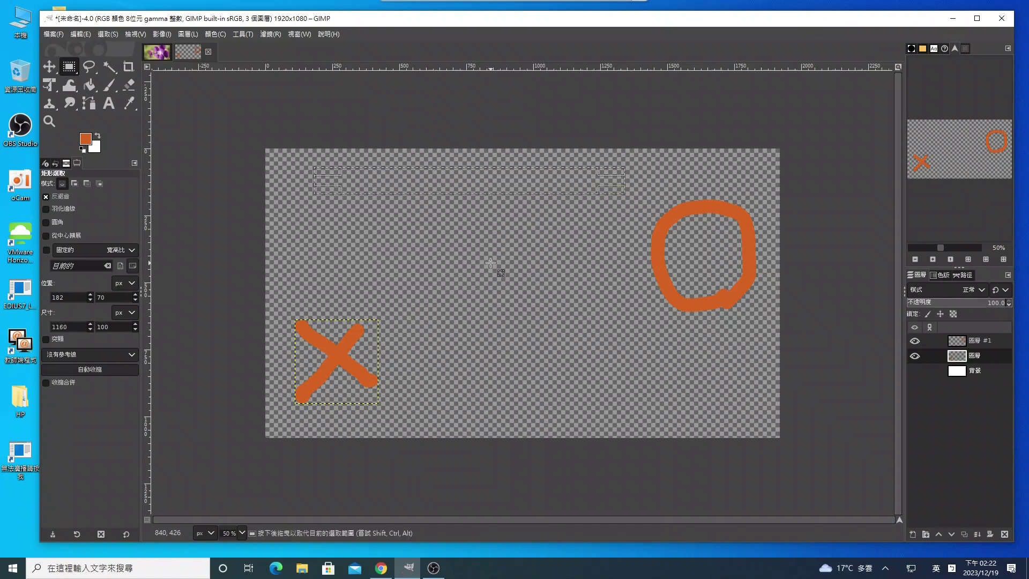
left_click_drag(464, 179, 506, 252)
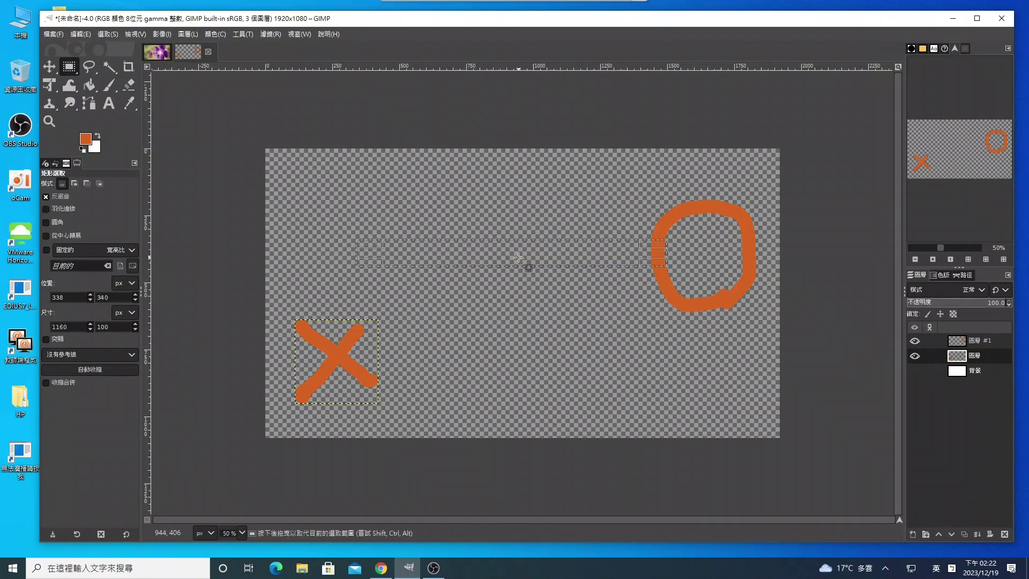
left_click_drag(528, 271, 529, 307)
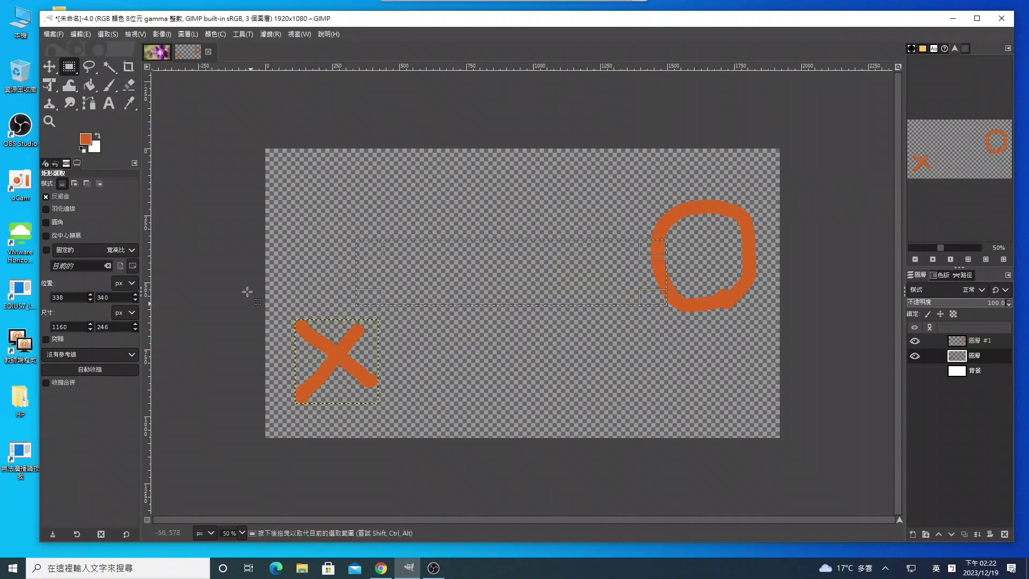
key("Return")
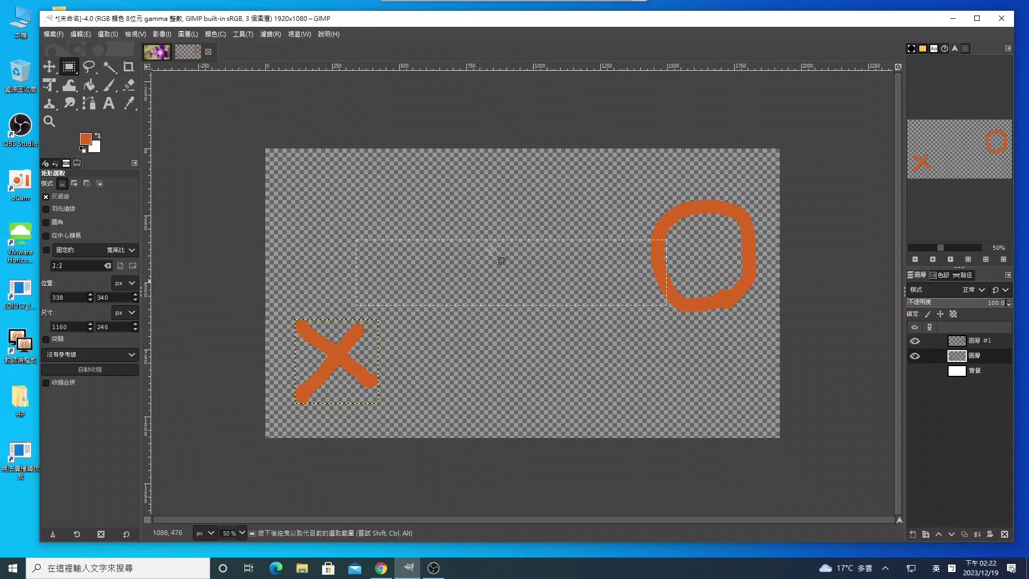
mouse_move(50, 67)
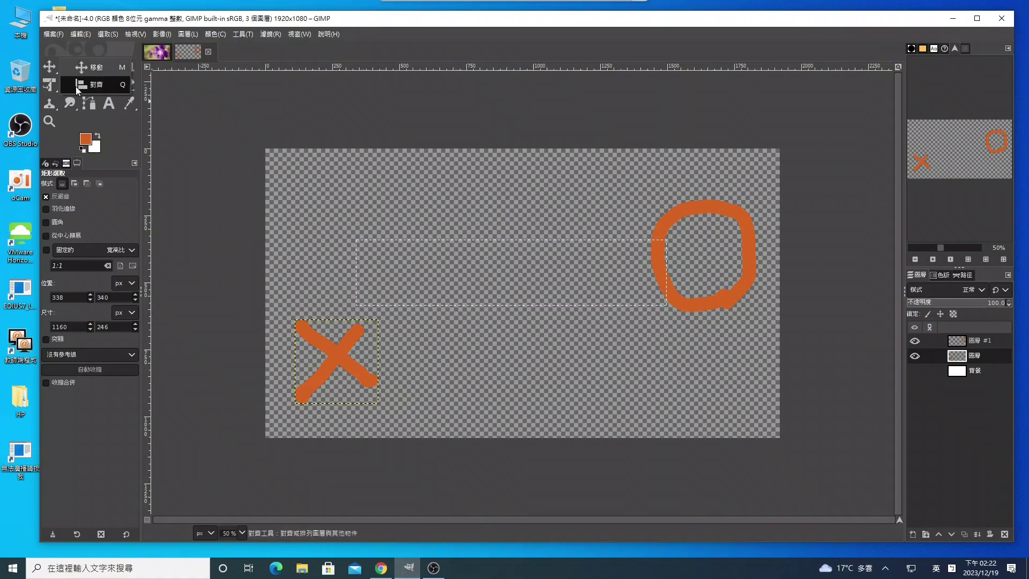
Step: Align the tops of the X and O layers to the selection
left_click(78, 84)
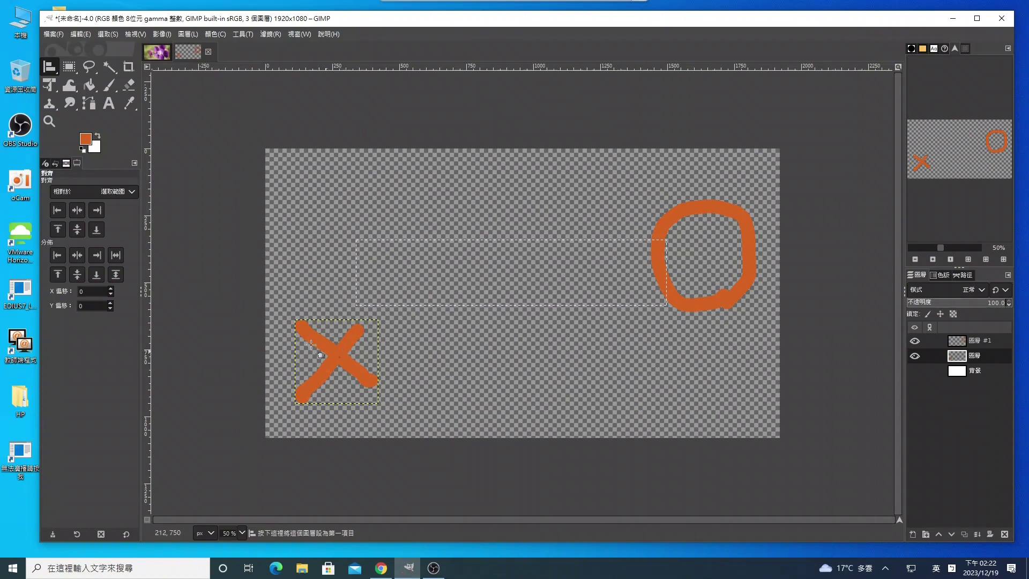
left_click(359, 372)
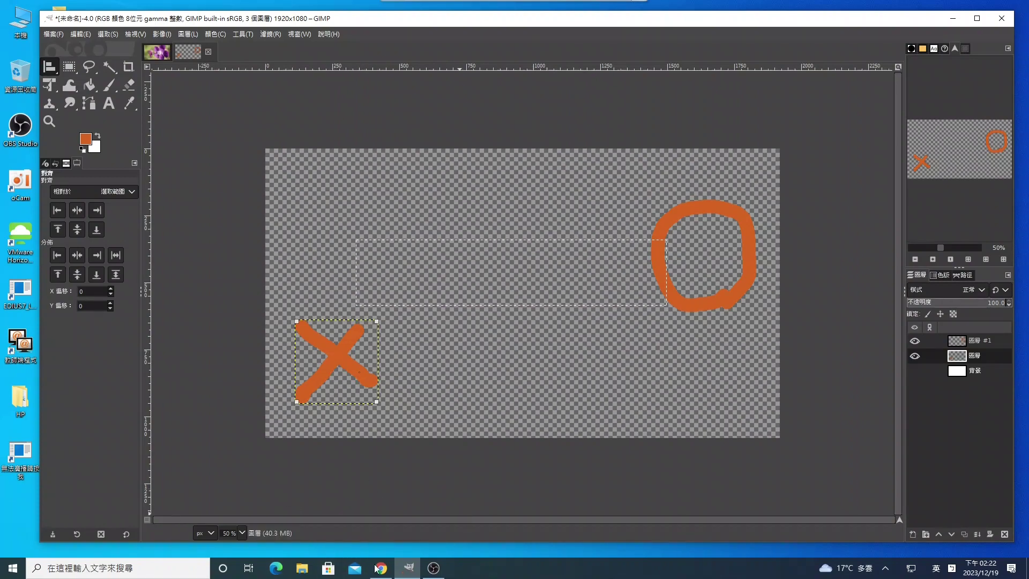
left_click(732, 299, "shift")
left_click(58, 230)
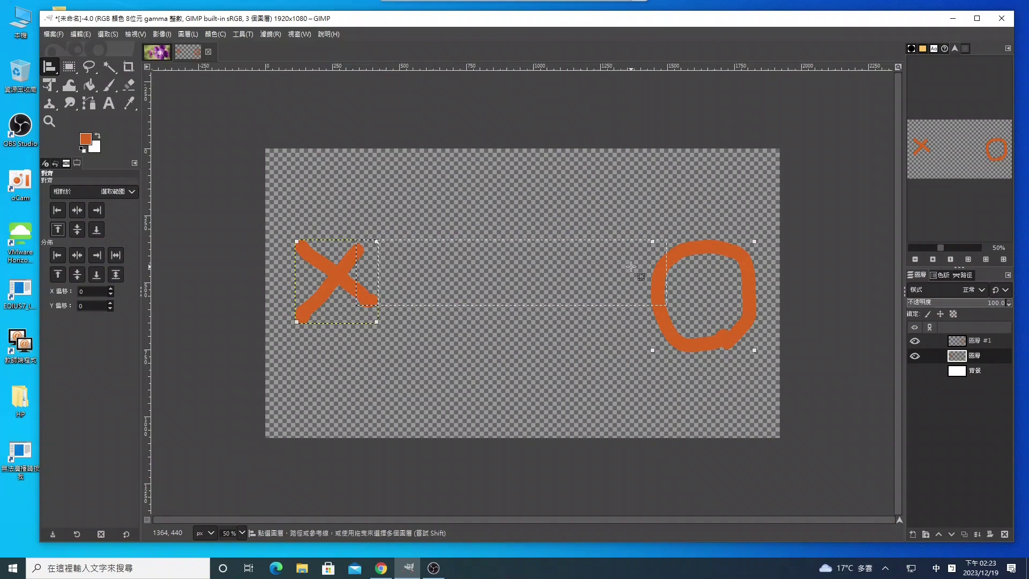
Step: Move the X stroke right and the O stroke left toward it
left_click(86, 68)
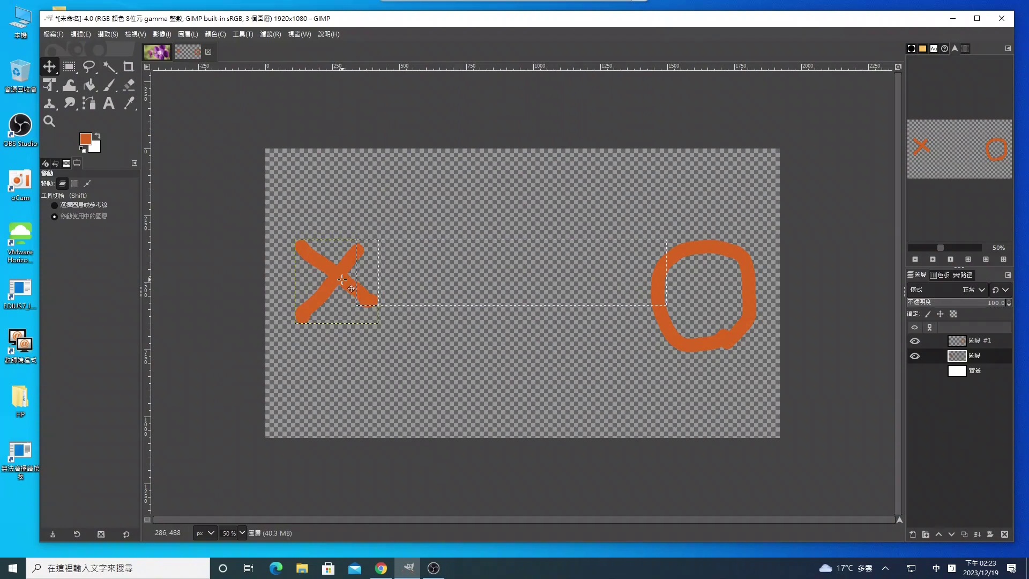
left_click_drag(342, 279, 449, 281)
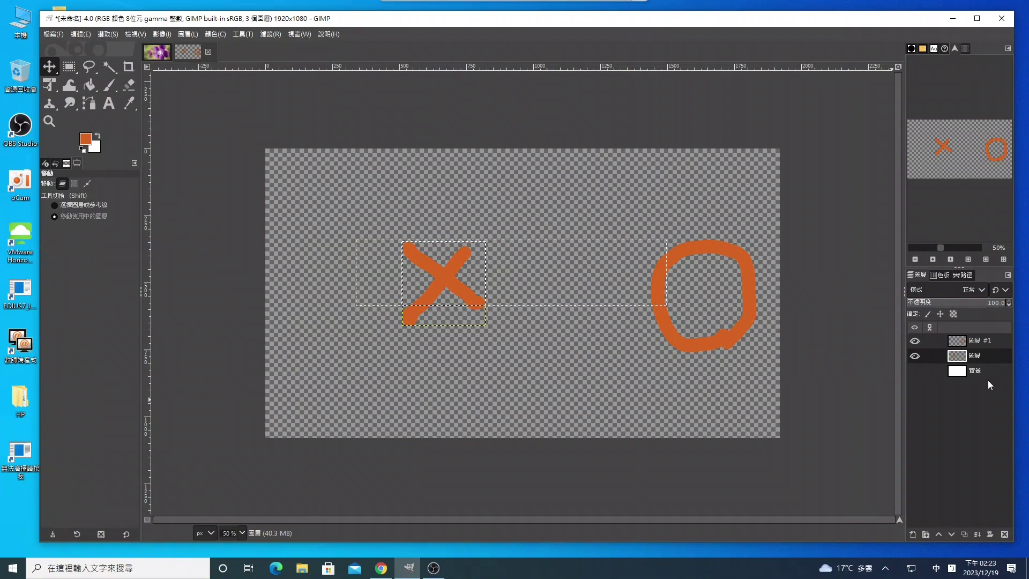
left_click(970, 340)
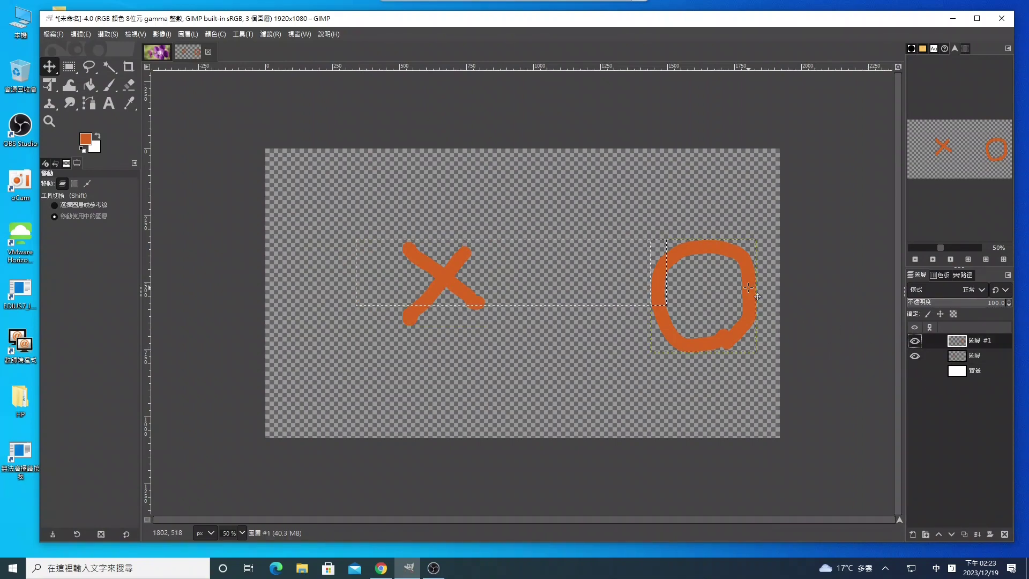
mouse_move(745, 288)
left_mouse_down()
mouse_move(639, 289)
mouse_move(634, 324)
left_mouse_up()
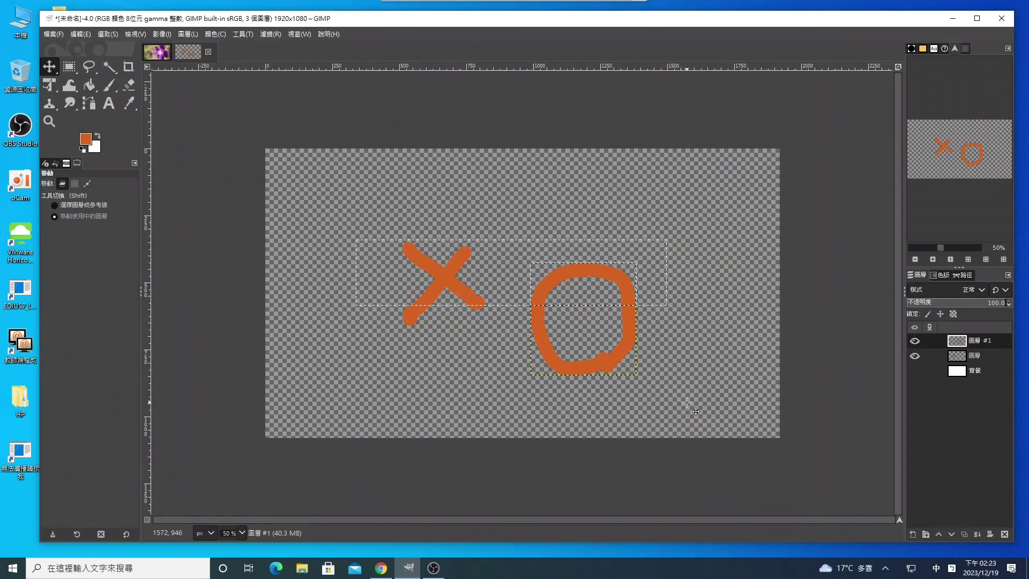
Step: Clear the selection and move the O and X up side by side near the top
left_click(107, 31)
left_click(113, 65)
left_click_drag(611, 276, 614, 195)
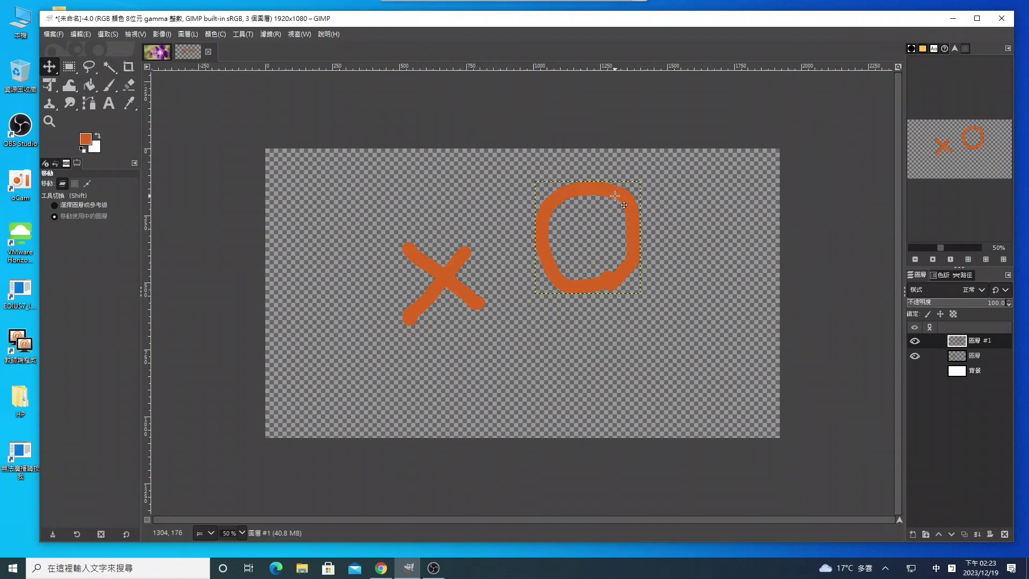
left_click(974, 355)
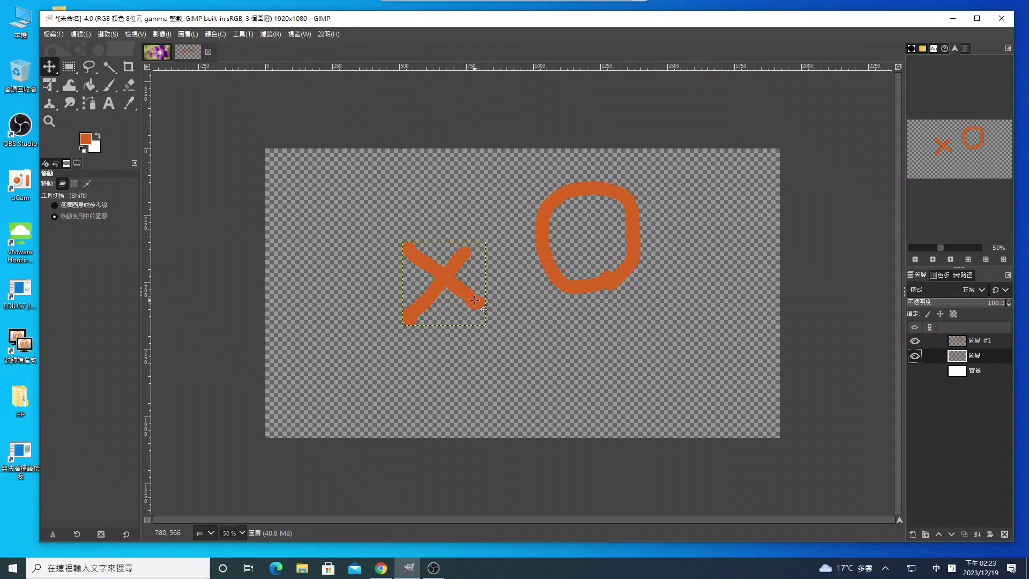
left_click_drag(476, 299, 504, 219)
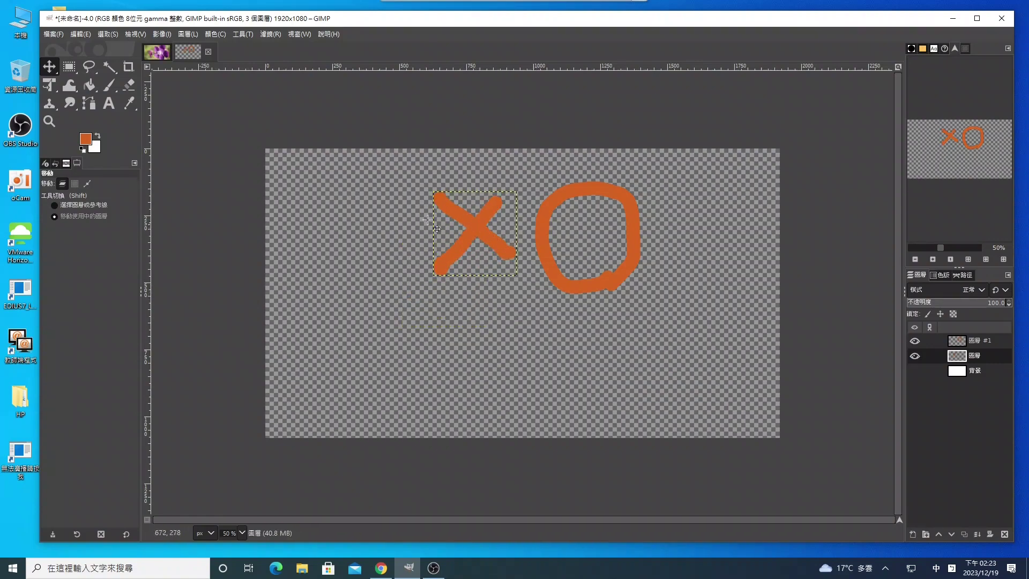
Step: Use the Align tool with alignment relative to the First item
left_click(50, 67)
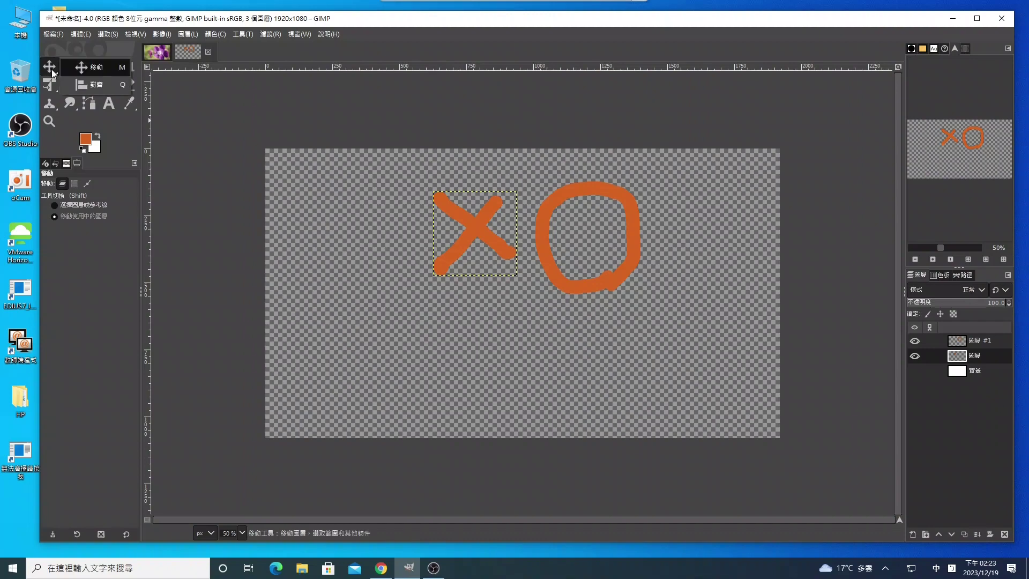
left_click(85, 87)
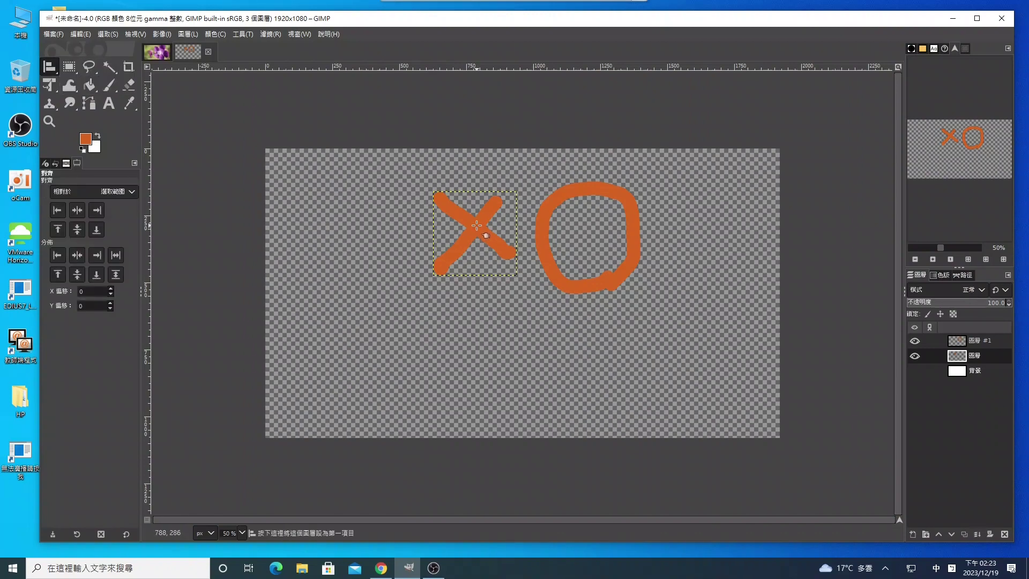
left_click(127, 191)
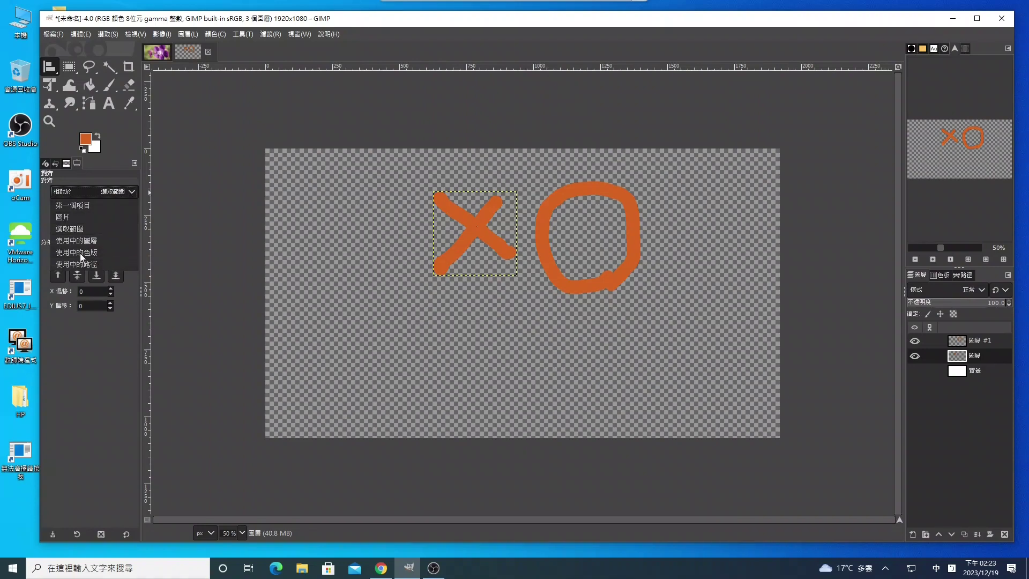
left_click(88, 205)
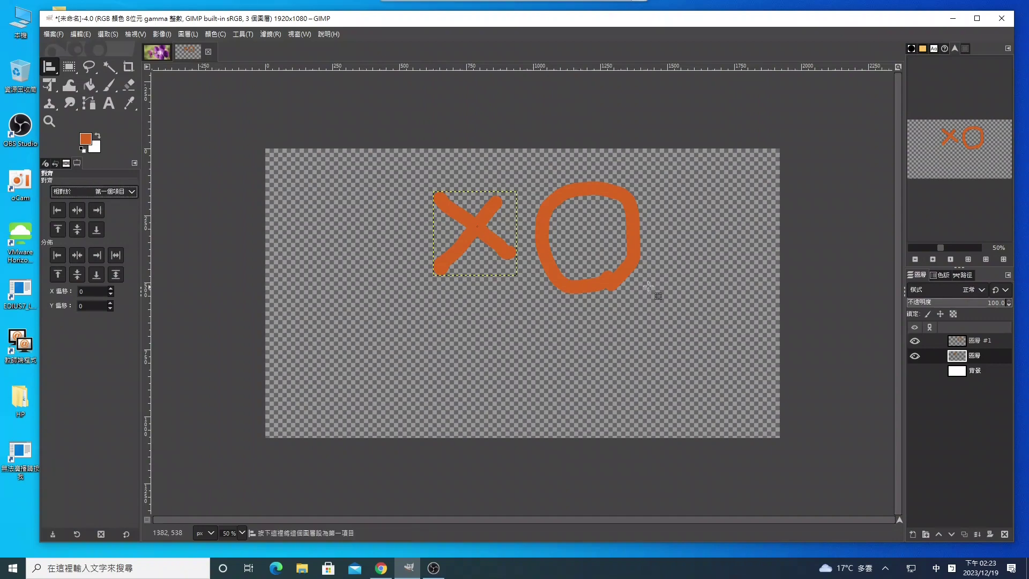
Step: Pick the O then the X and align the X's top edge to the O's
left_click(625, 192)
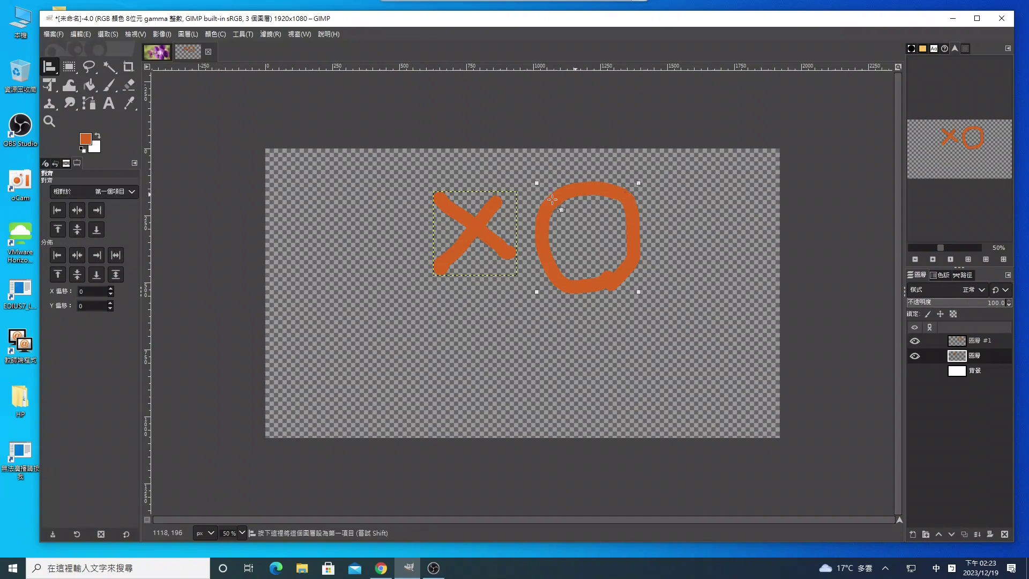
left_click(493, 234, "shift")
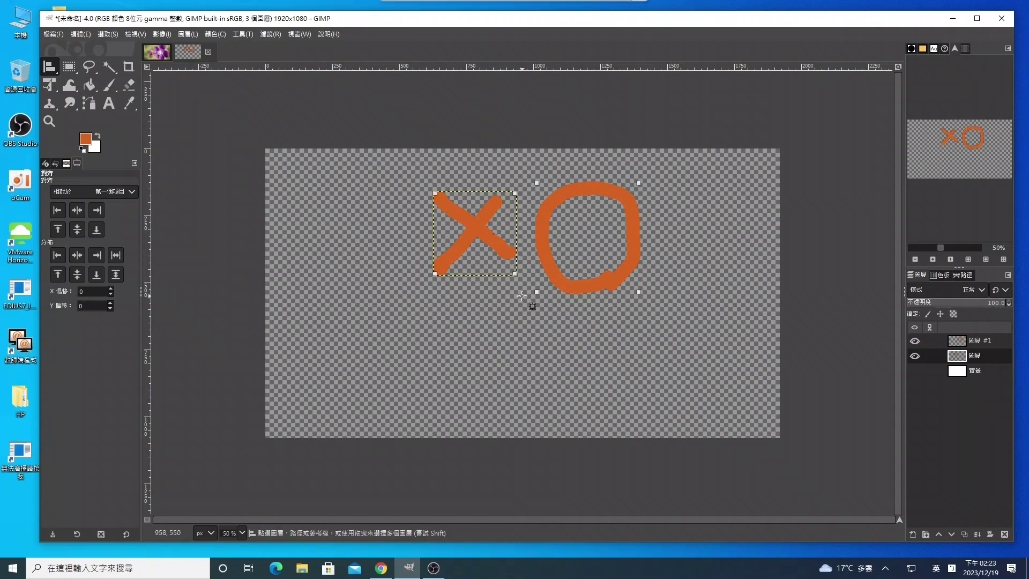
left_click(96, 230)
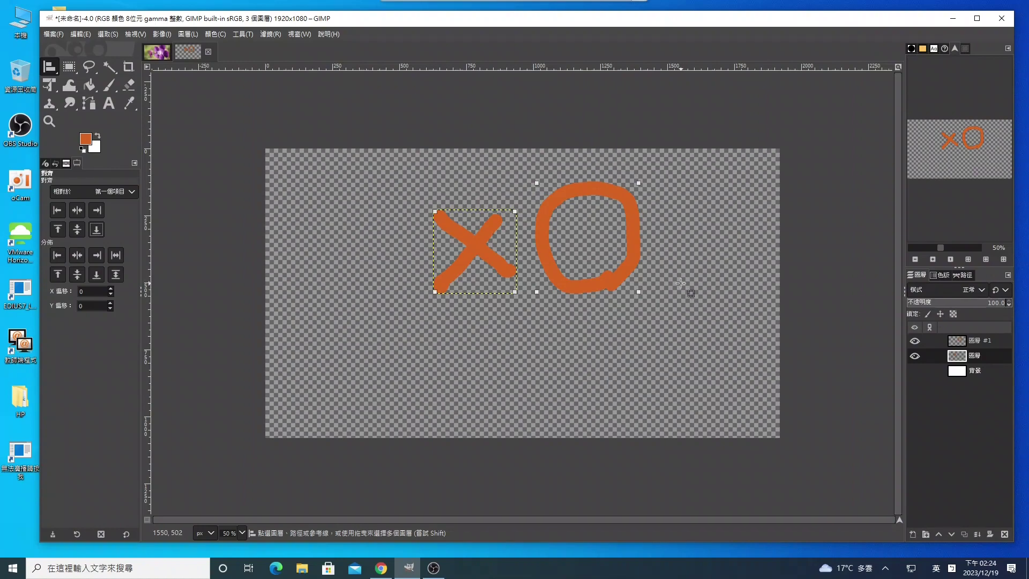
left_click(57, 229)
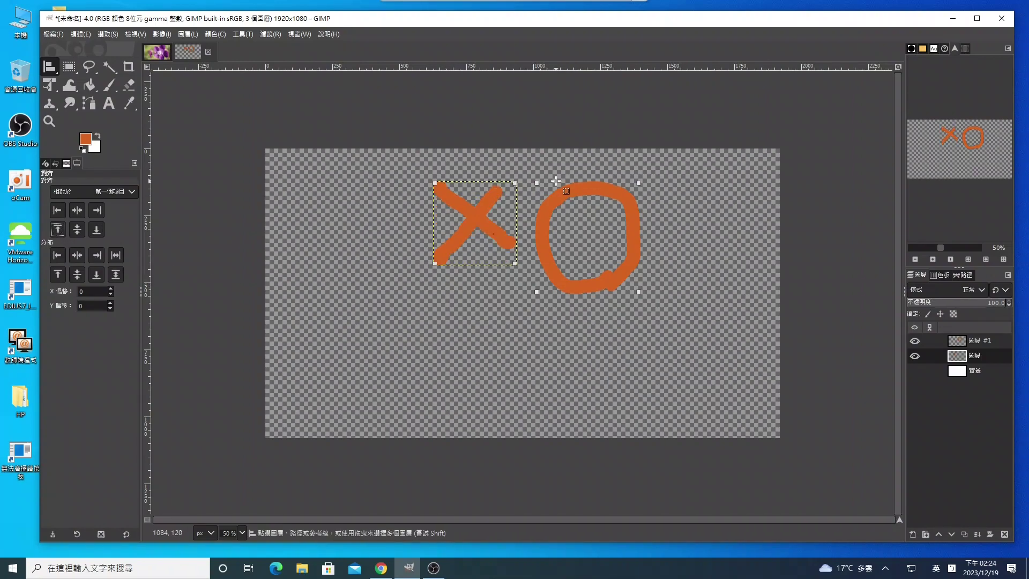
Step: Clear the align targets and make the white Background layer visible
left_click(329, 111)
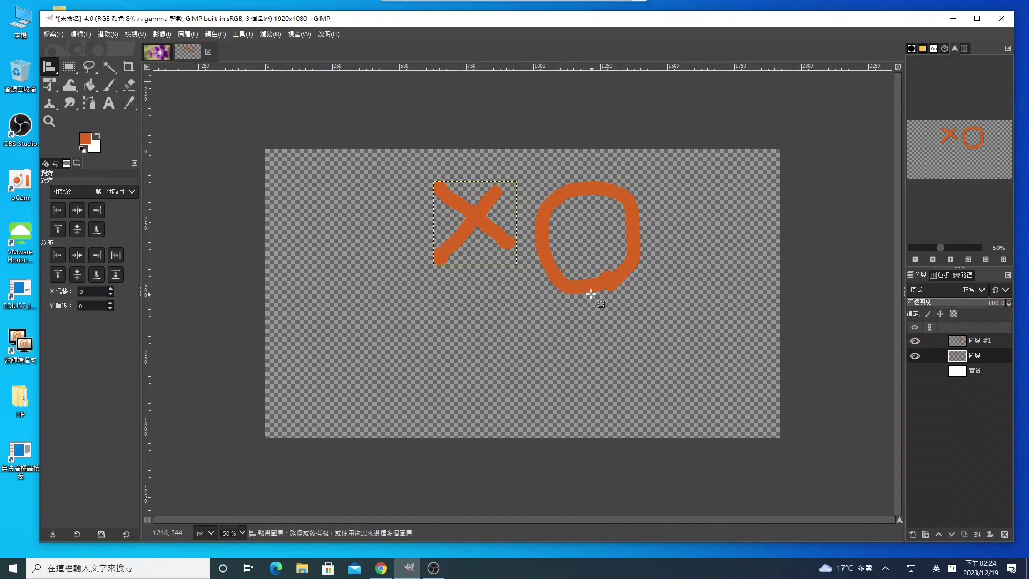
left_click(915, 370)
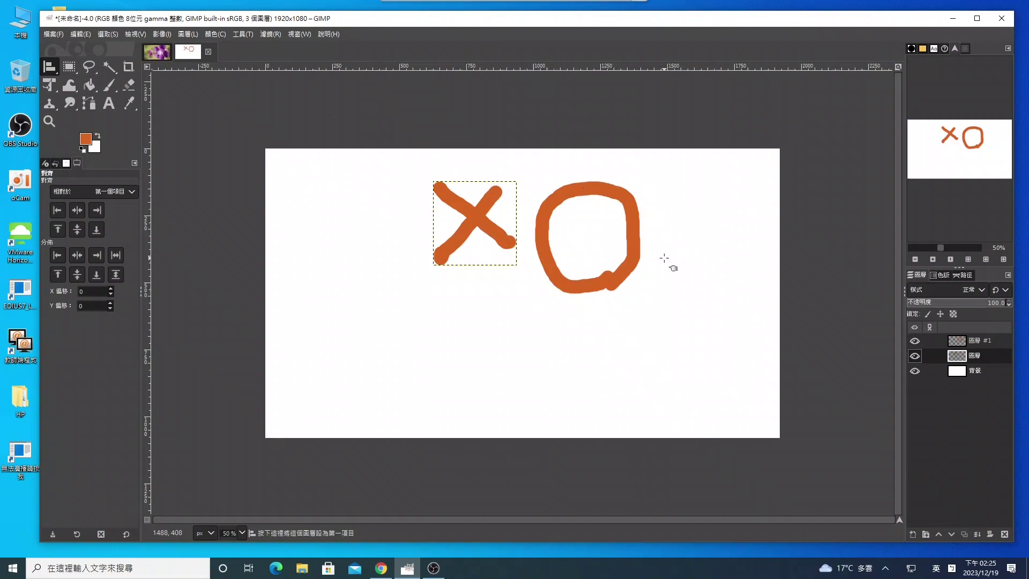
Step: Import the building photo from Desktop > 新增資料夾 as a layer, keeping its profile
left_click(303, 571)
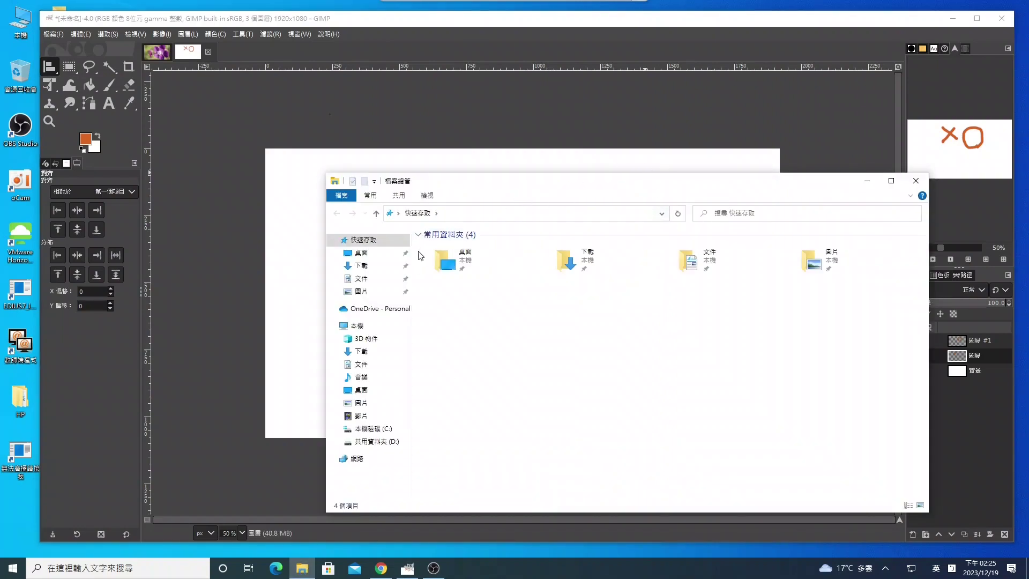
mouse_move(369, 309)
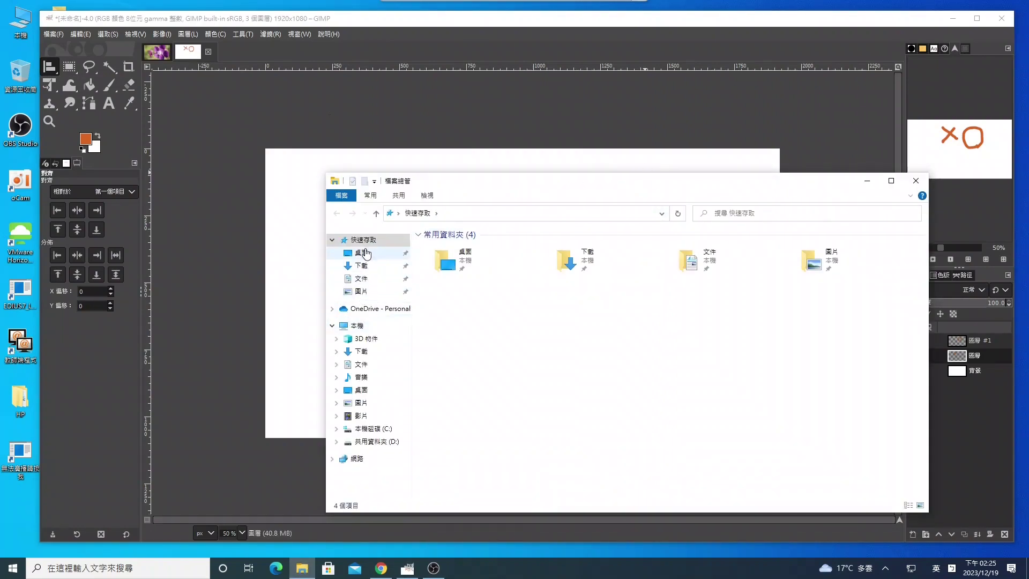
left_click(360, 253)
double_click(446, 259)
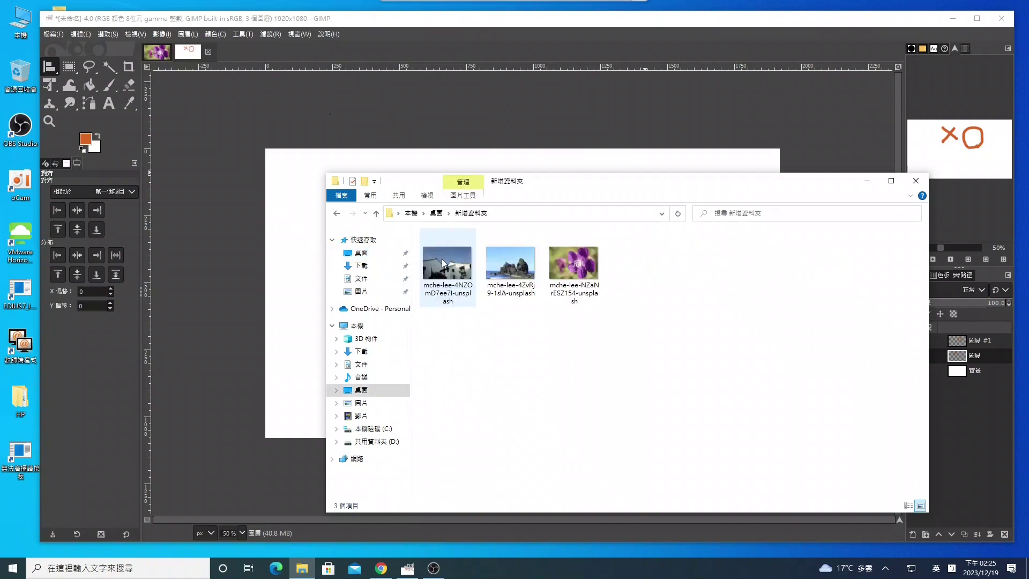
left_click_drag(513, 187, 774, 207)
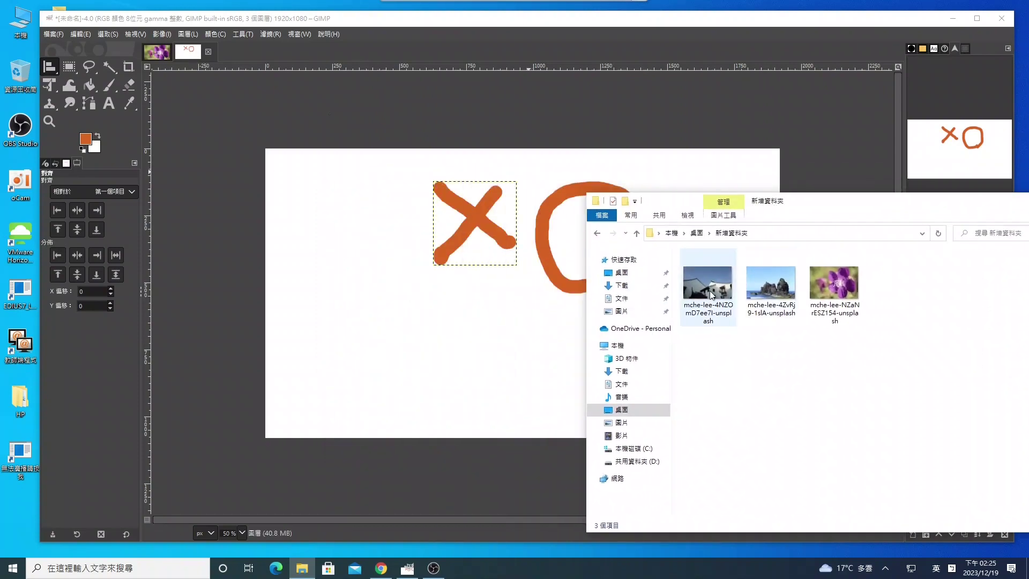
left_click_drag(707, 284, 467, 305)
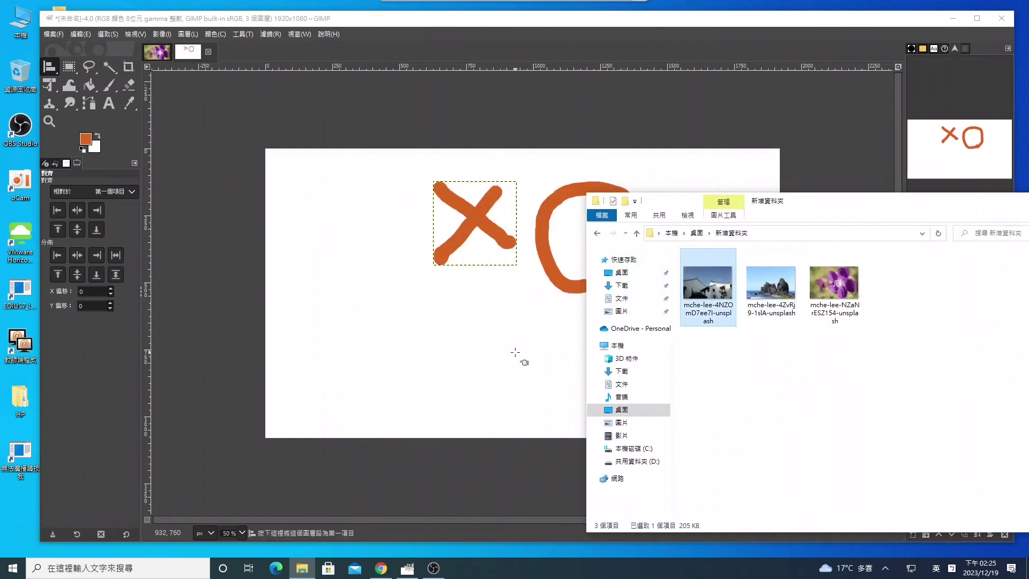
left_click_drag(512, 351, 512, 351)
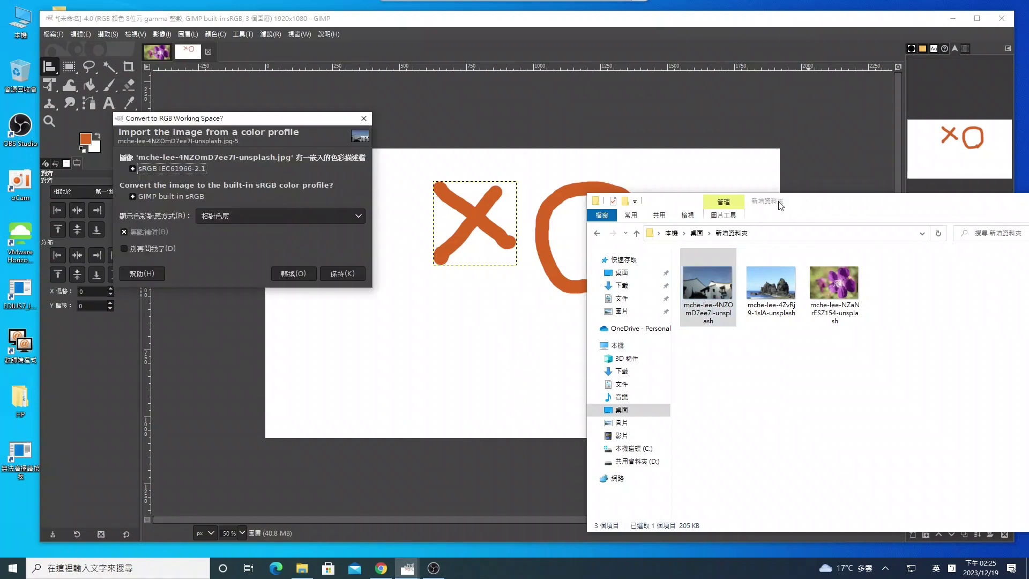
left_click(325, 273)
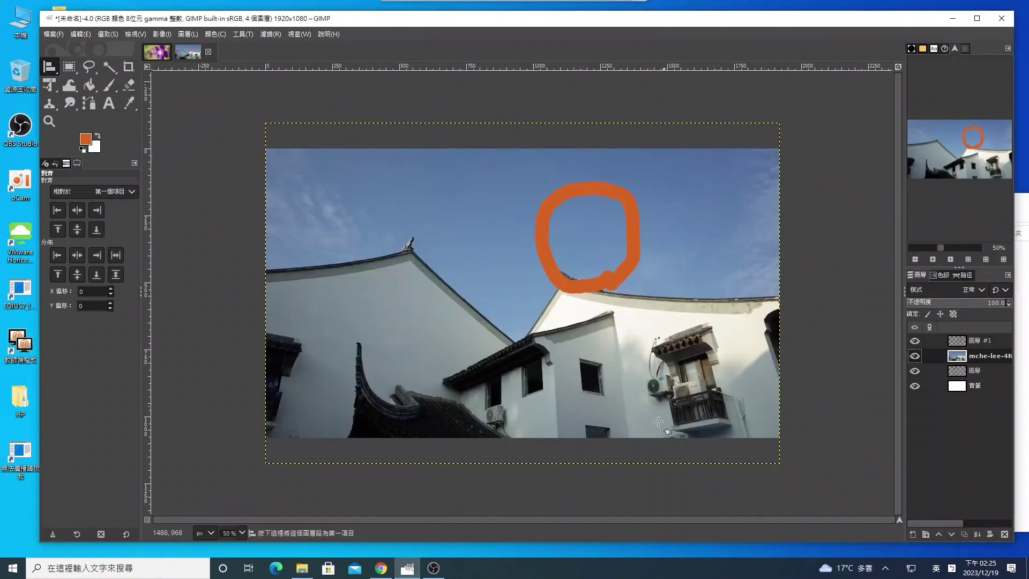
Step: Import the seascape and purple flower photos as layers, then move the O layer beneath them
left_click(303, 573)
left_click_drag(763, 288, 460, 324)
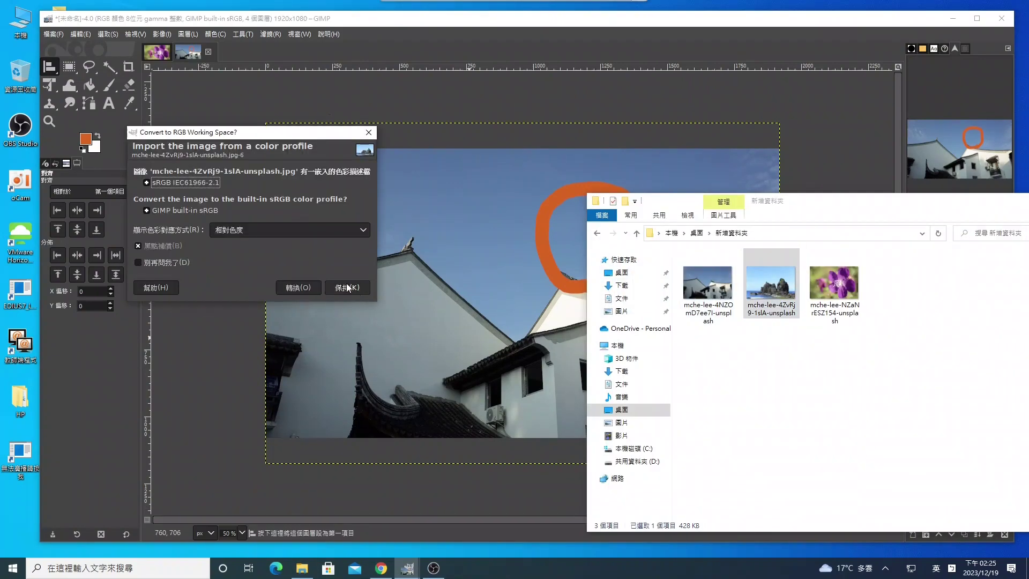
left_click(347, 287)
left_click(303, 569)
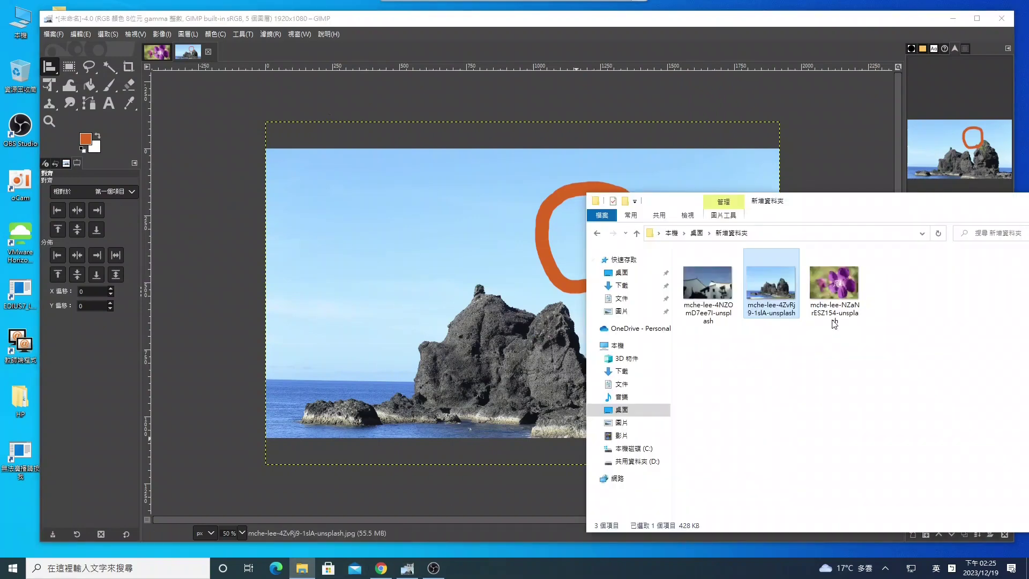
left_click_drag(835, 321, 361, 264)
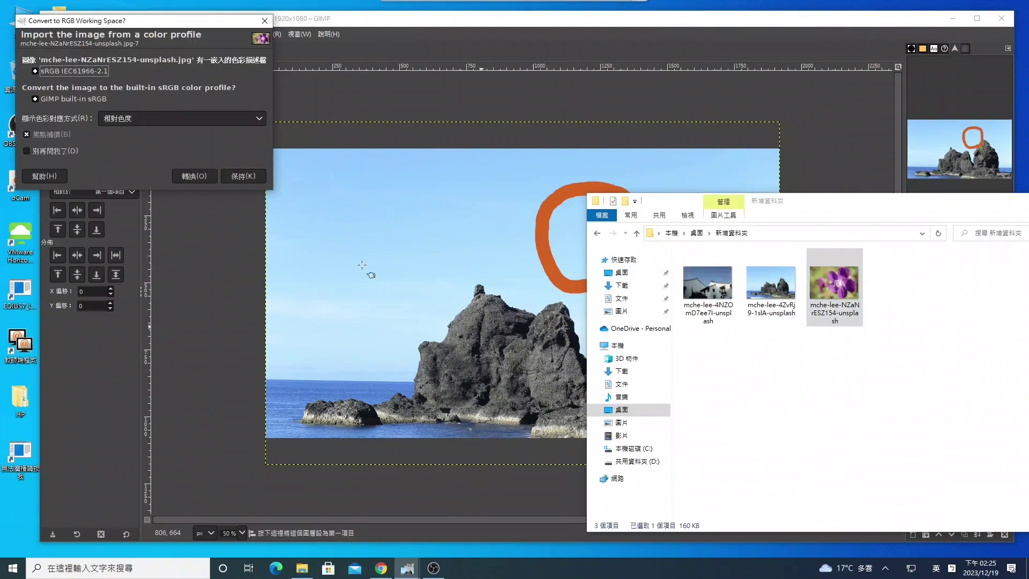
left_click(236, 174)
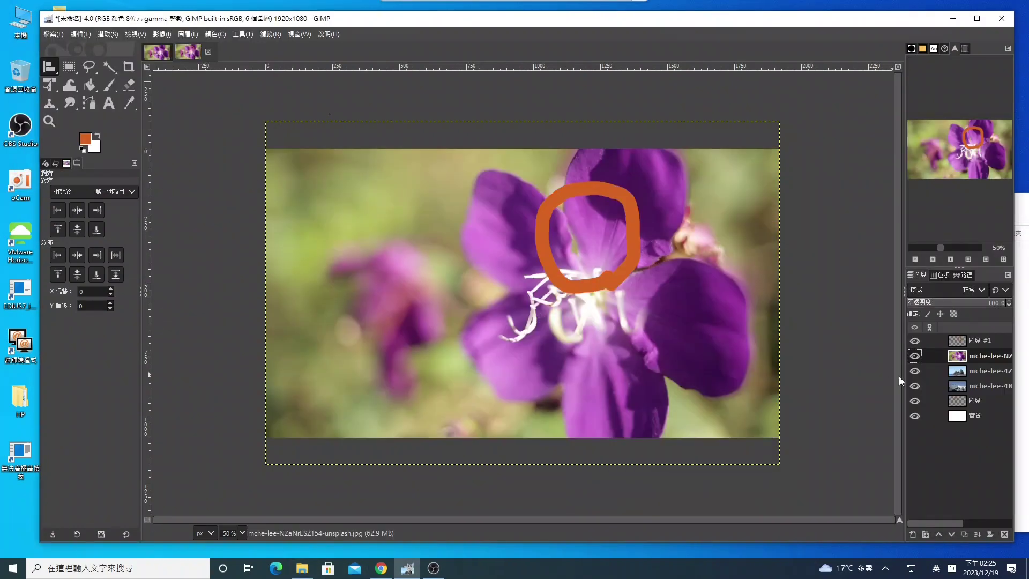
left_click_drag(957, 342, 959, 399)
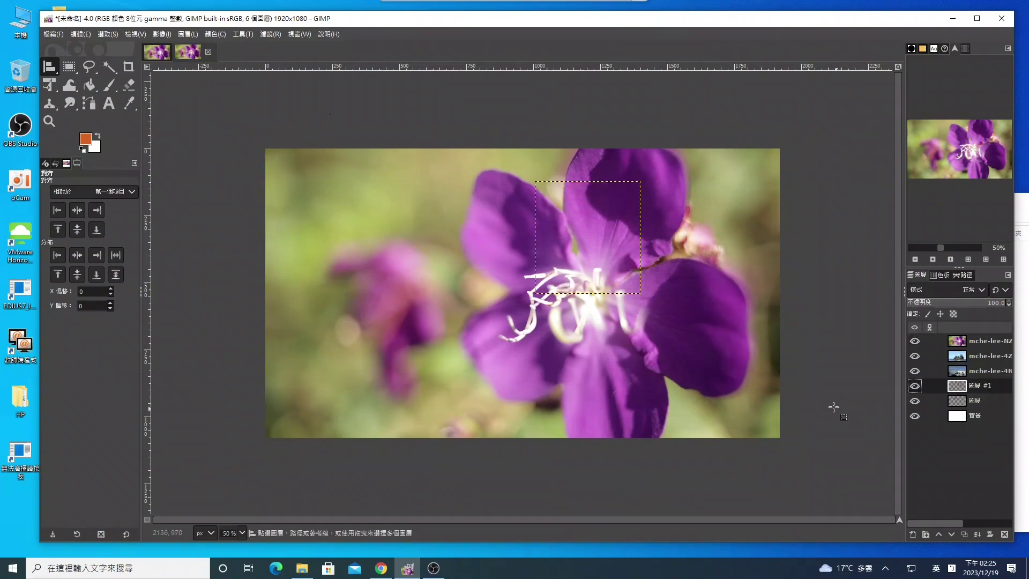
Step: On the flower layer, draw a 1:1 circular selection of 570×570 over the flower's centre
left_click(956, 342)
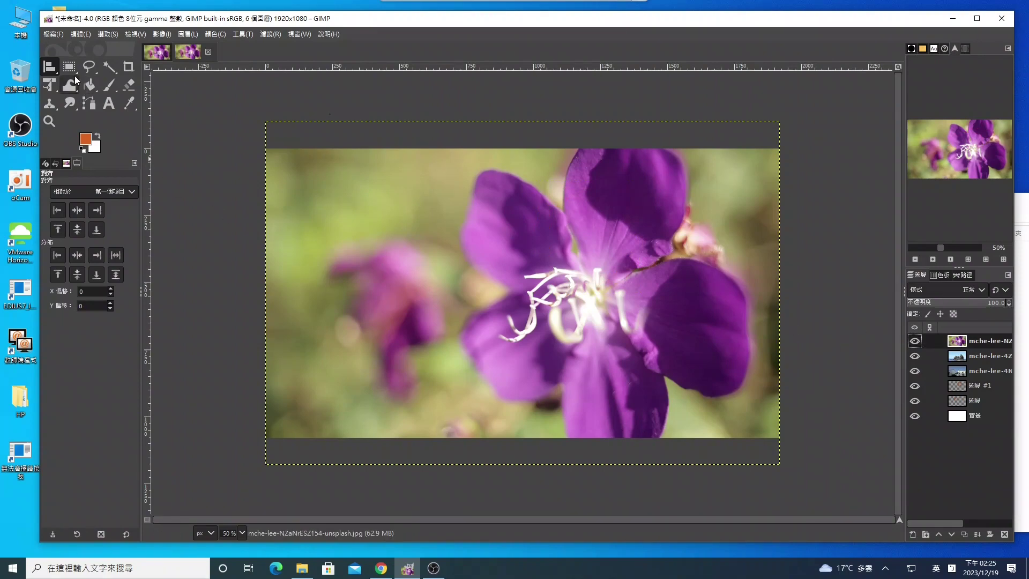
mouse_move(69, 66)
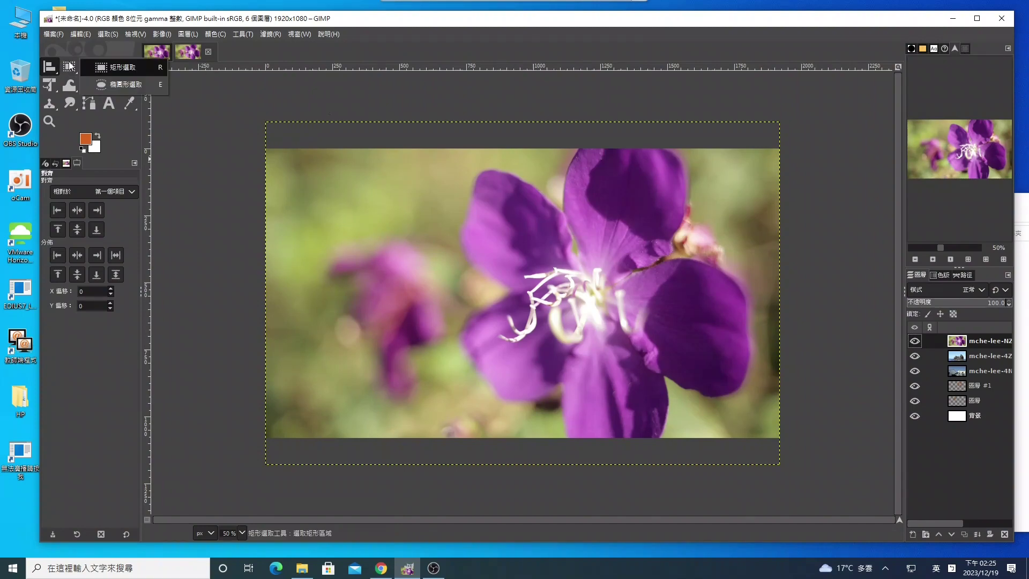
left_click(121, 85)
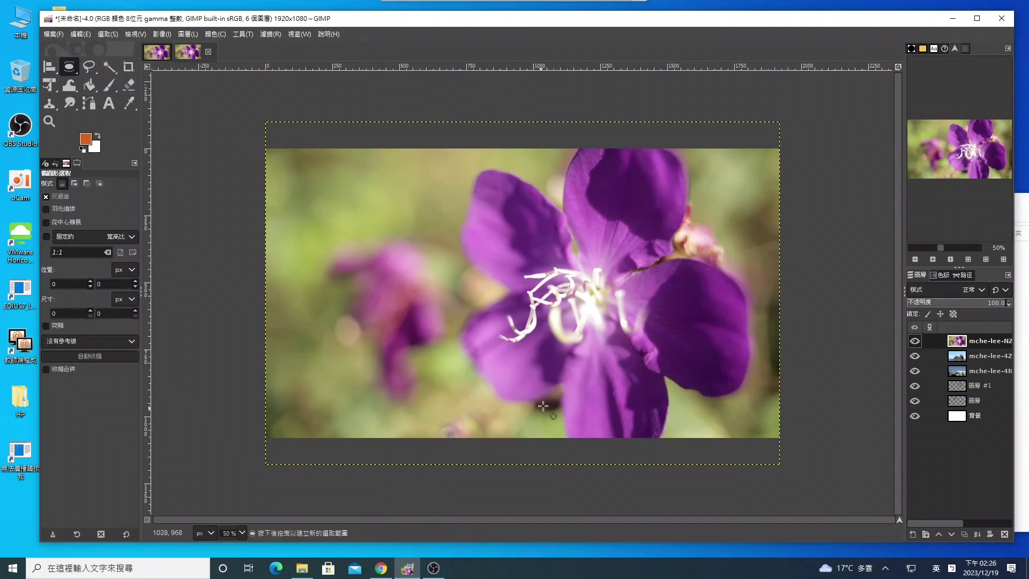
mouse_move(487, 201)
left_mouse_down()
mouse_move(657, 373)
mouse_move(640, 347)
left_mouse_up()
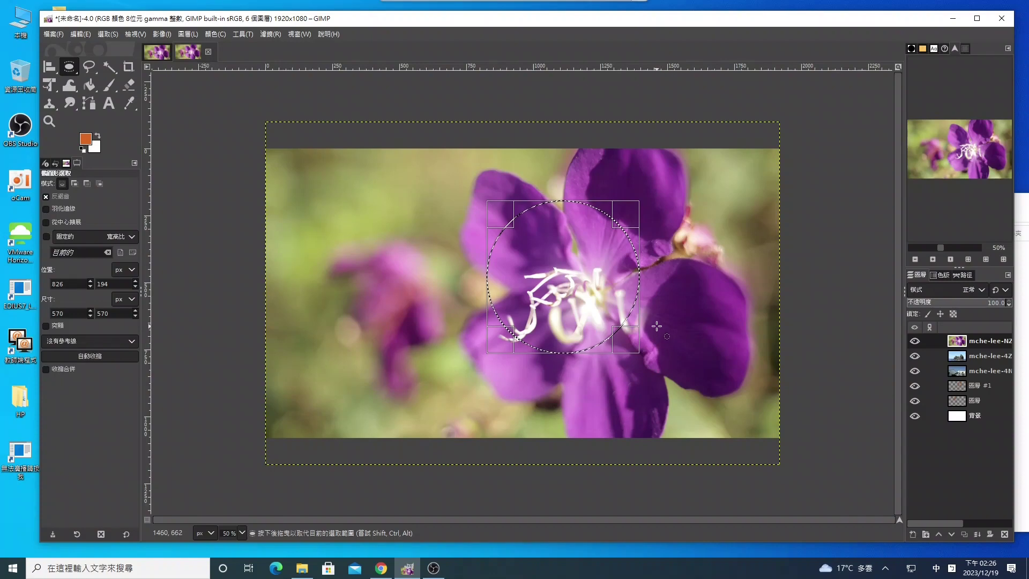
key("Return")
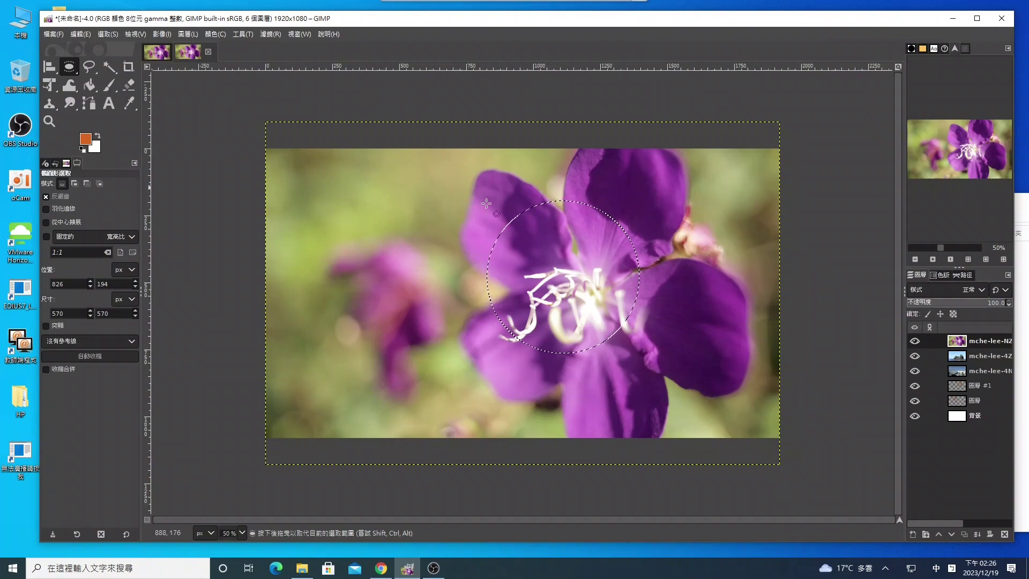
left_click(81, 34)
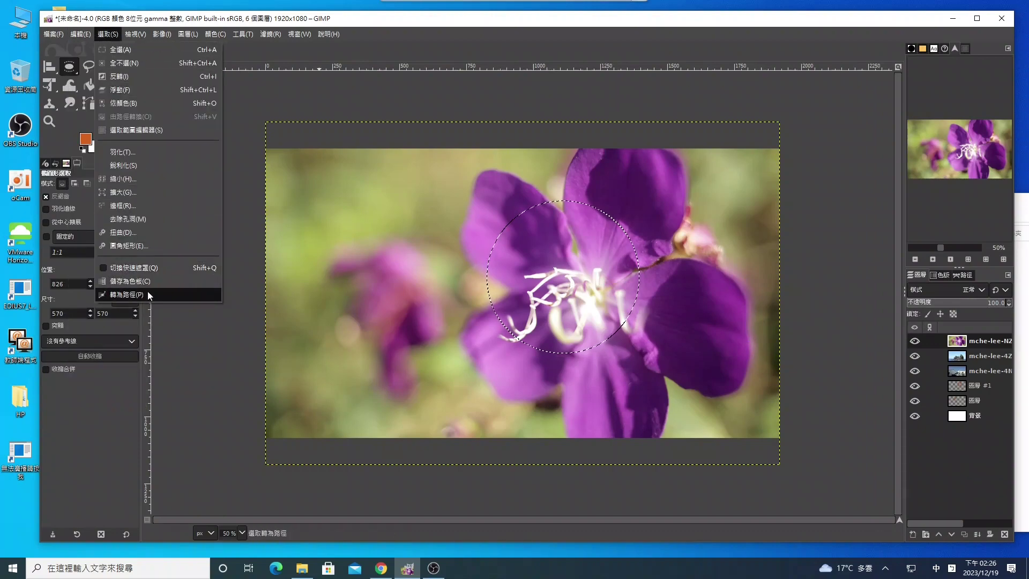
Step: Save the circle selection as a path and crop the flower layer to the selection
left_click(149, 295)
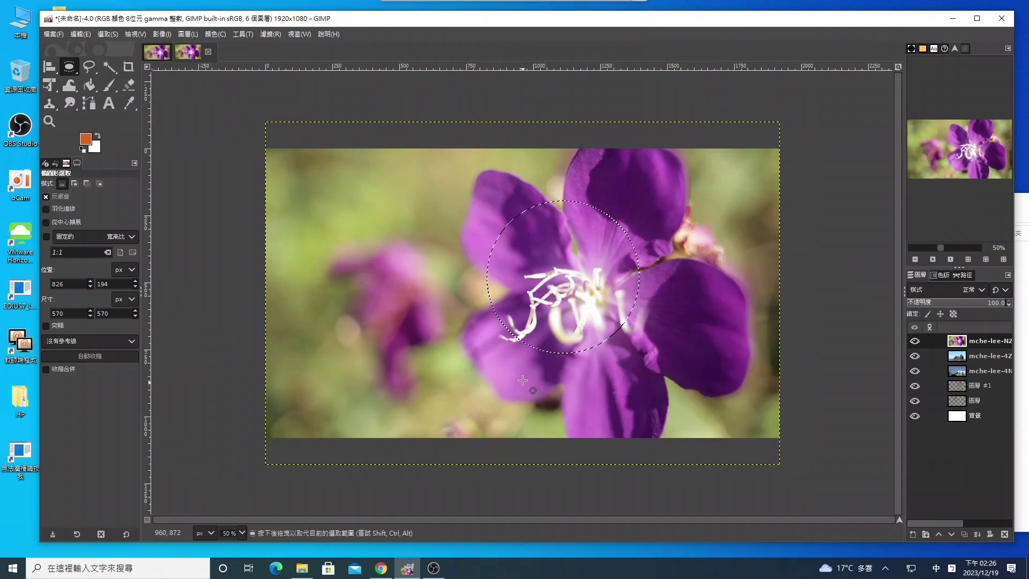
right_click(569, 266)
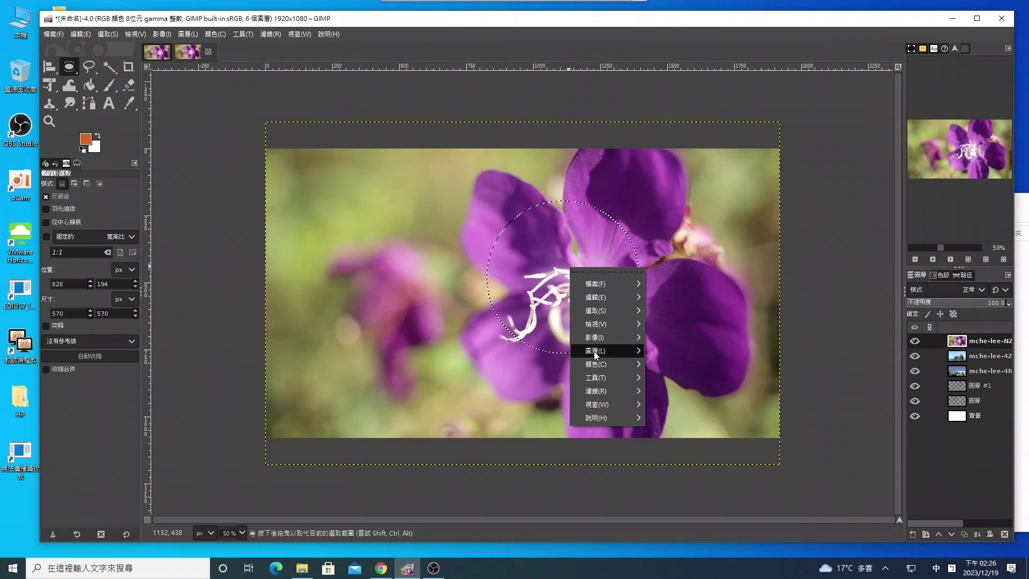
mouse_move(596, 350)
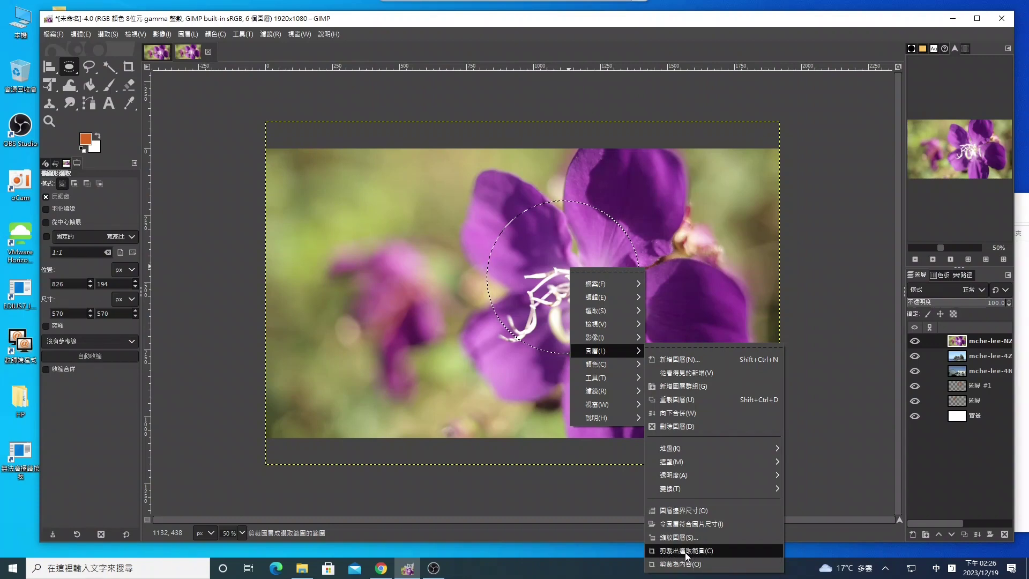
left_click(686, 551)
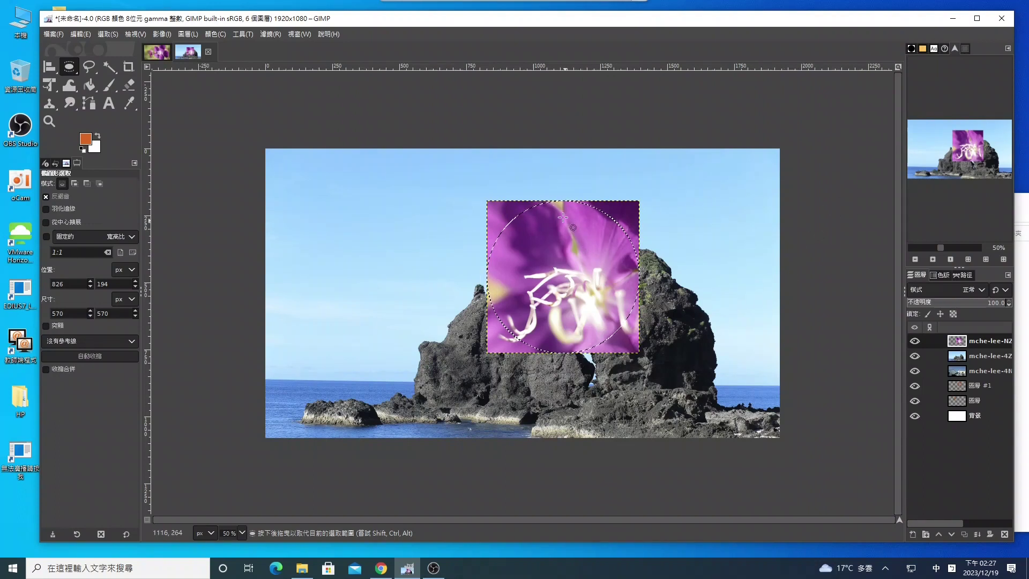
Step: Show the selection mask preview and invert the selection to the area outside the circle
left_click(965, 49)
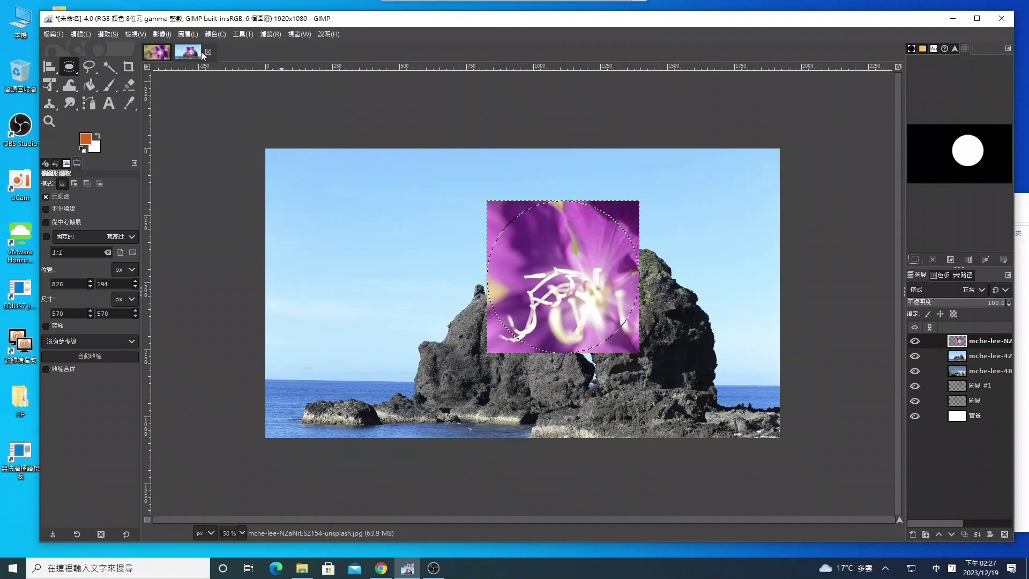
left_click(106, 35)
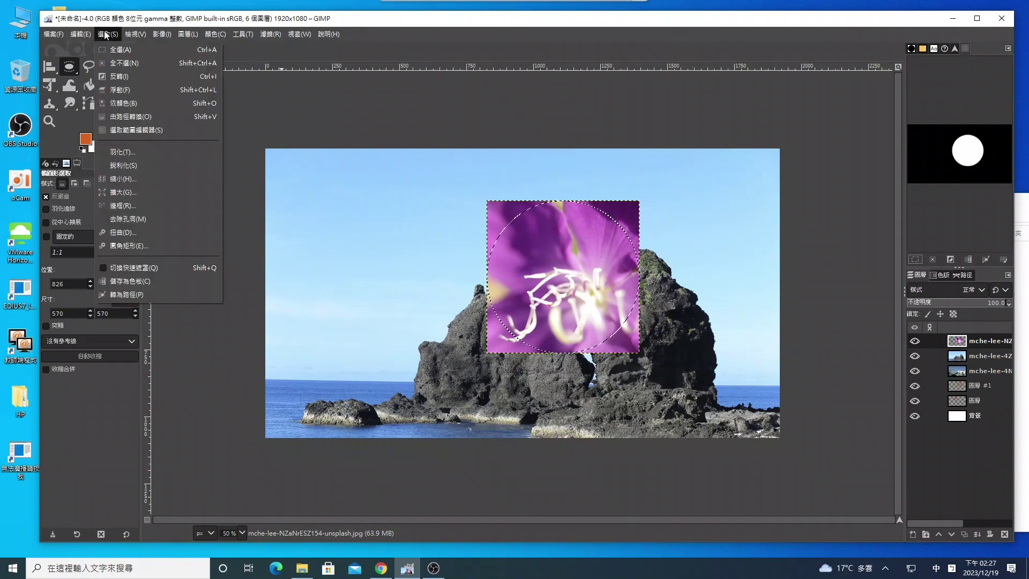
left_click(120, 76)
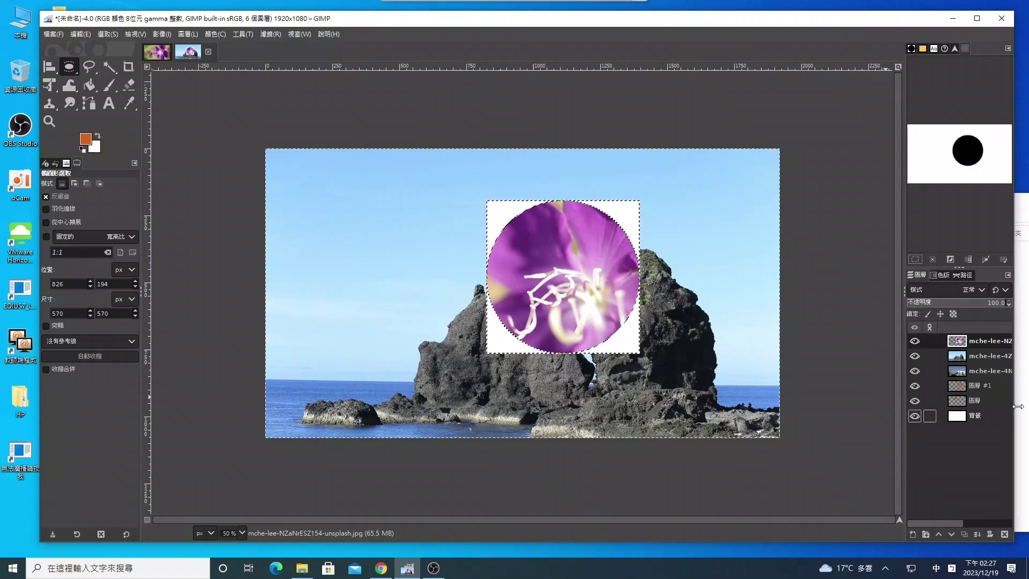
Step: Add an alpha channel to the flower layer, hide it, and make the rock layer active
right_click(957, 345)
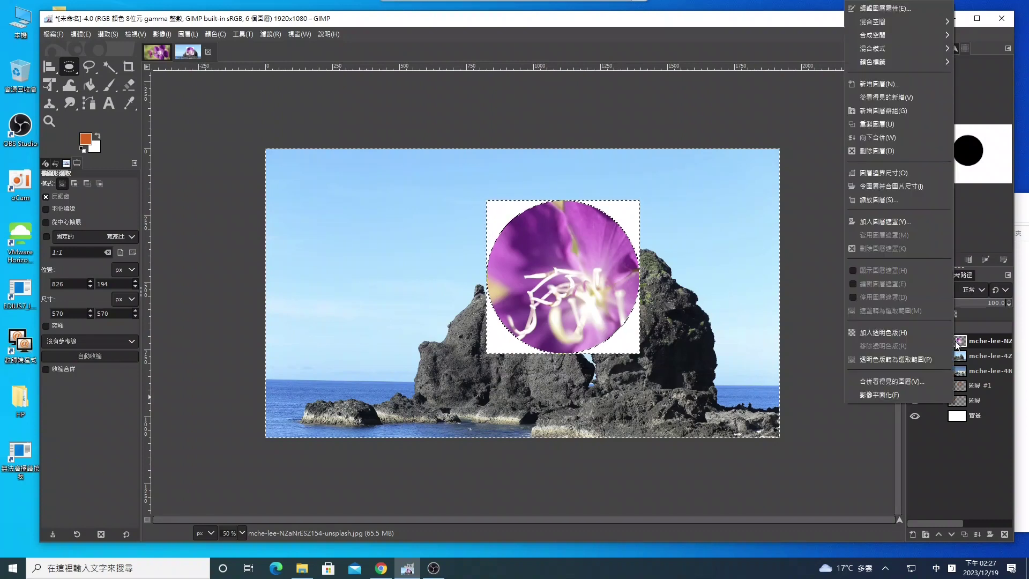
left_click(871, 330)
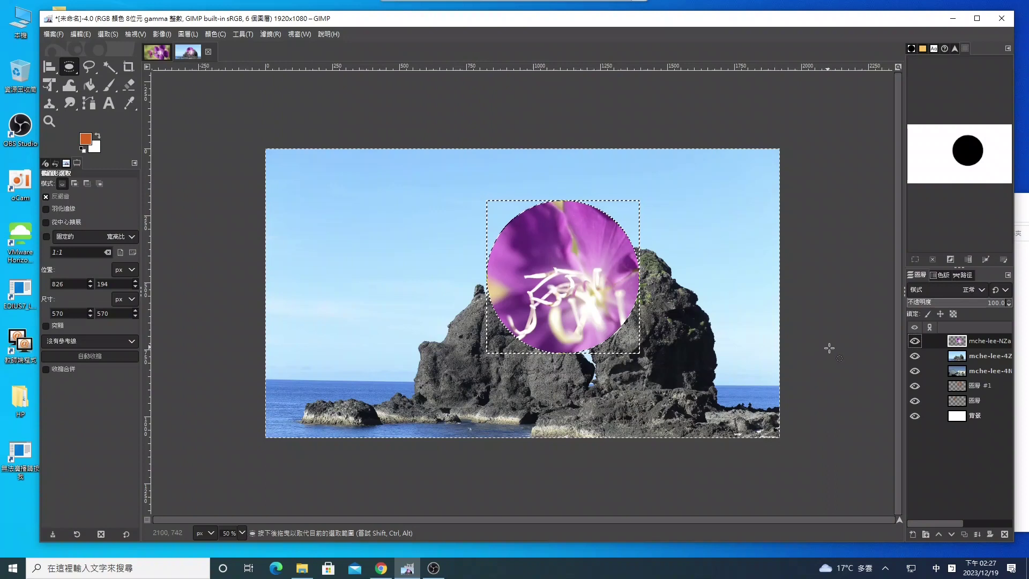
left_click(961, 358)
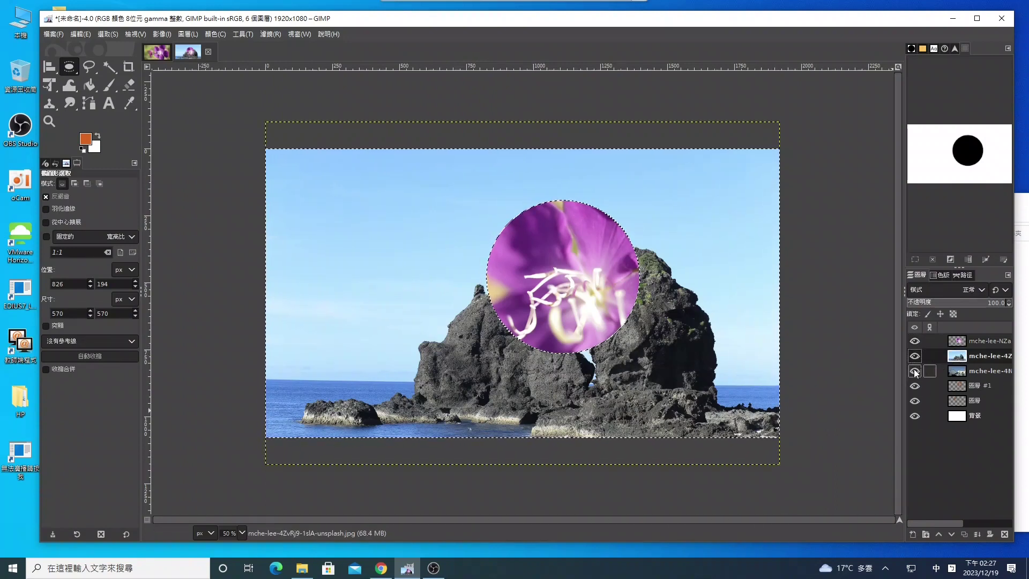
left_click(915, 340)
key("m")
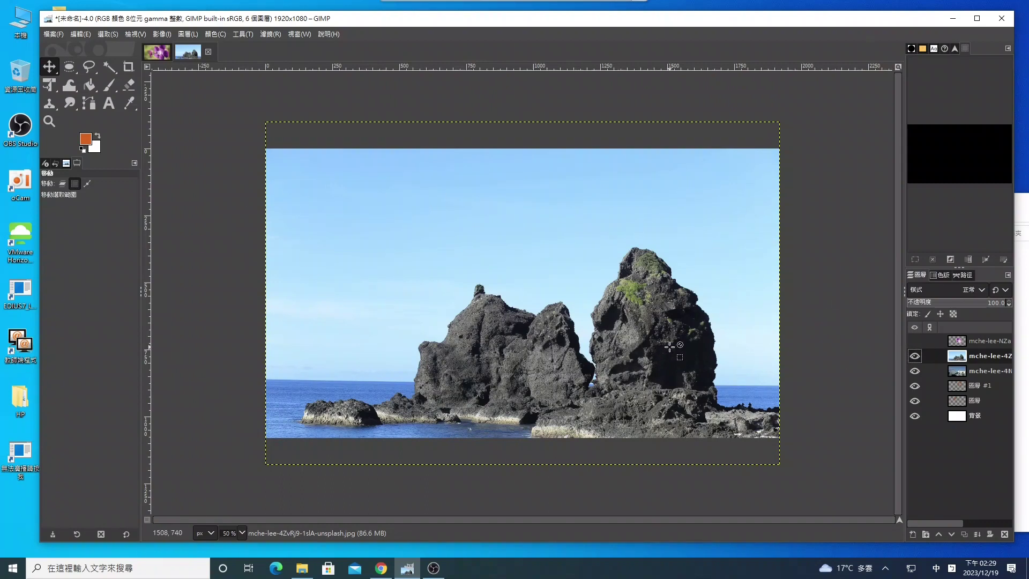
Step: Turn the saved circle path back into a selection and set the Move tool to layers
left_click(966, 275)
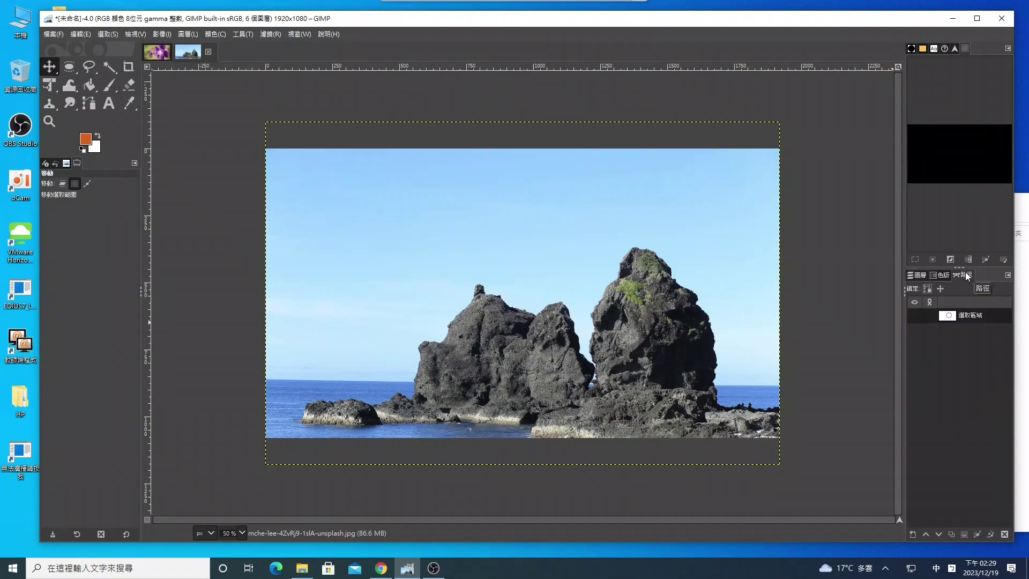
right_click(947, 319)
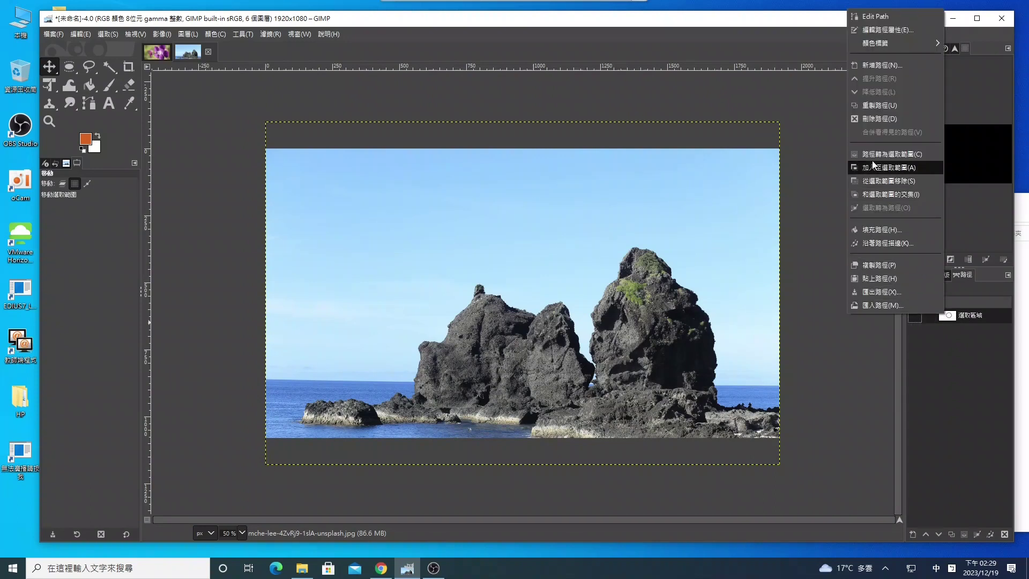
left_click(889, 154)
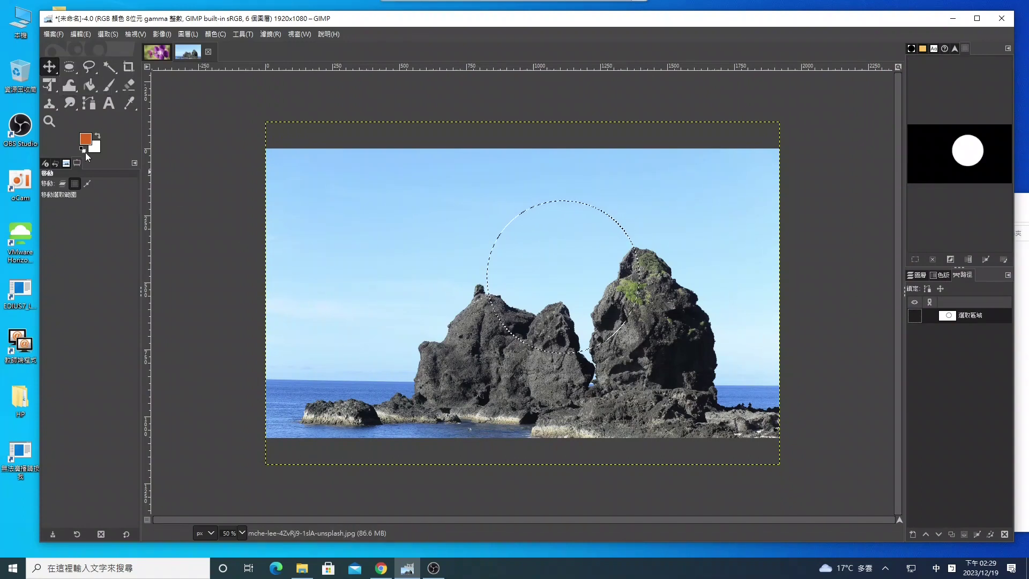
left_click(63, 184)
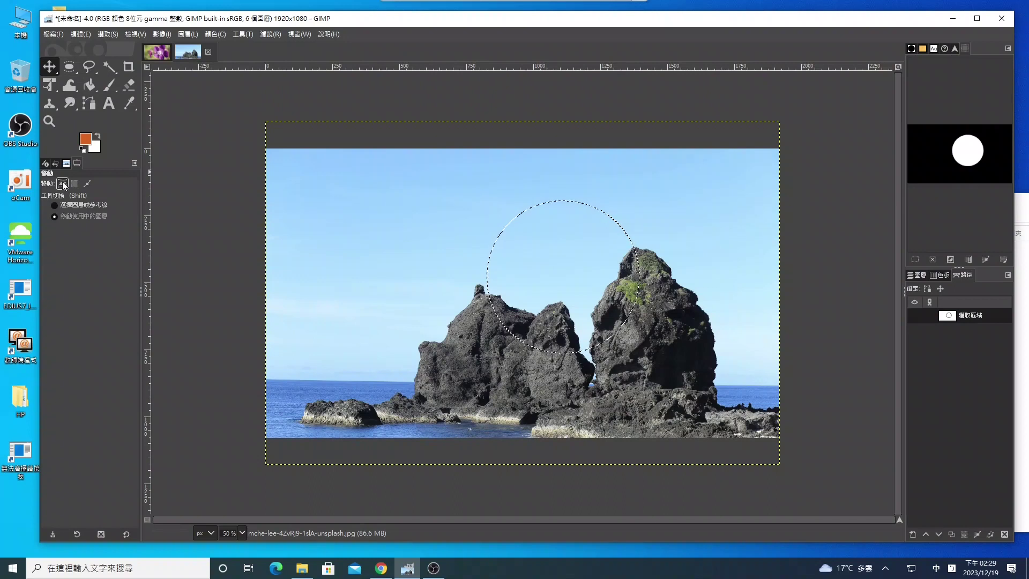
Step: Move the circle selection over the tallest rock and crop the rock layer to it
left_click(75, 184)
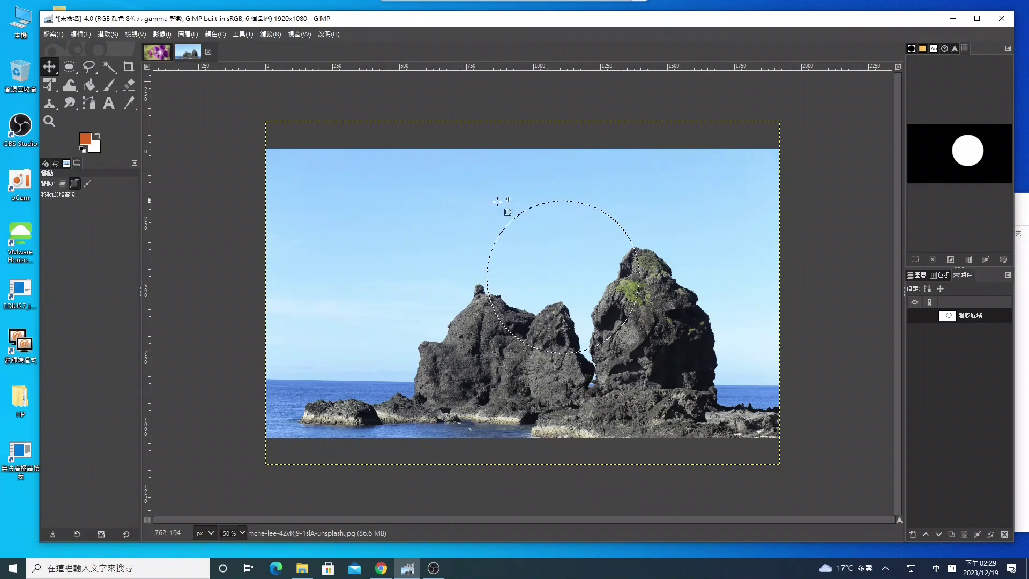
mouse_move(557, 230)
left_mouse_down()
mouse_move(469, 231)
mouse_move(517, 294)
mouse_move(654, 258)
left_mouse_up()
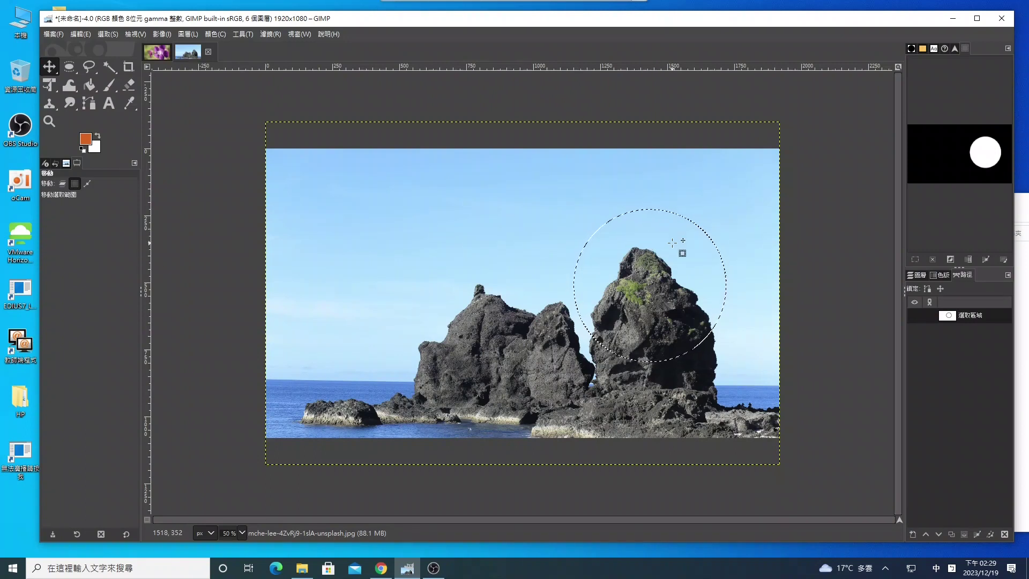
key("ctrl+l")
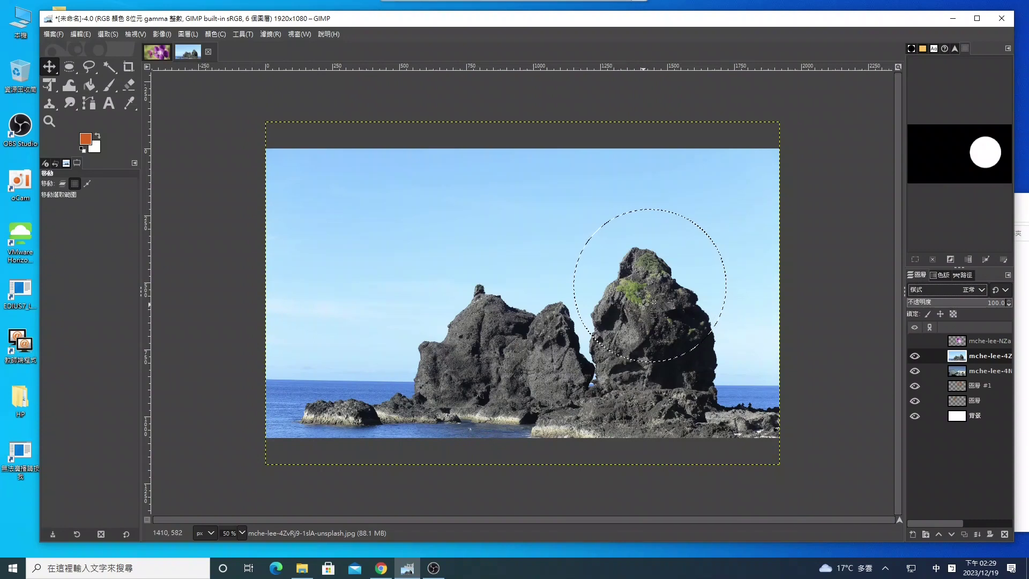
right_click(643, 303)
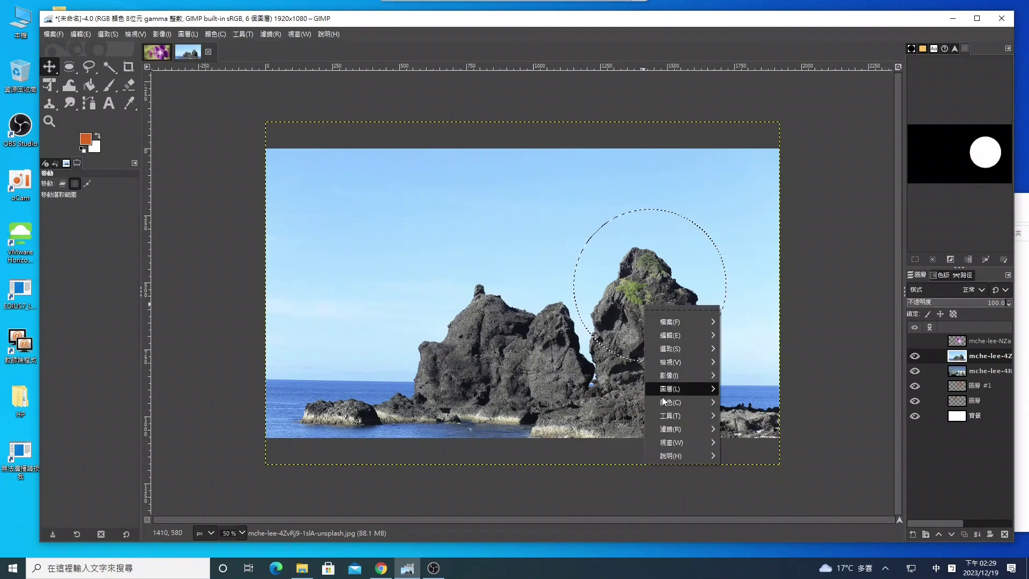
mouse_move(680, 388)
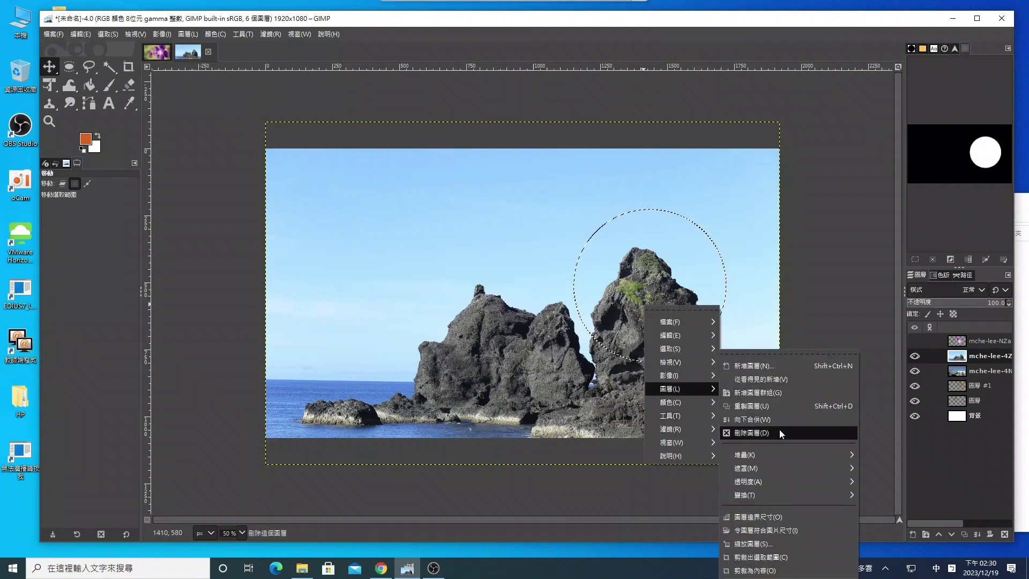
left_click(762, 557)
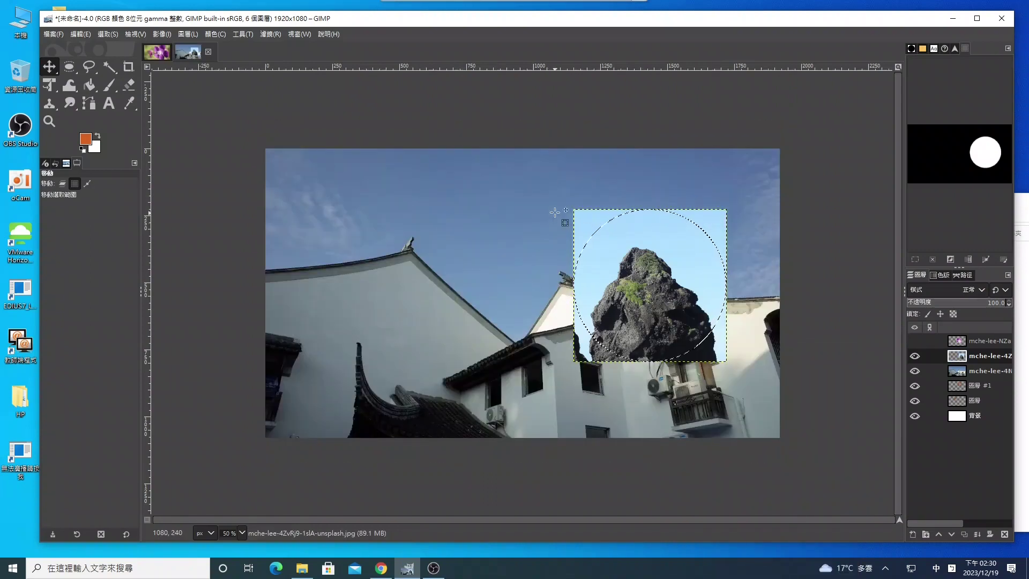
Step: Invert the selection, fill outside the circle white, add an alpha channel, and deselect
left_click(107, 34)
left_click(116, 76)
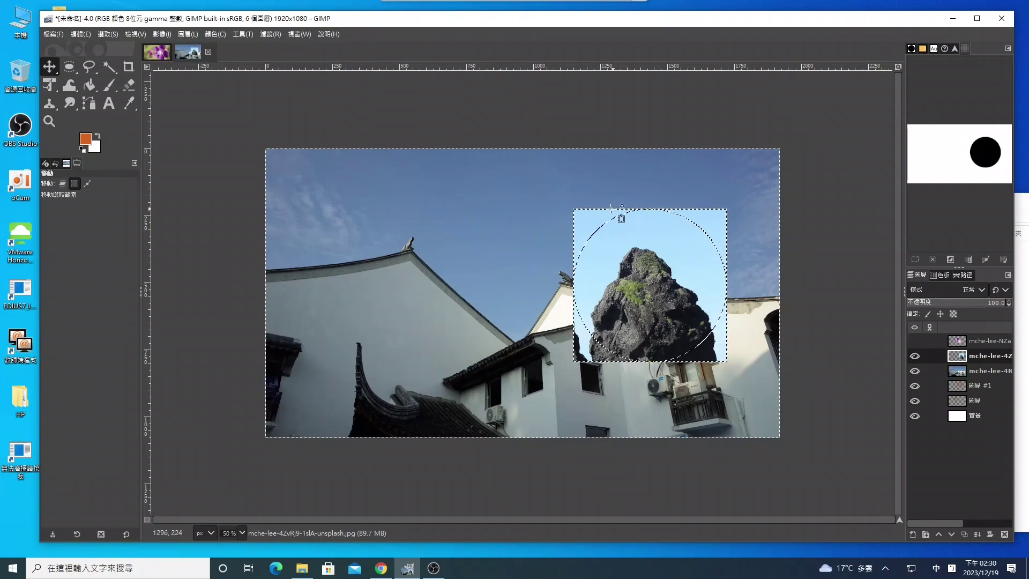
key("ctrl+period")
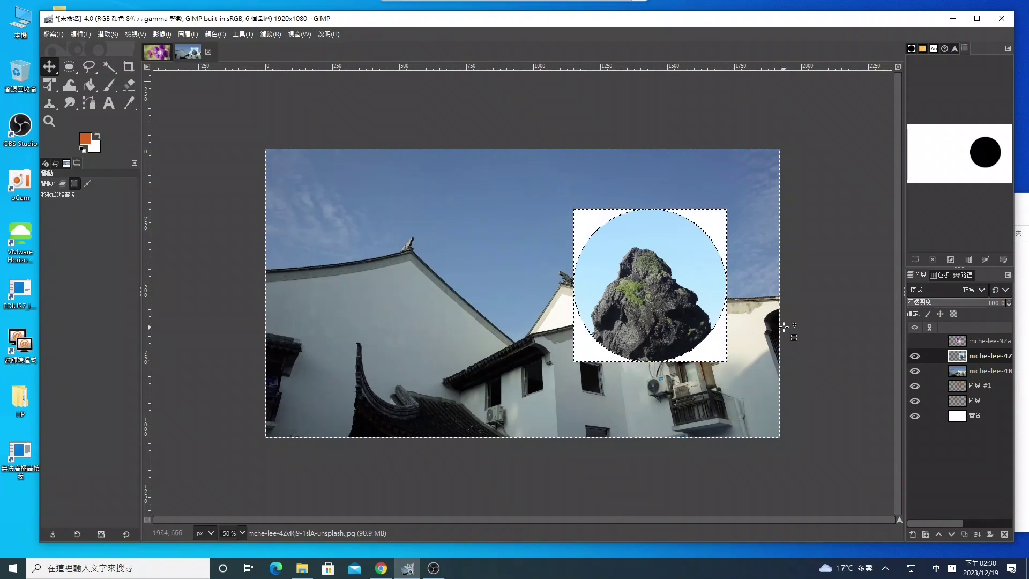
right_click(961, 358)
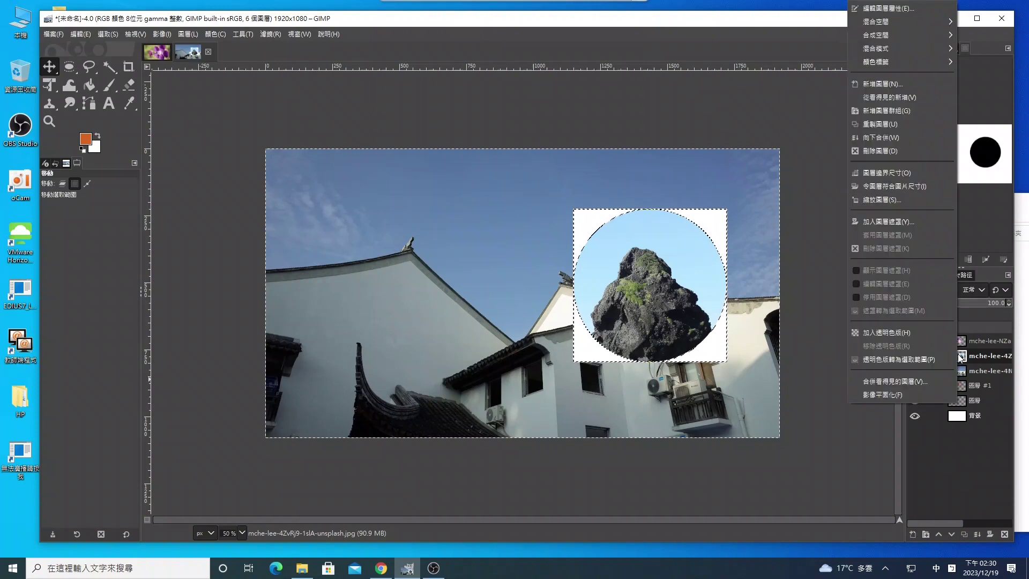
left_click(887, 332)
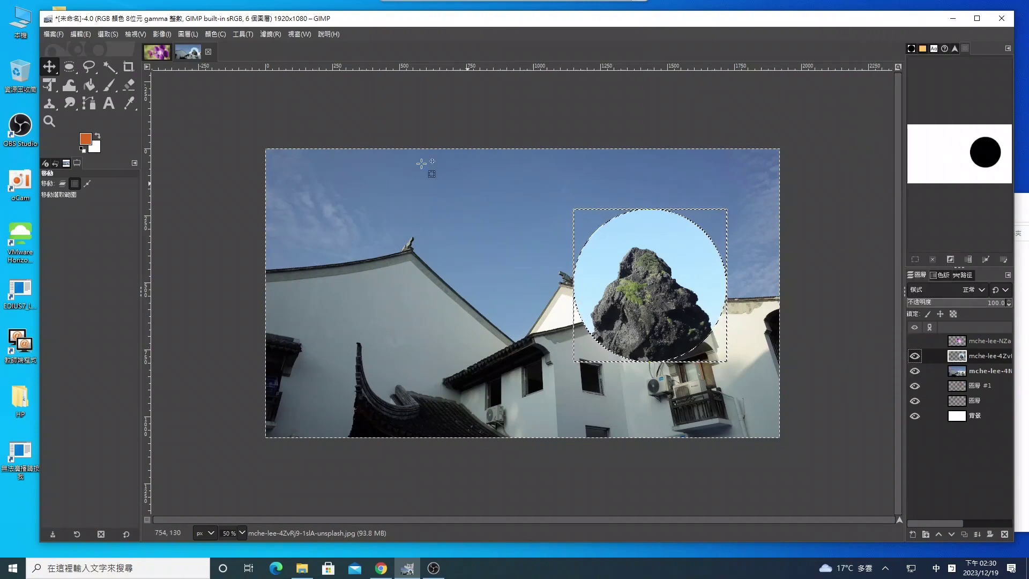
left_click(108, 34)
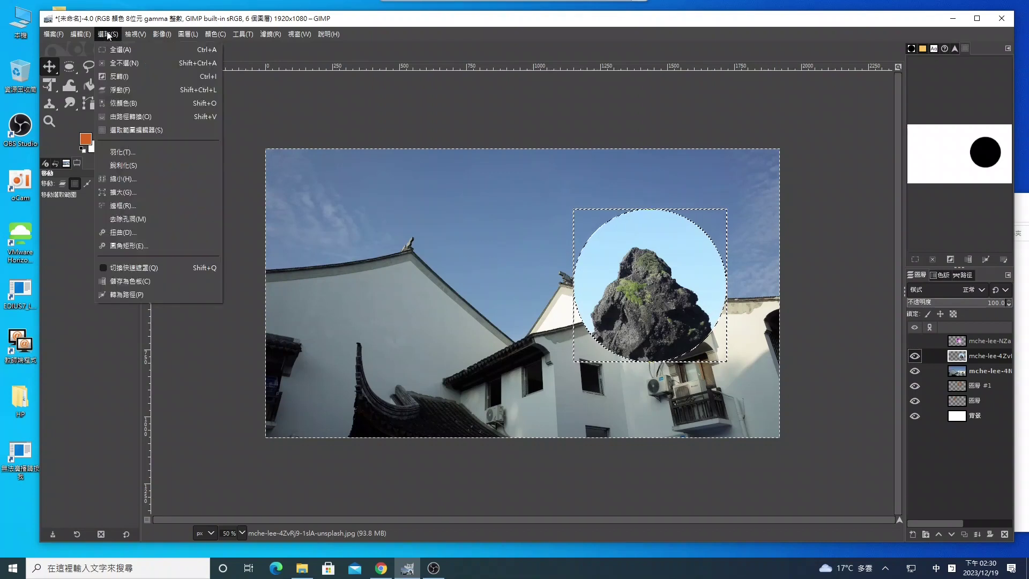
left_click(130, 63)
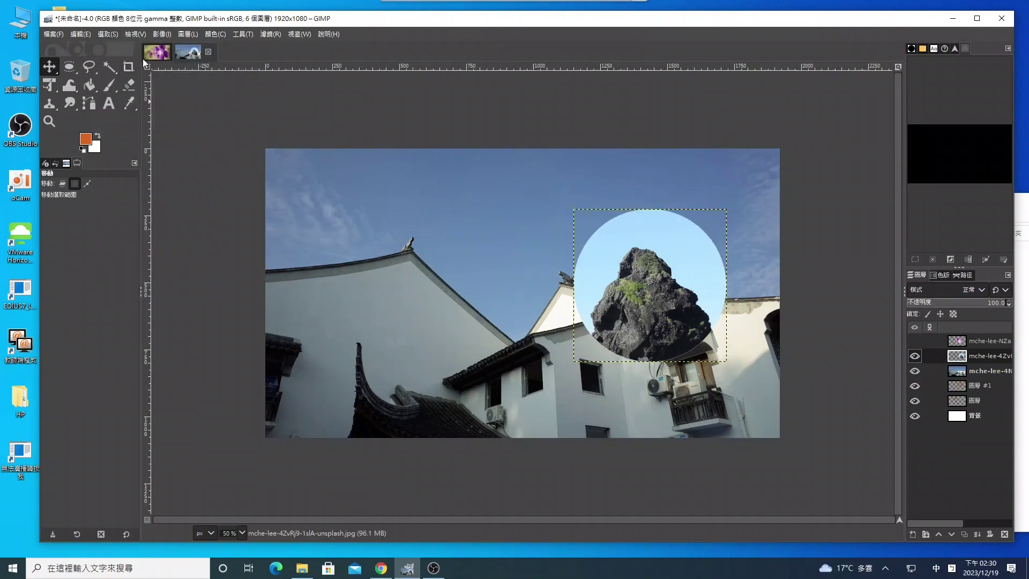
Step: Hide the rock and flower cutout layers so only the building photo shows
left_click(981, 341)
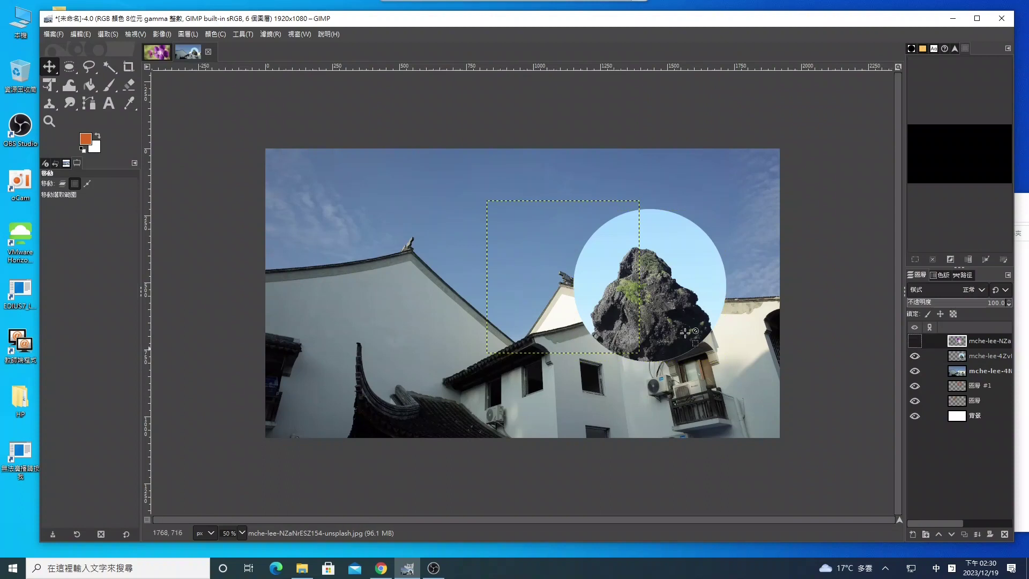
left_click(914, 341)
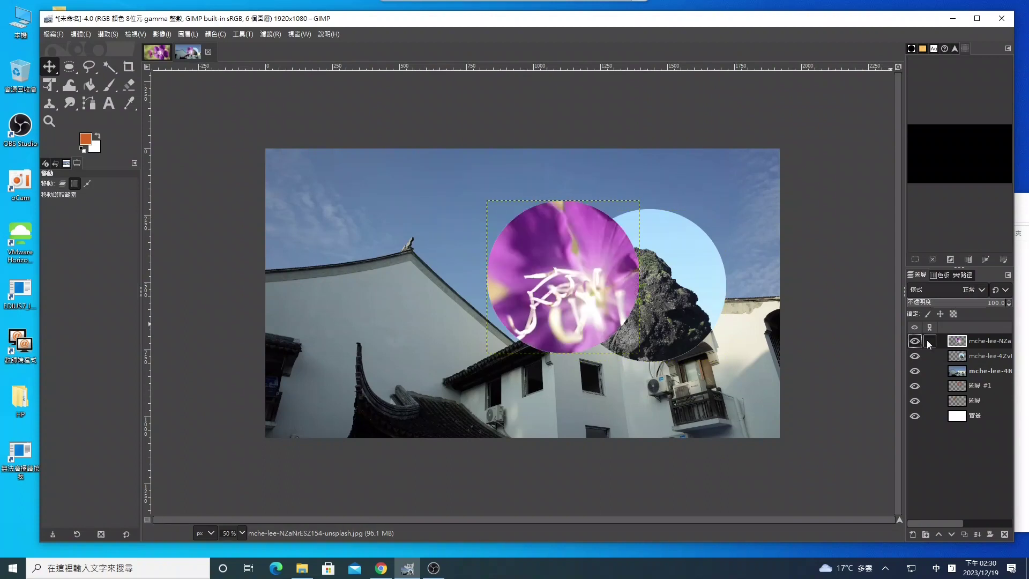
left_click(937, 356)
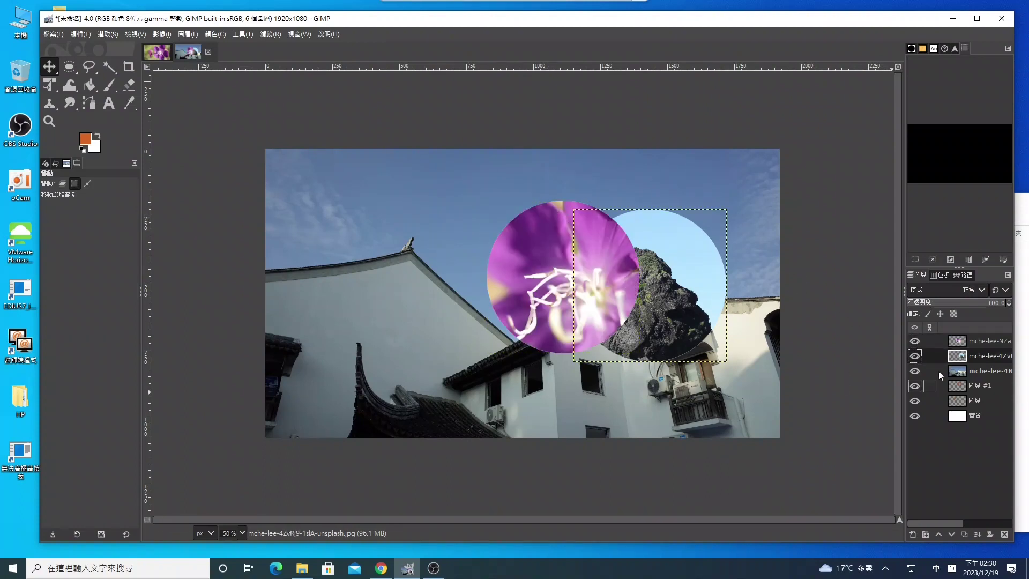
left_click(915, 356)
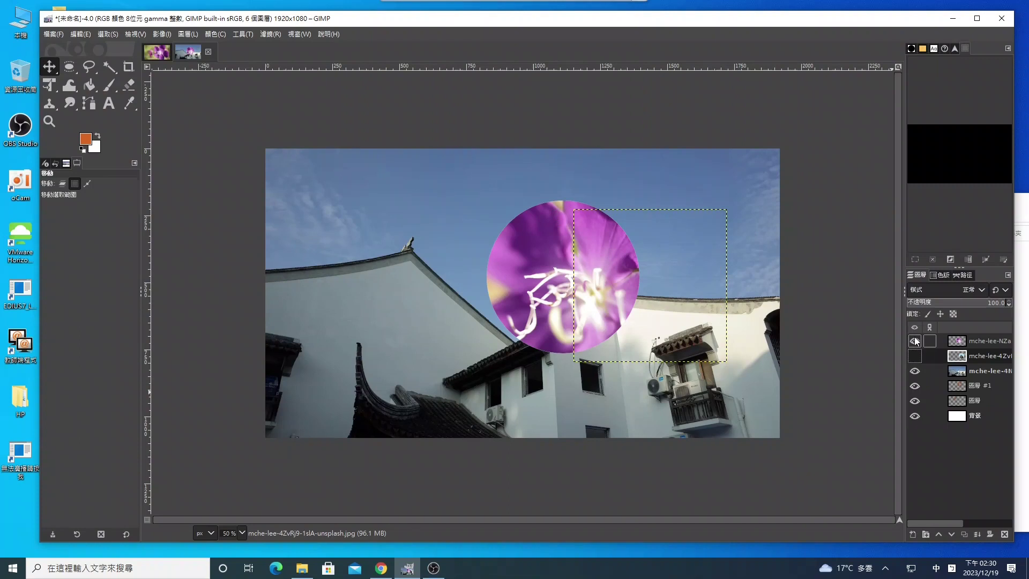
left_click(962, 370)
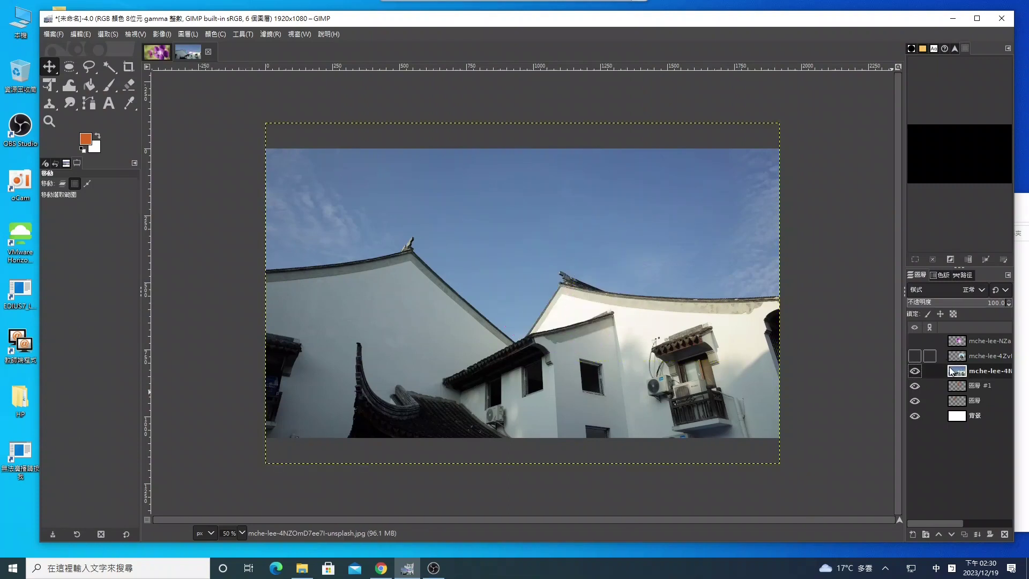
Step: Turn the saved circle path into a selection and shift it over the building rooftops
left_click(959, 275)
right_click(965, 314)
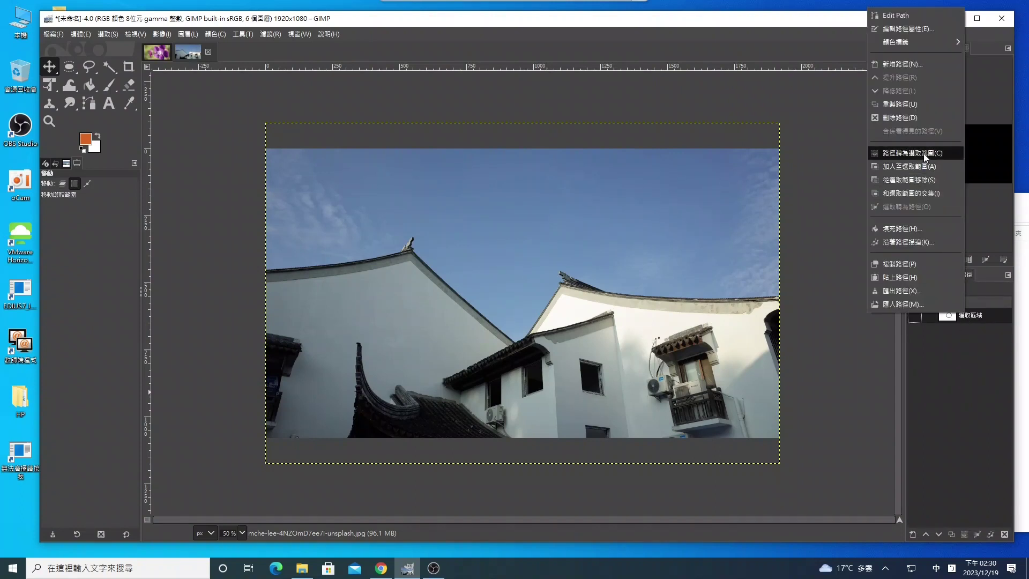
left_click(930, 155)
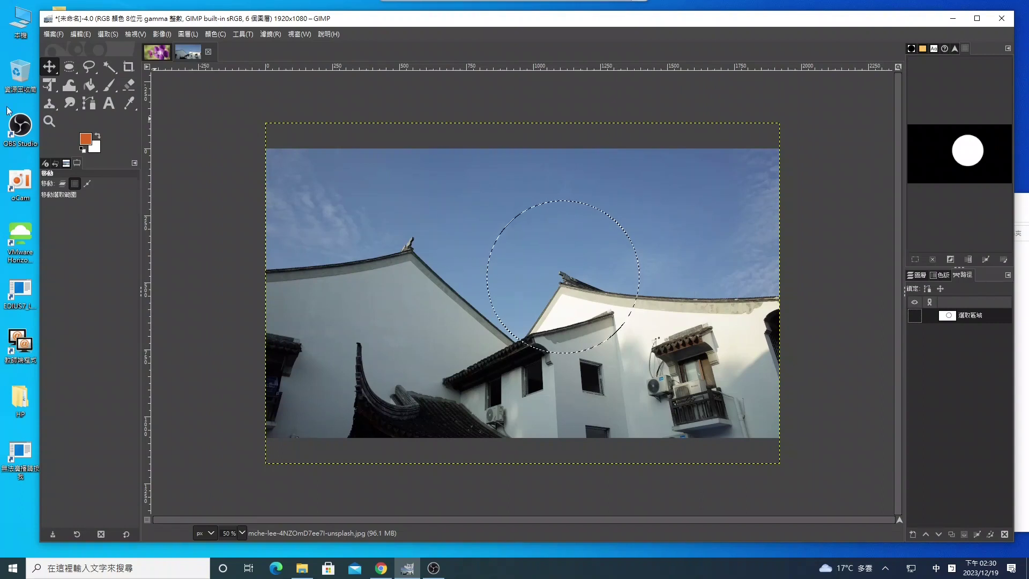
left_click(47, 68)
left_click(75, 183)
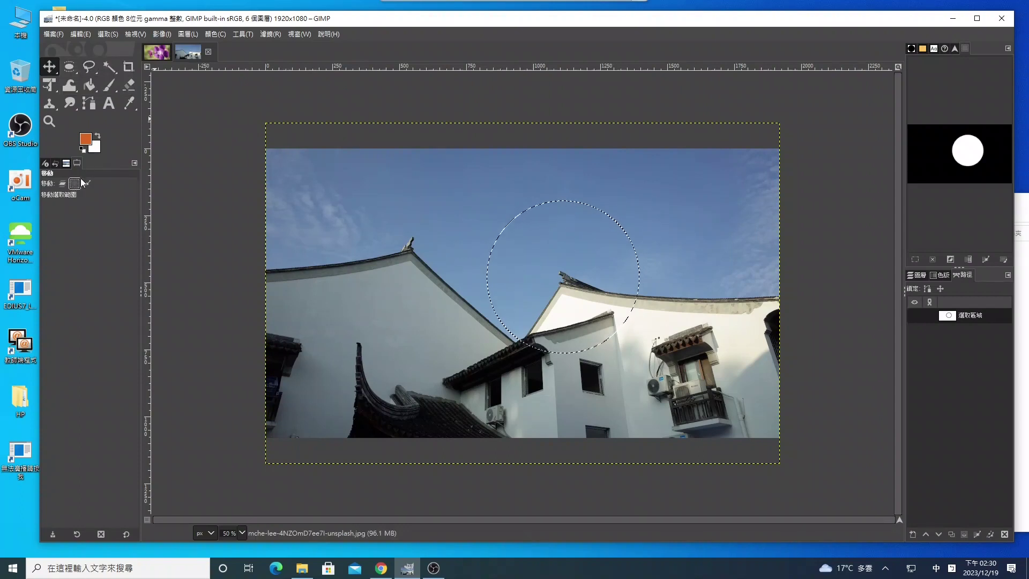
mouse_move(550, 264)
left_mouse_down()
mouse_move(418, 303)
mouse_move(547, 298)
left_mouse_up()
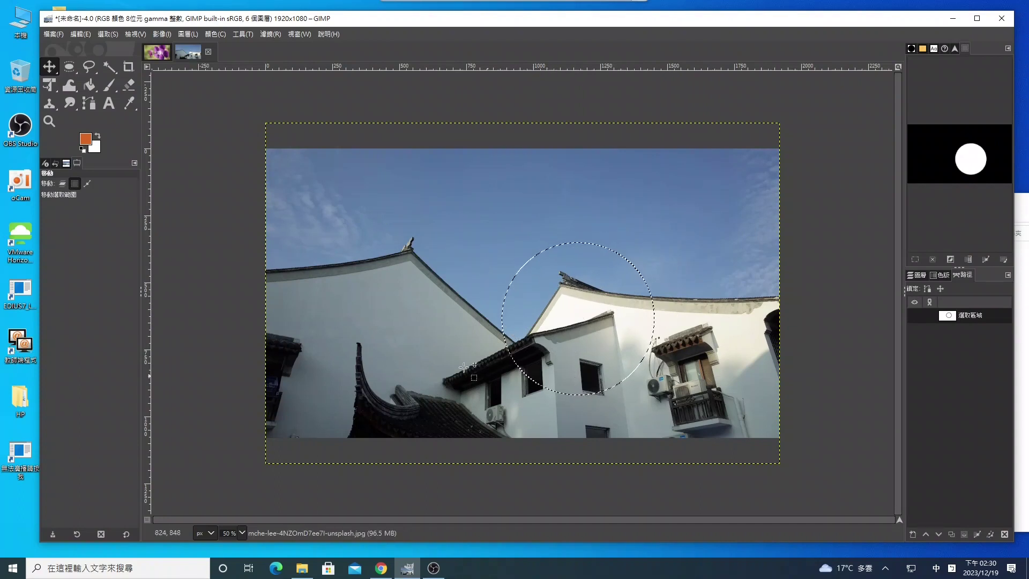
Step: Add an alpha channel to the building photo layer
left_click(918, 275)
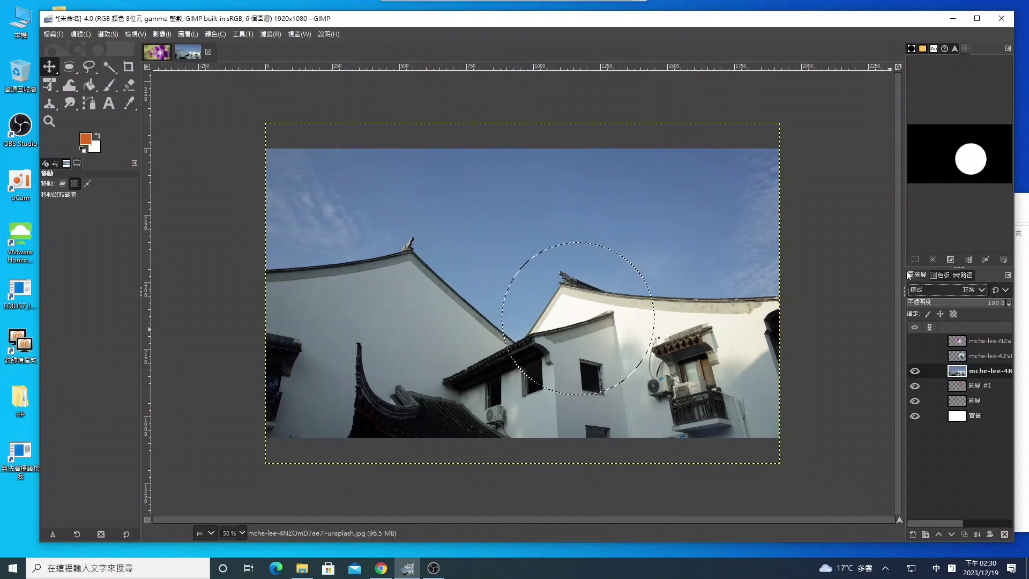
right_click(960, 371)
left_click(911, 331)
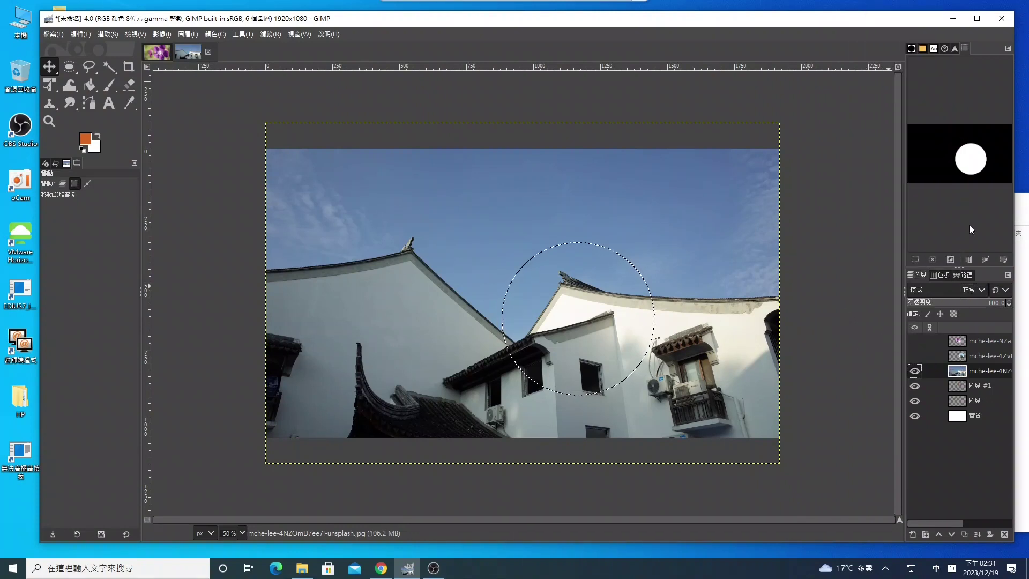
right_click(601, 319)
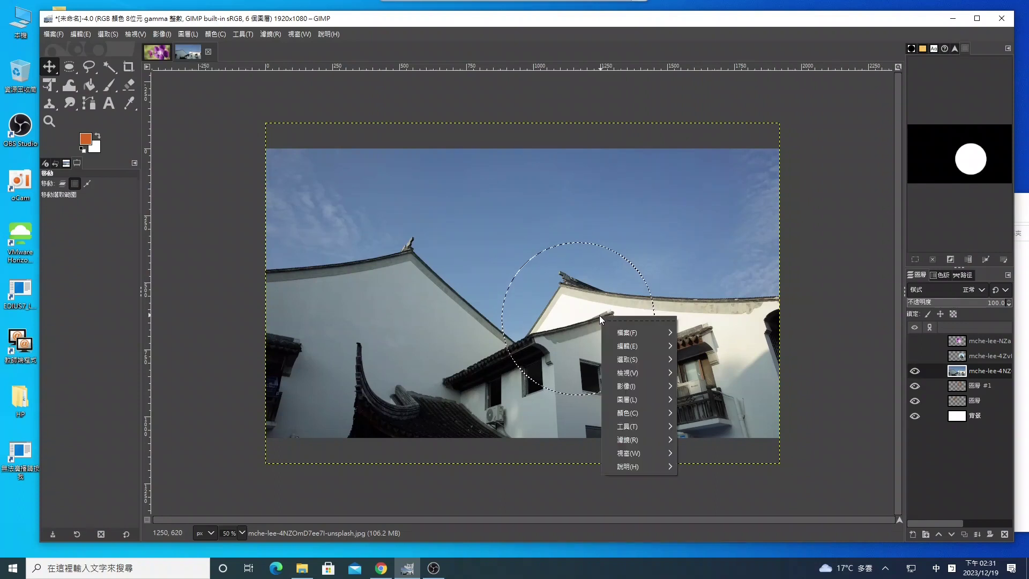
mouse_move(635, 400)
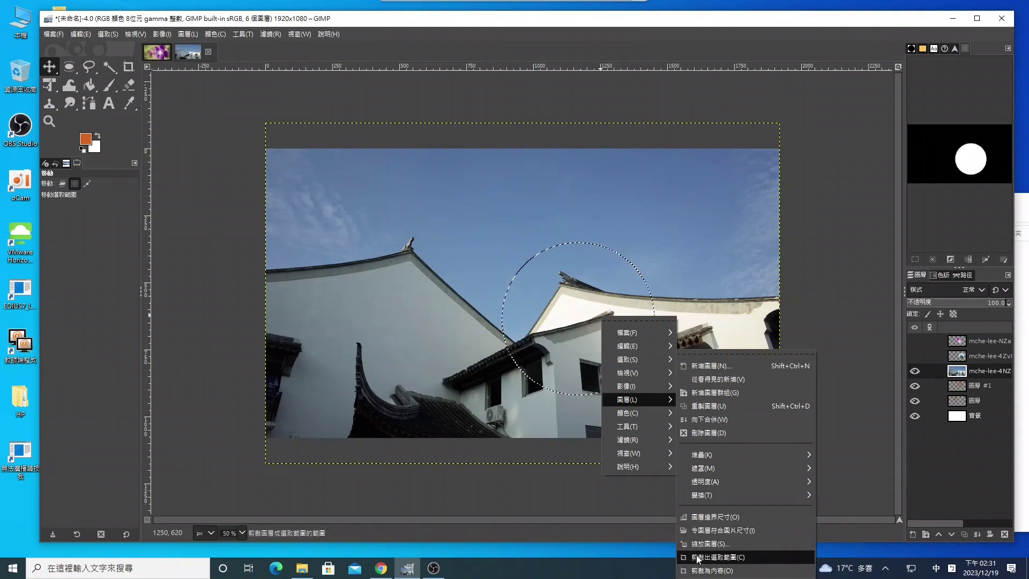
Step: Crop the building layer to the circle, delete everything outside it, and show the flower and rock layers
left_click(739, 557)
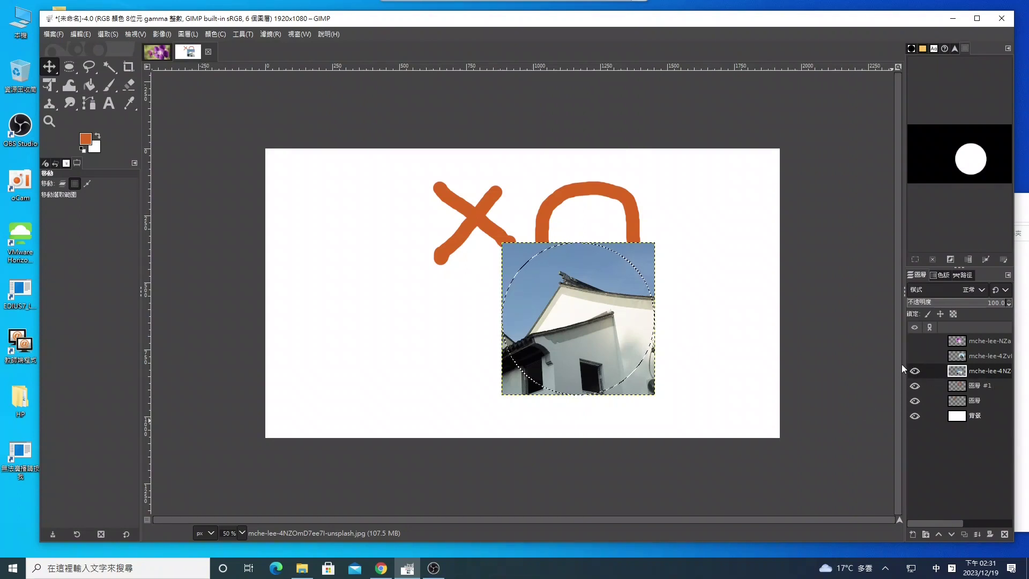
left_click(106, 36)
left_click(117, 76)
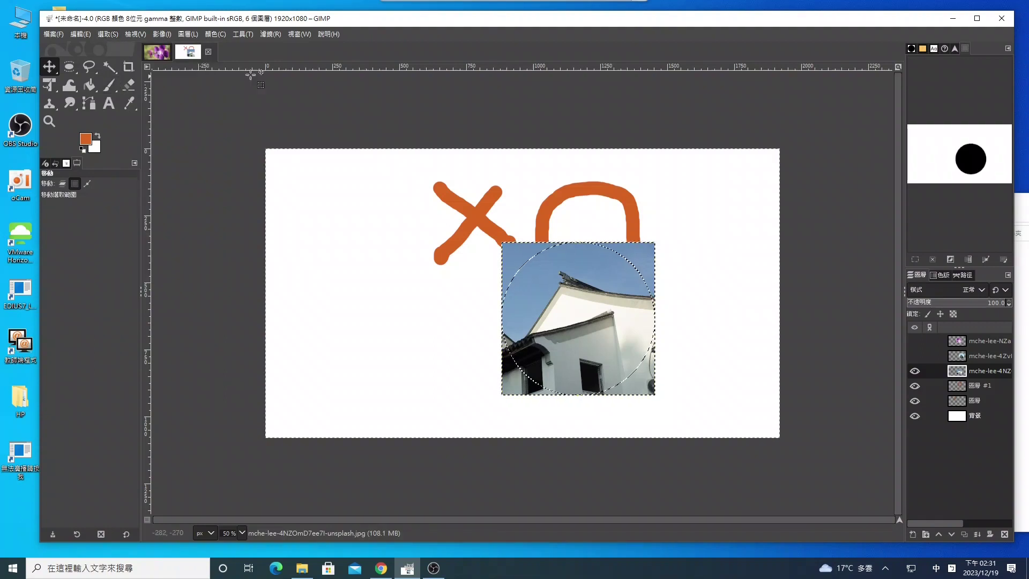
key("Delete")
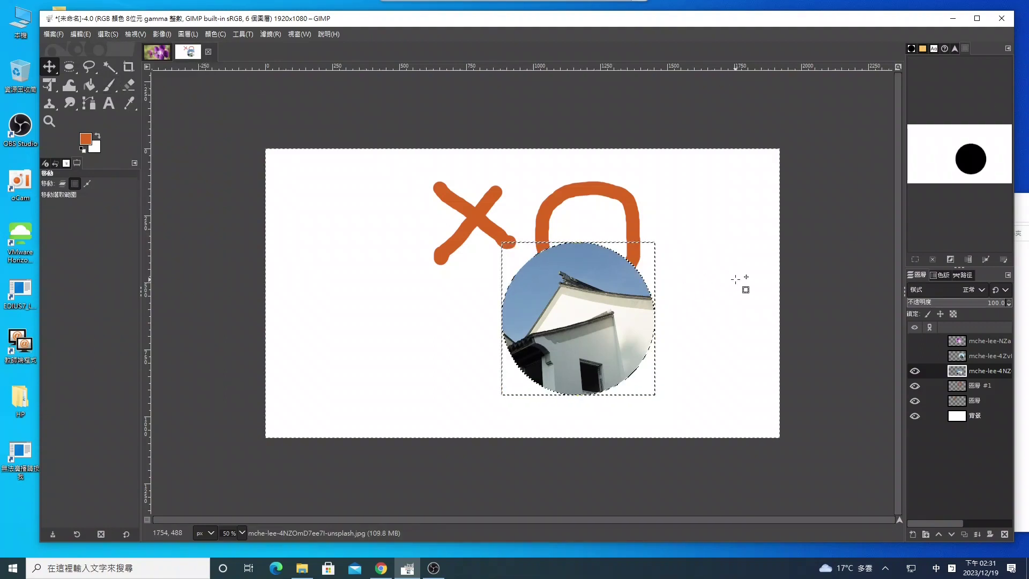
left_click(915, 356)
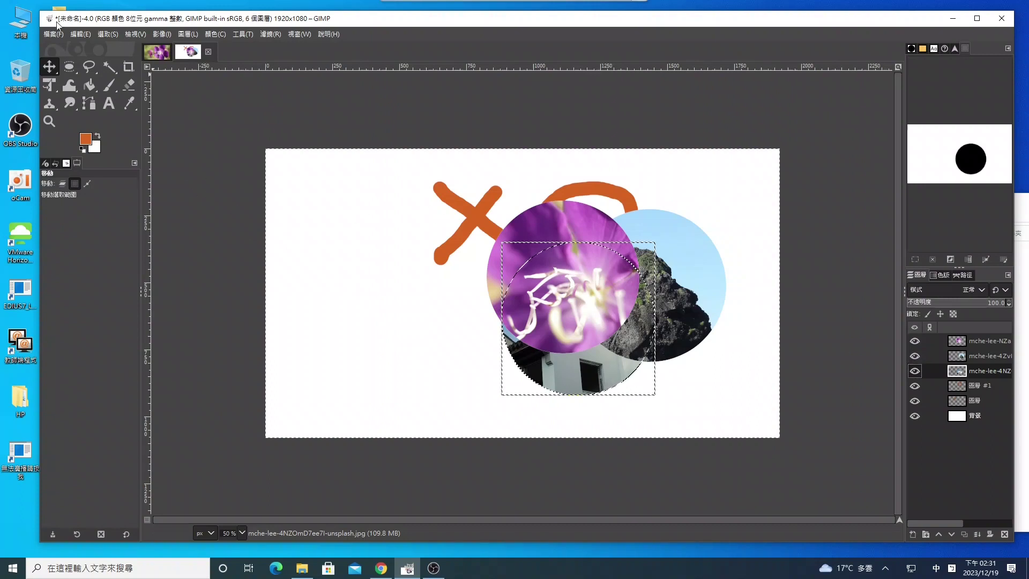
left_click(112, 35)
Step: Clear the selection and hide the layer with the orange strokes
left_click(120, 63)
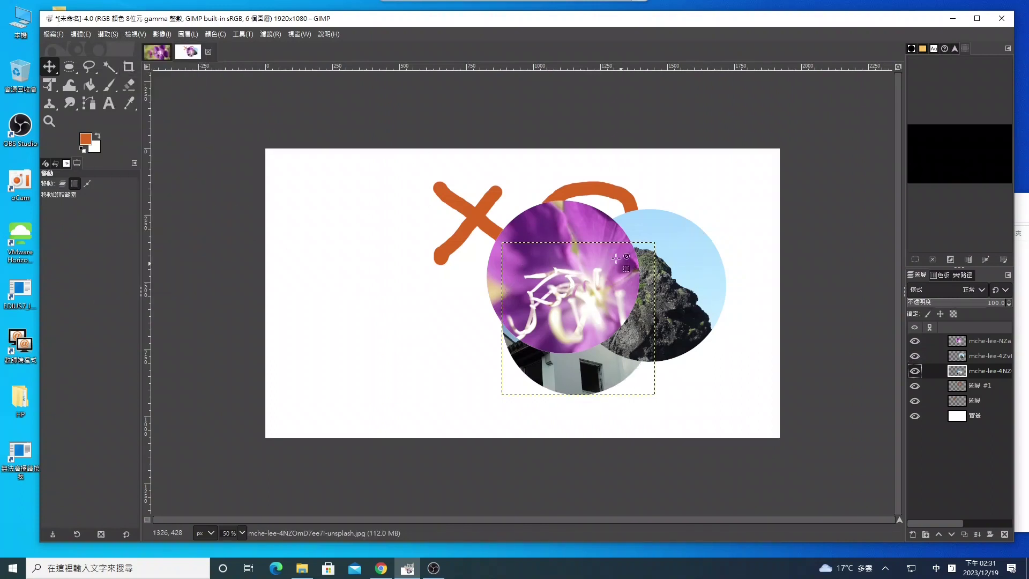
left_click(958, 357)
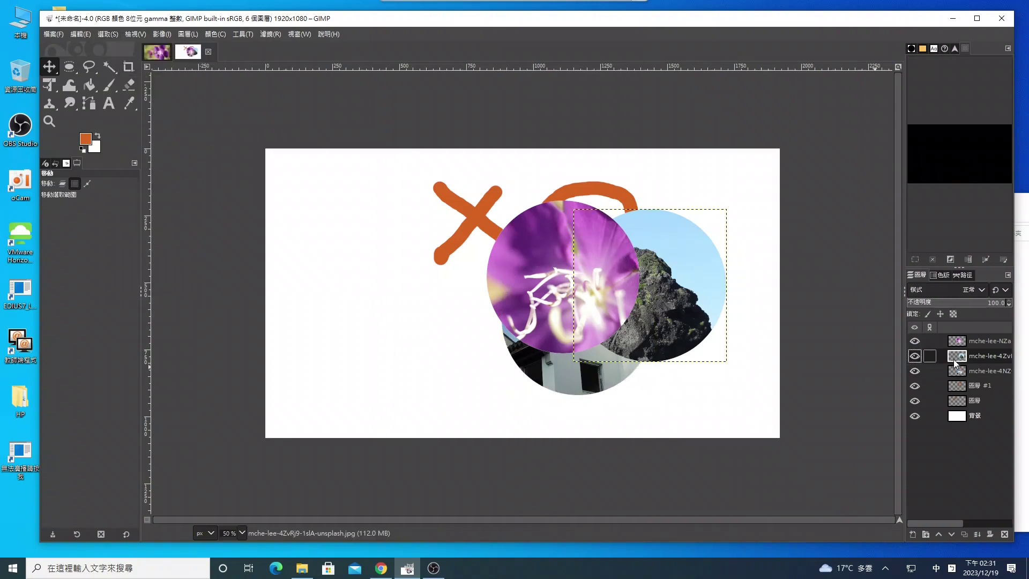
left_click(967, 341)
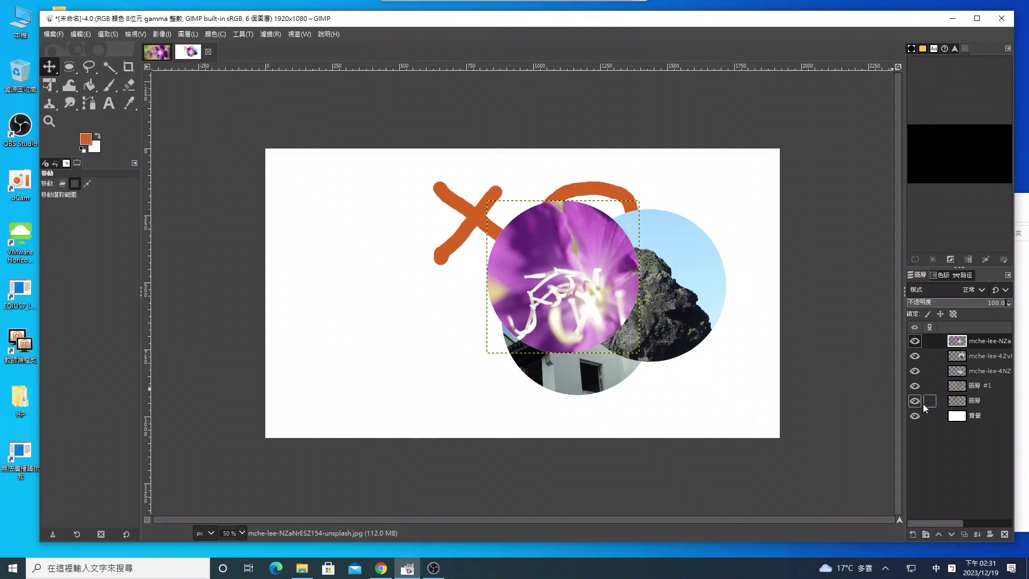
left_click(914, 386)
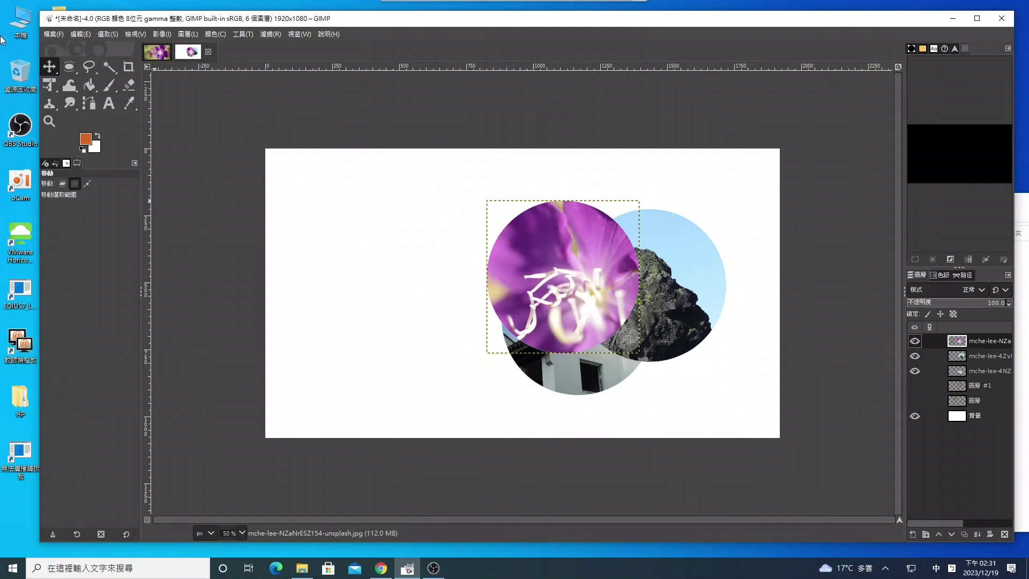
Step: Drag the flower circle to the left, the rock circle to top centre, the building to lower right
left_click(102, 69)
left_click(63, 184)
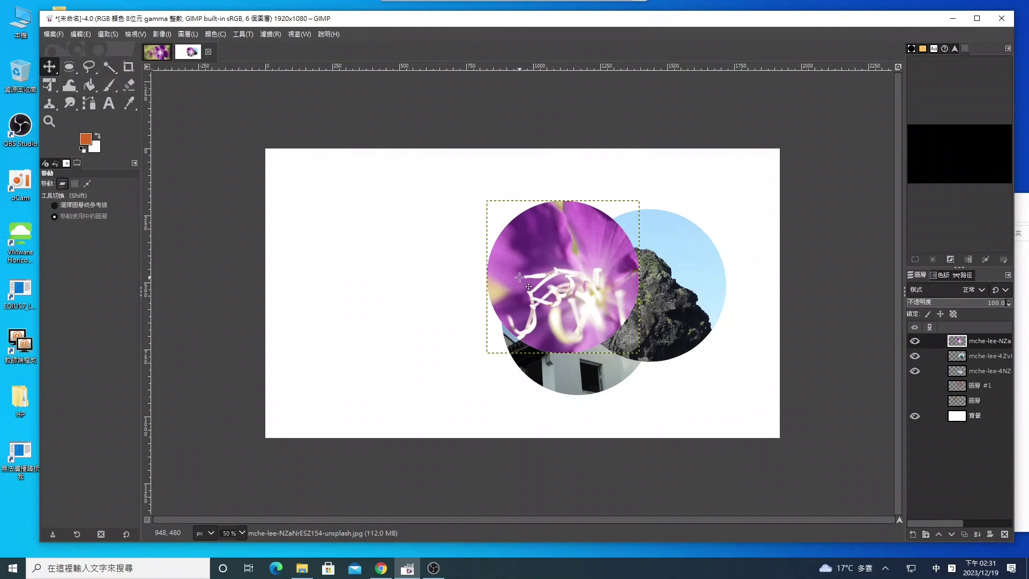
left_click_drag(529, 287, 309, 289)
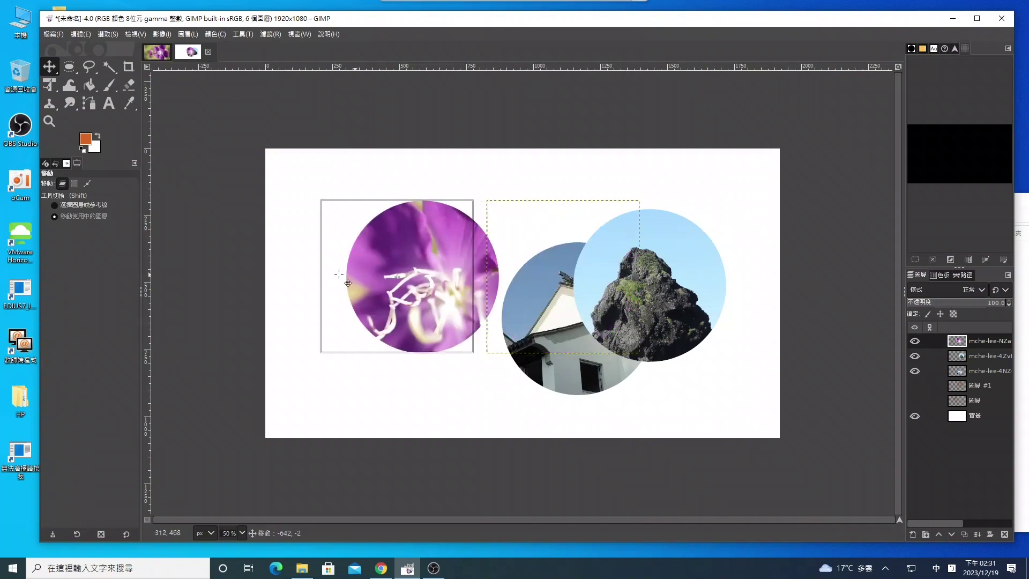
left_click(980, 355)
left_click_drag(624, 282, 500, 239)
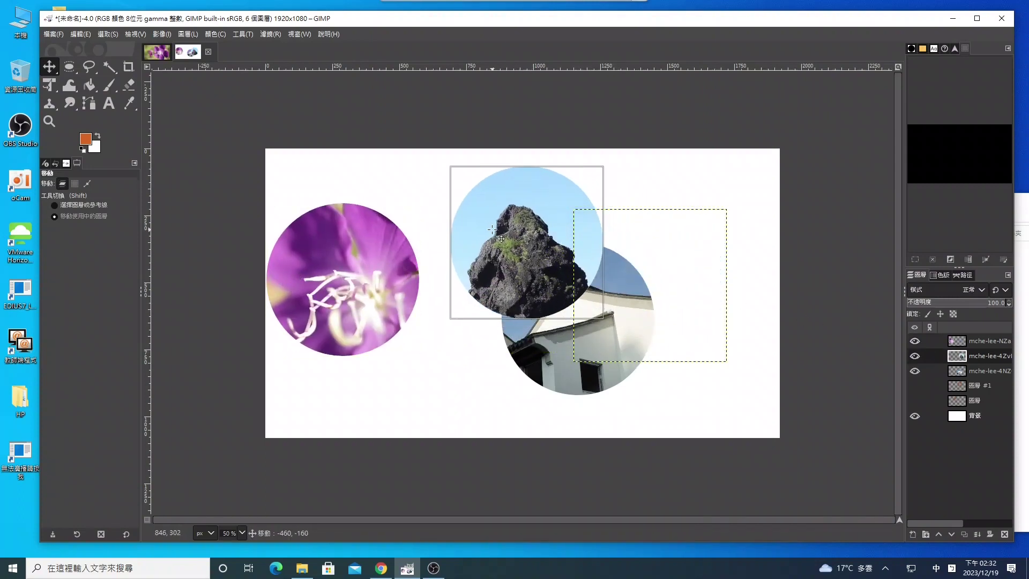
left_click(959, 372)
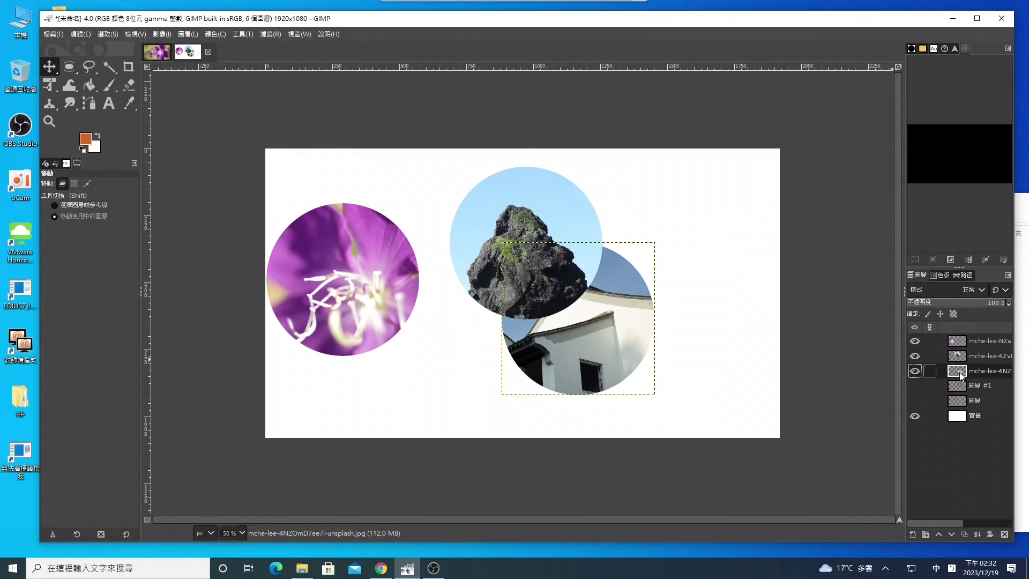
left_click_drag(588, 350, 708, 393)
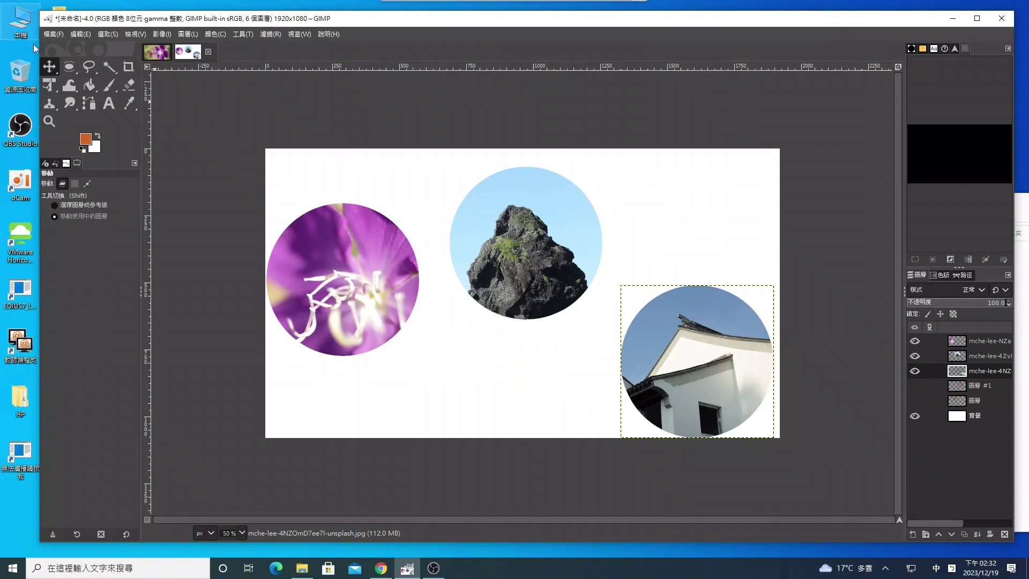
mouse_move(50, 67)
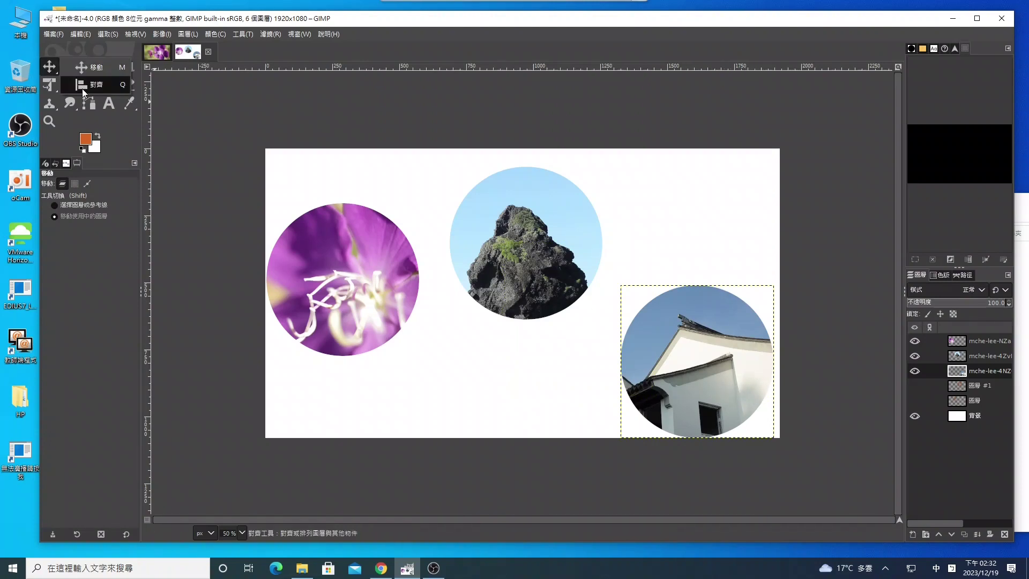
Step: With the Align tool, pick the building circle first, then add the rock and flower circles
left_click(82, 86)
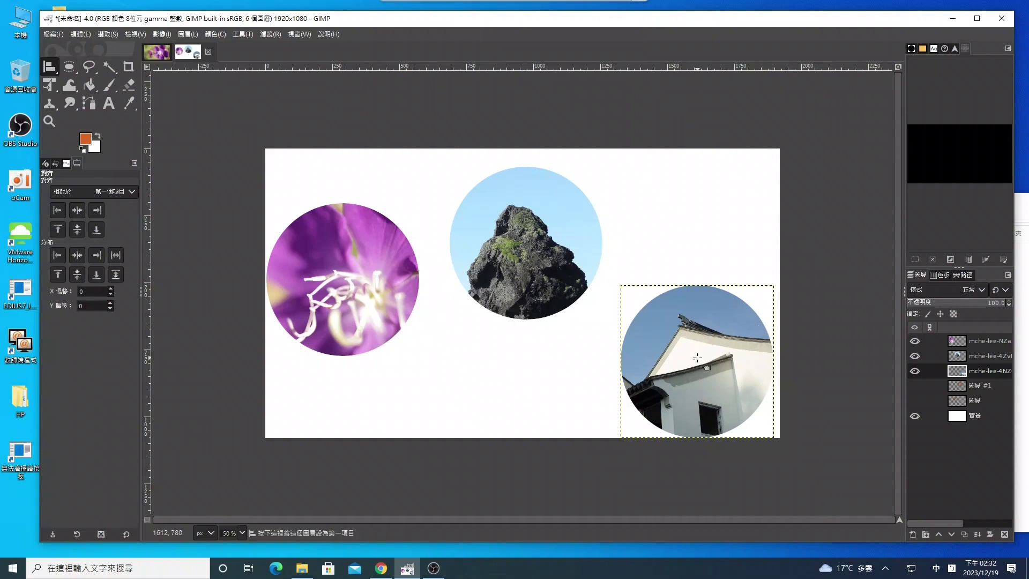
left_click(519, 242)
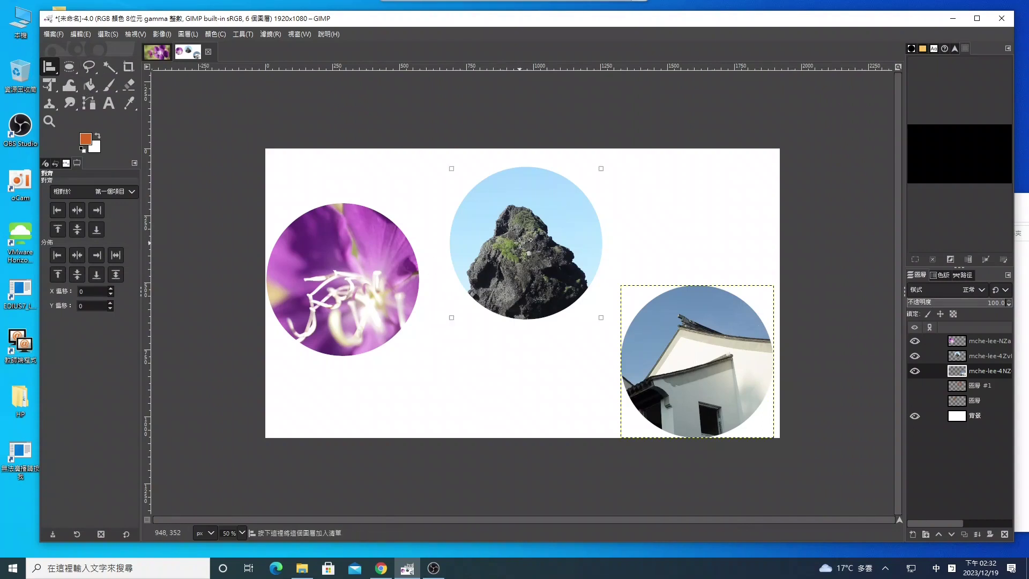
left_click(334, 299, "shift")
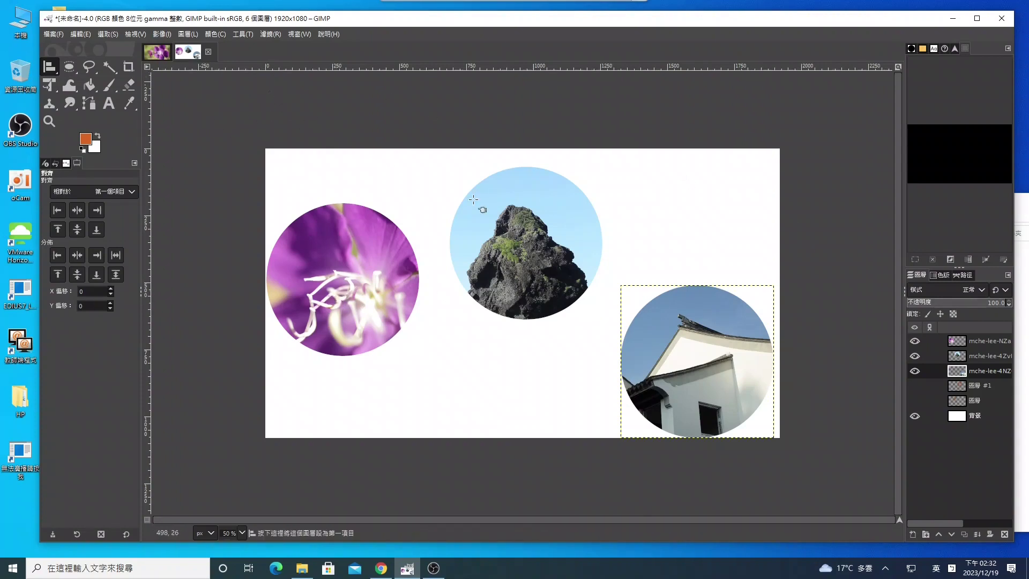
left_click(49, 67)
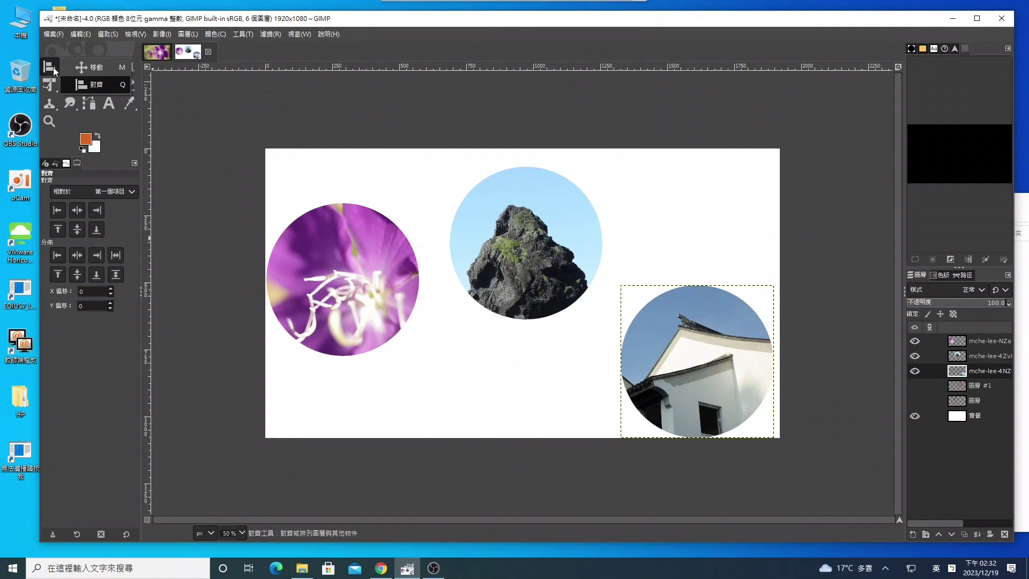
left_click(709, 356)
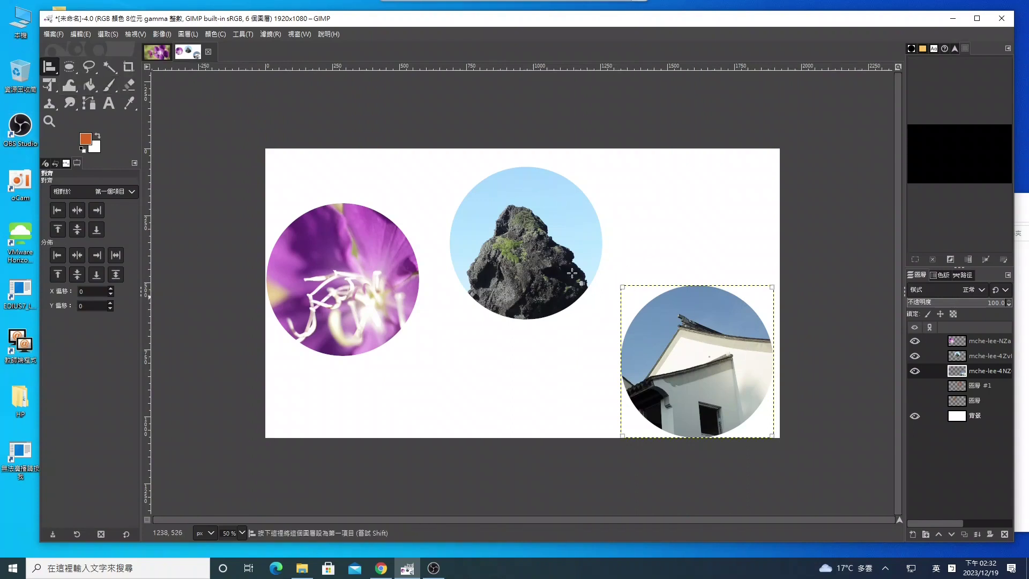
left_click(513, 228, "shift")
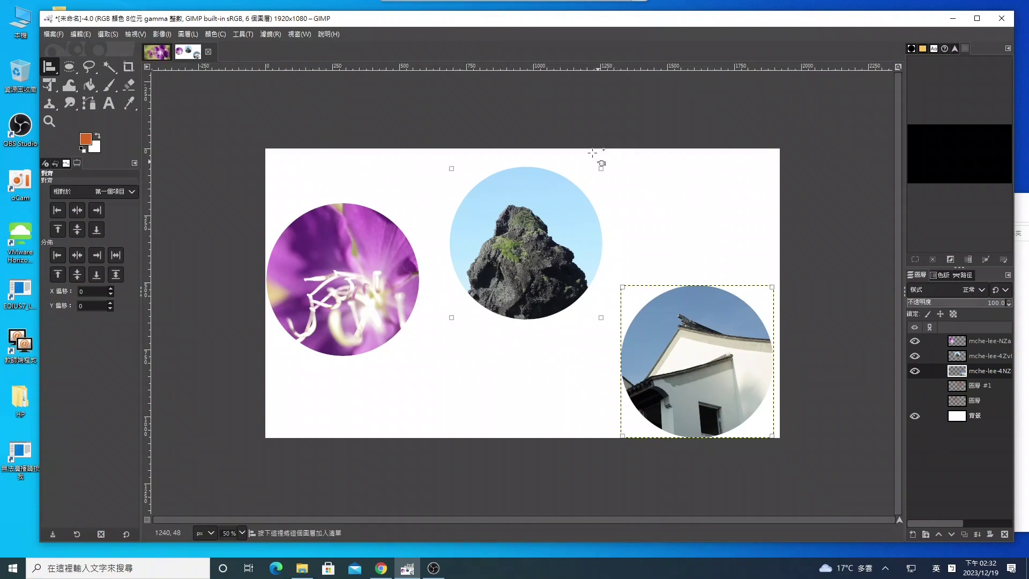
left_click(352, 284, "shift")
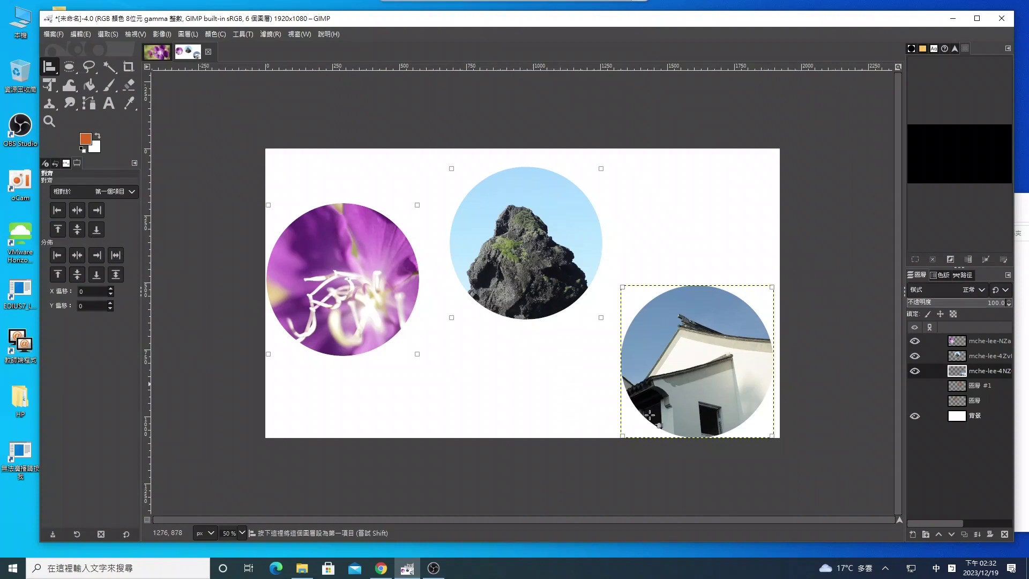
Step: Align the three circles' bottom edges, then bring the OBS Studio window to the front
left_click(96, 230)
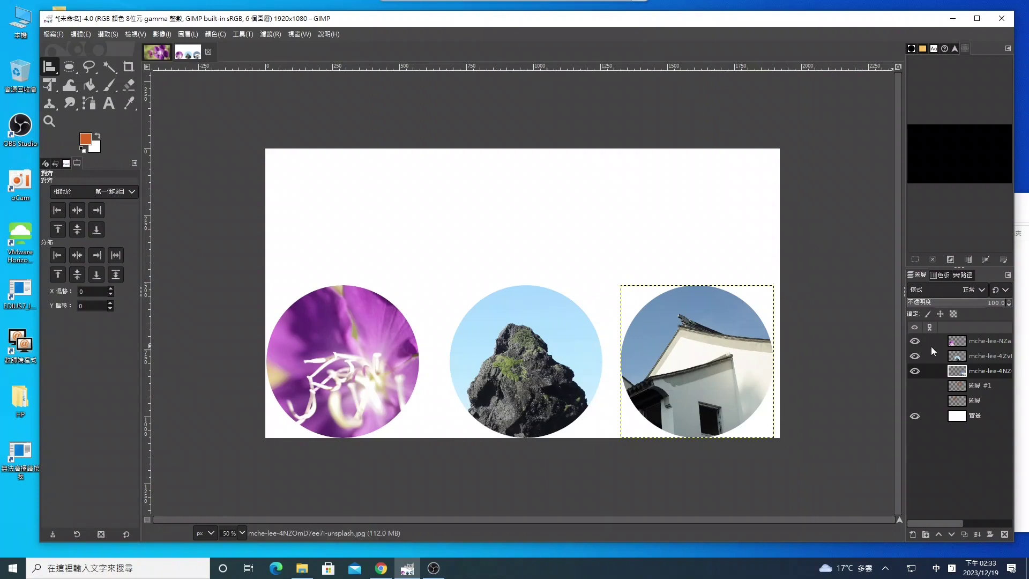
left_click(956, 355)
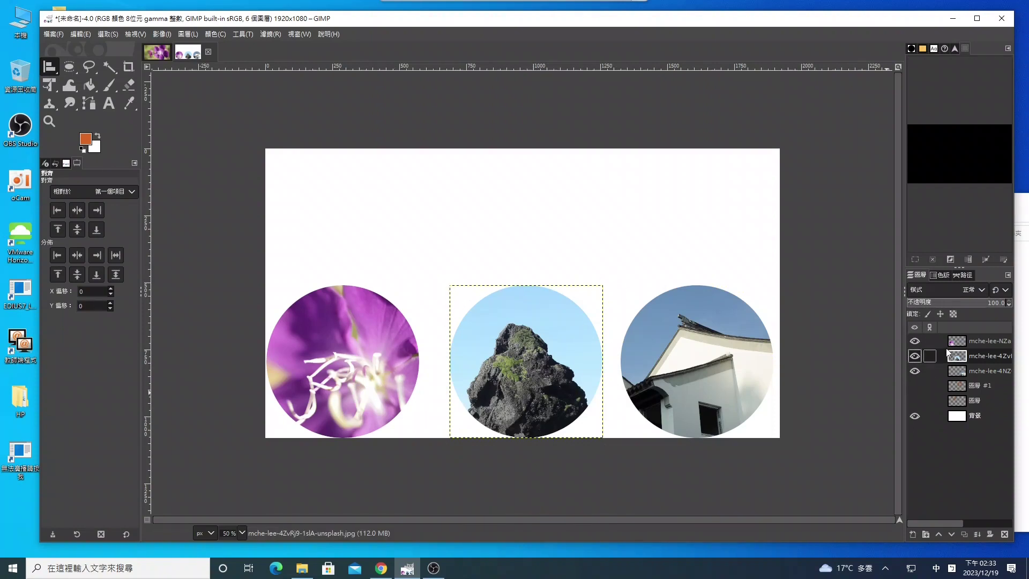
left_click(959, 340)
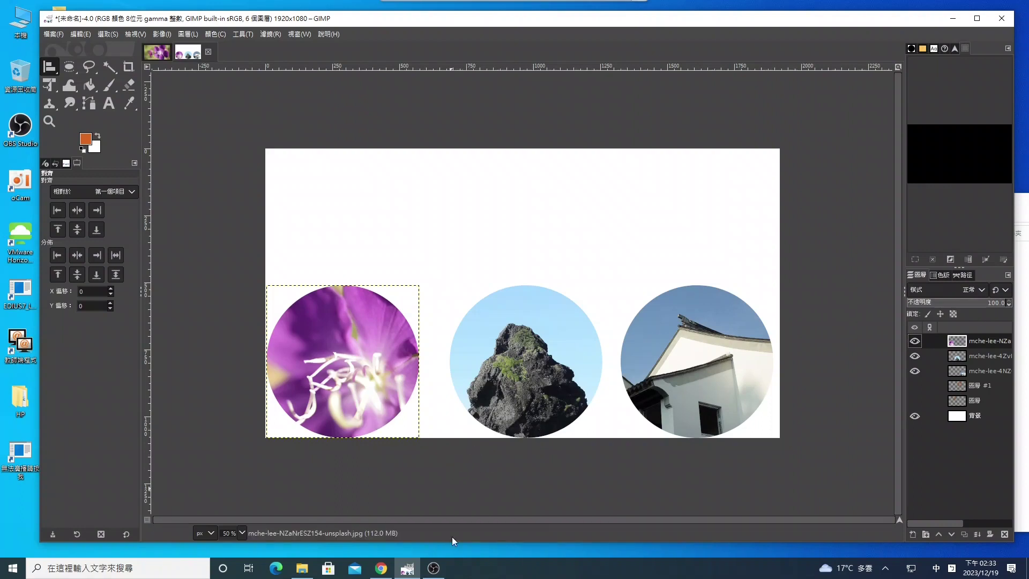
left_click(434, 567)
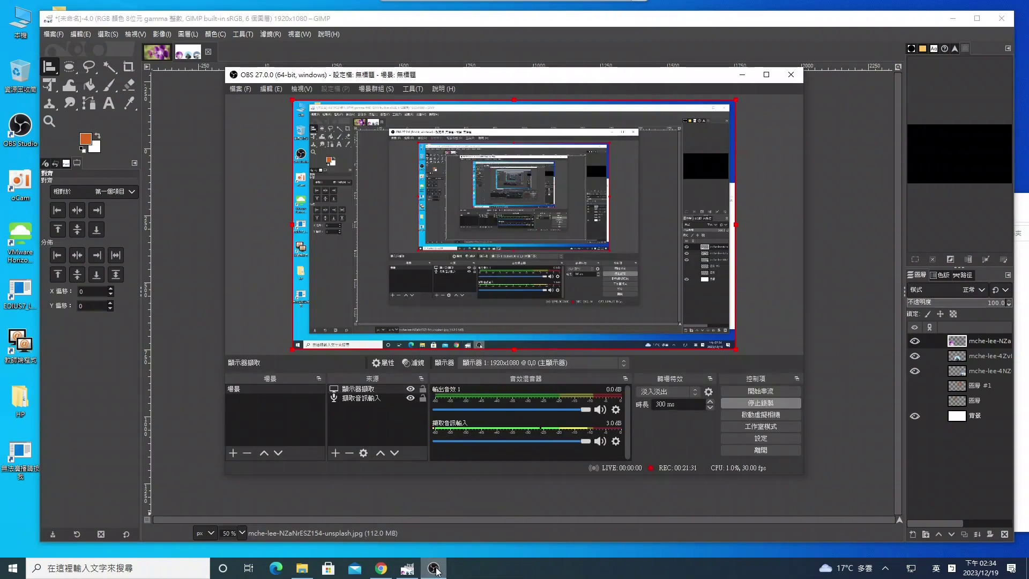